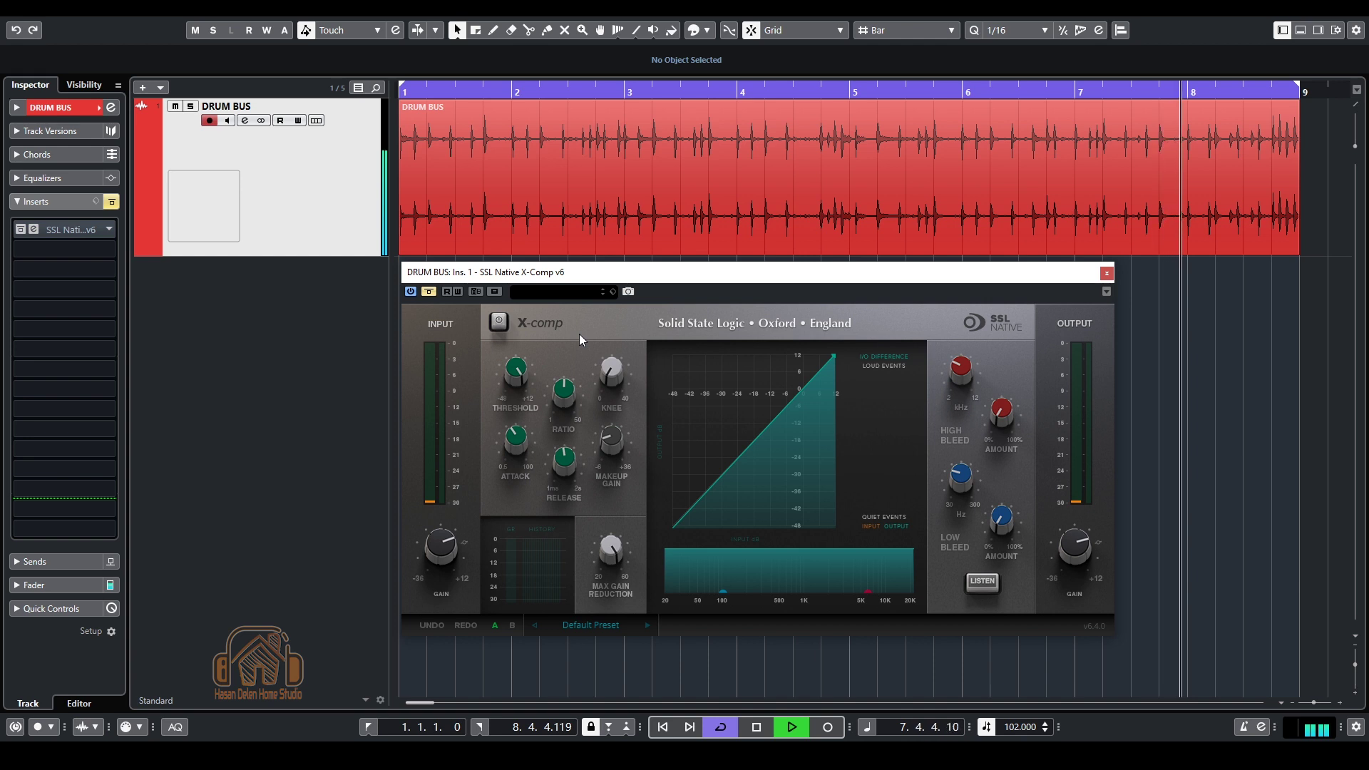
# Step: Enable the X-Comp compressor on the DRUM BUS track and lower its ratio to 2.10
pyautogui.click(499, 322)
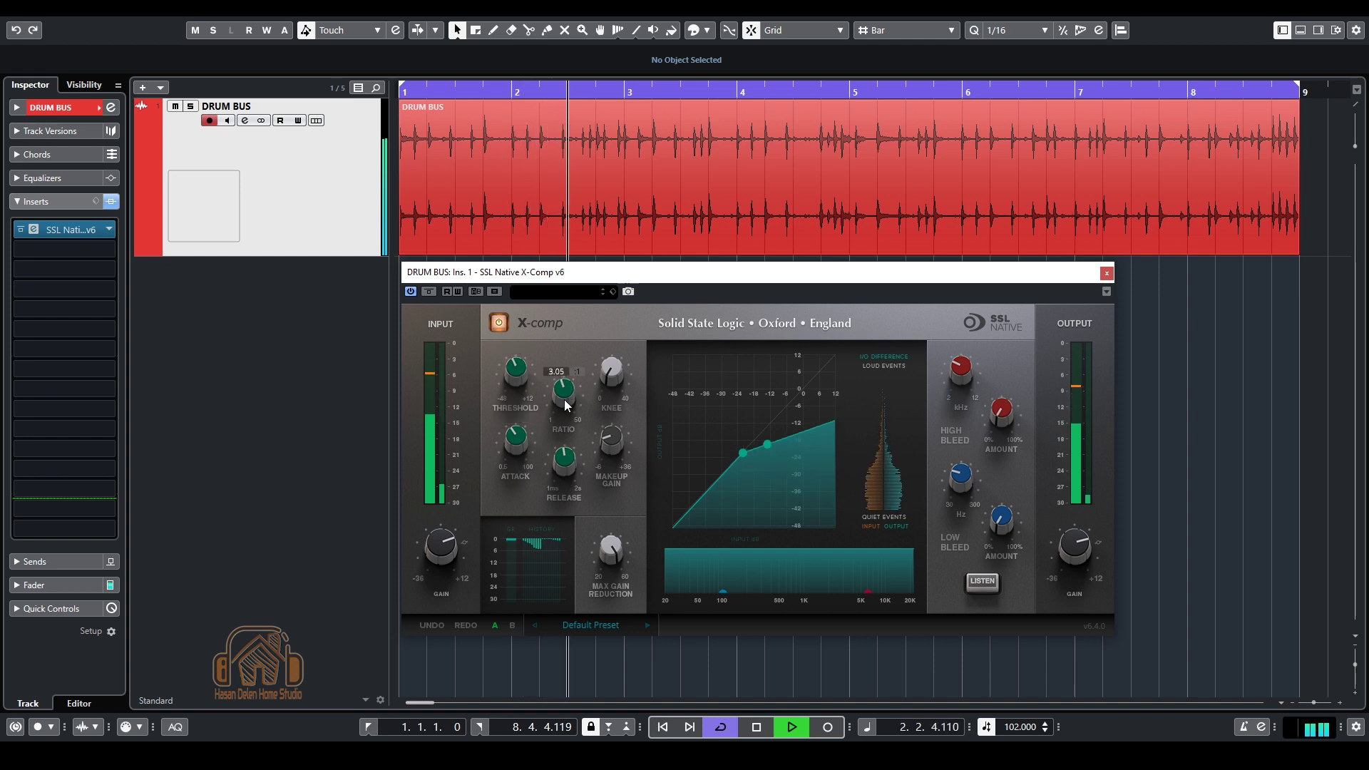
pyautogui.moveTo(563, 399); pyautogui.dragTo(562, 412)
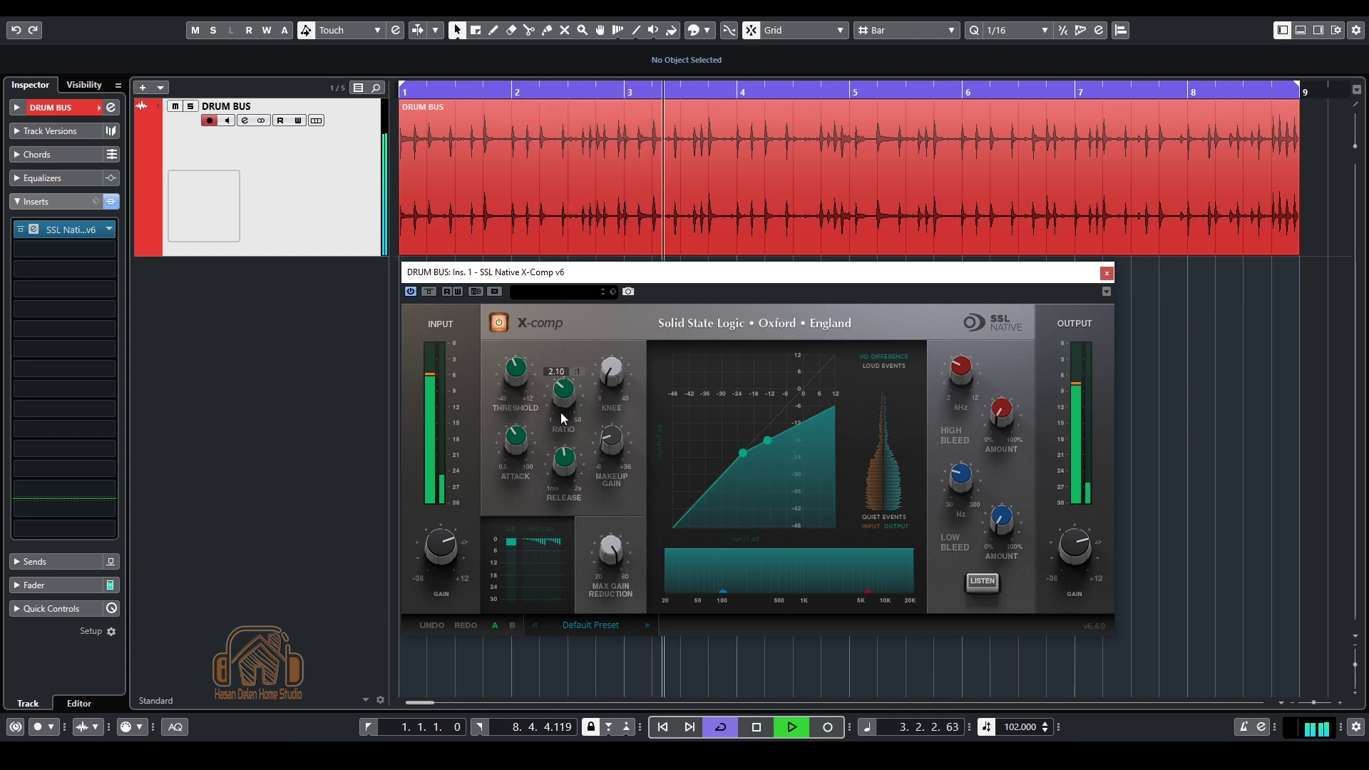
# Step: Set the drum compressor's release to about 82 ms and lower its threshold
pyautogui.moveTo(557, 469)
pyautogui.moveTo(558, 469); pyautogui.dragTo(560, 509)
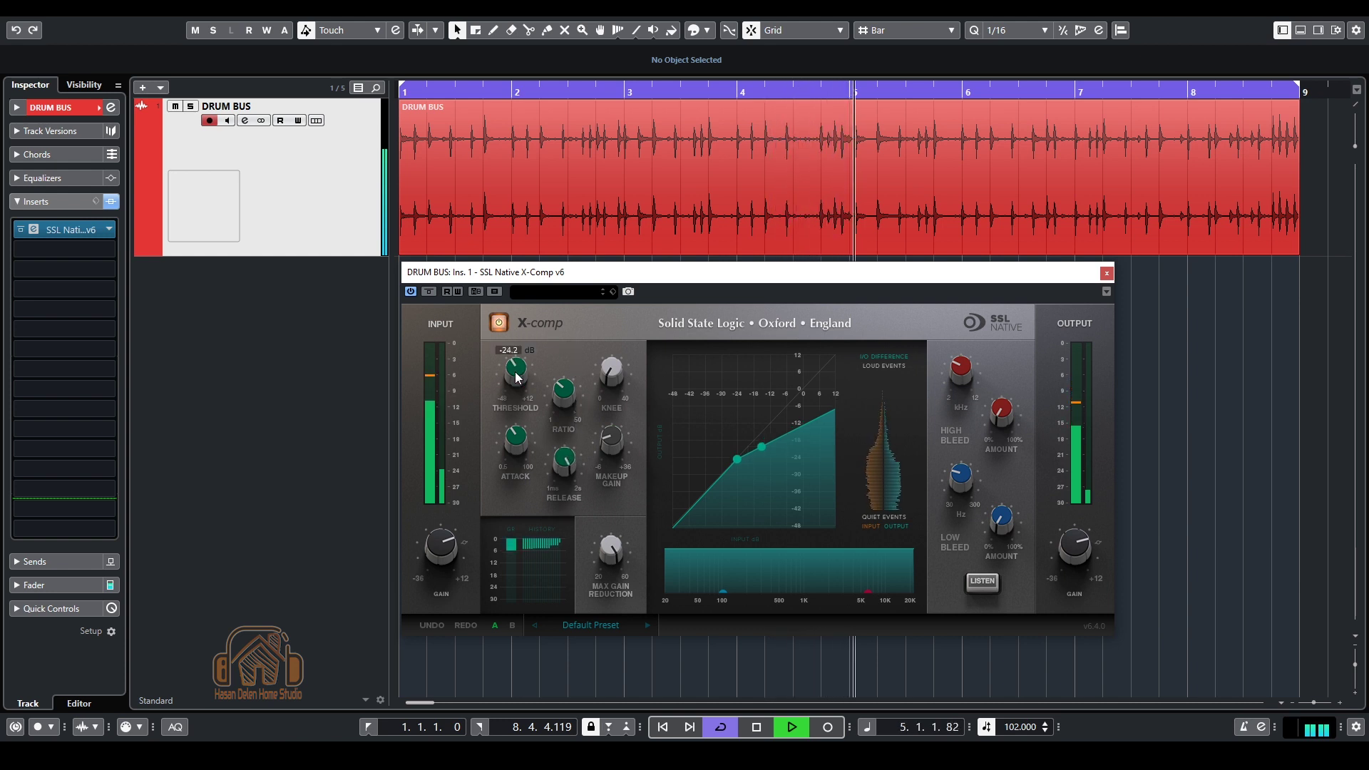
pyautogui.moveTo(562, 453); pyautogui.dragTo(547, 541)
# Step: Shorten the drum compressor's attack and set the makeup gain to 3.53 dB, checking against the bypassed signal
pyautogui.moveTo(518, 440)
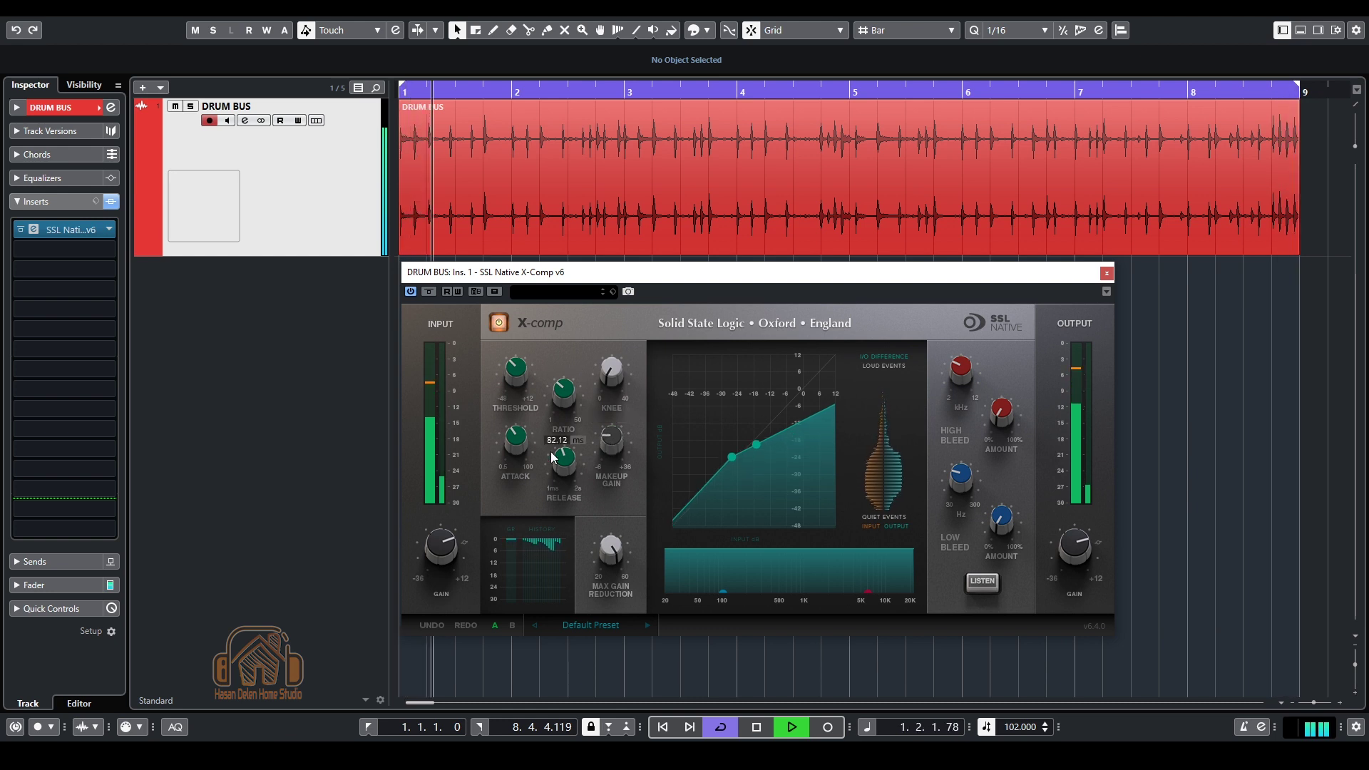
pyautogui.moveTo(521, 442); pyautogui.dragTo(516, 478)
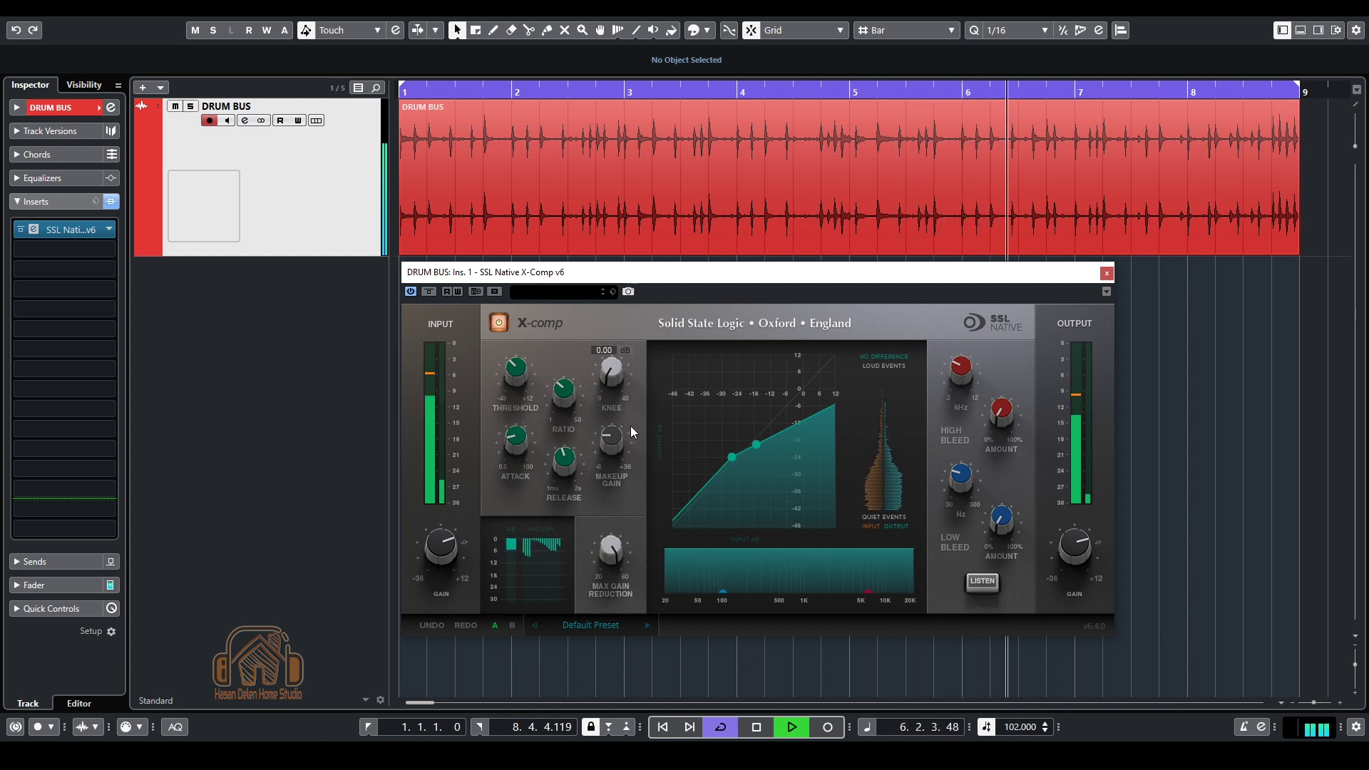
pyautogui.moveTo(610, 434); pyautogui.dragTo(610, 439)
pyautogui.click(499, 322)
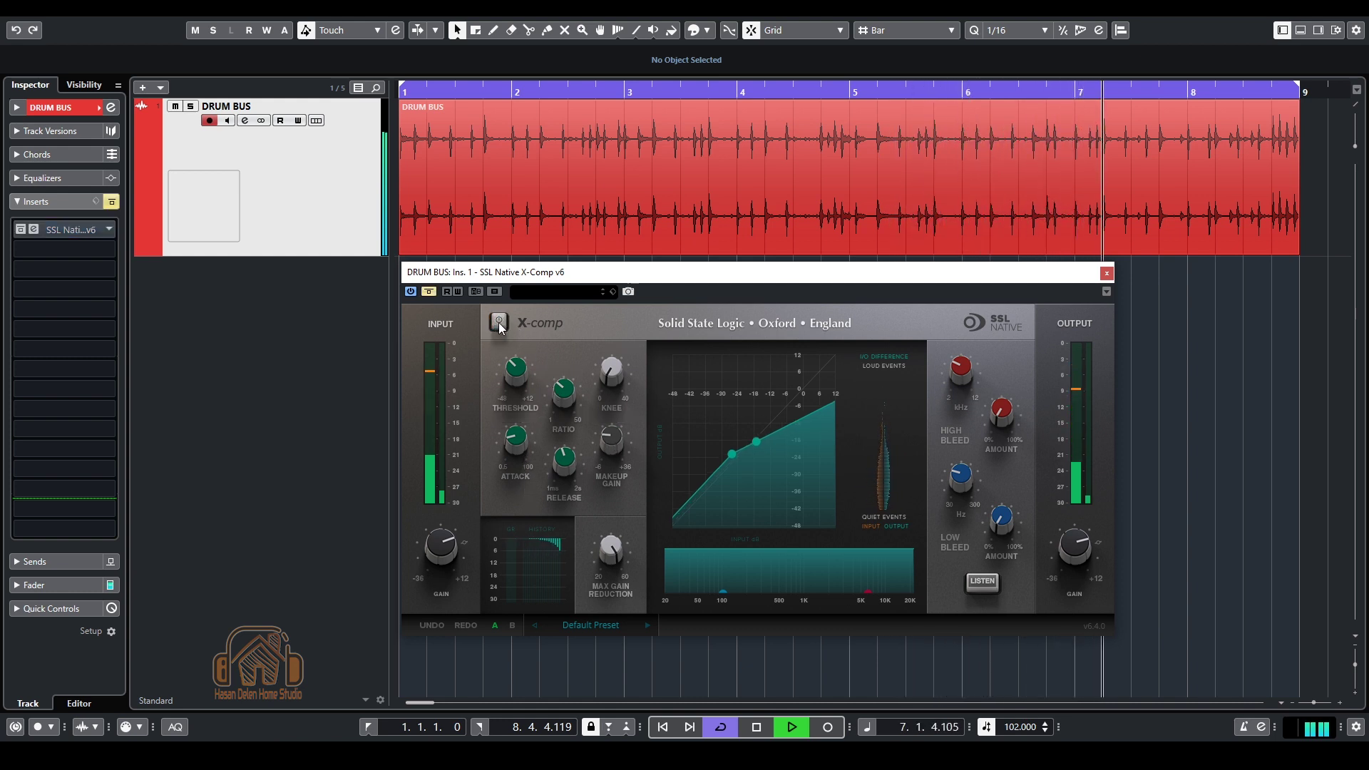
pyautogui.click(498, 323)
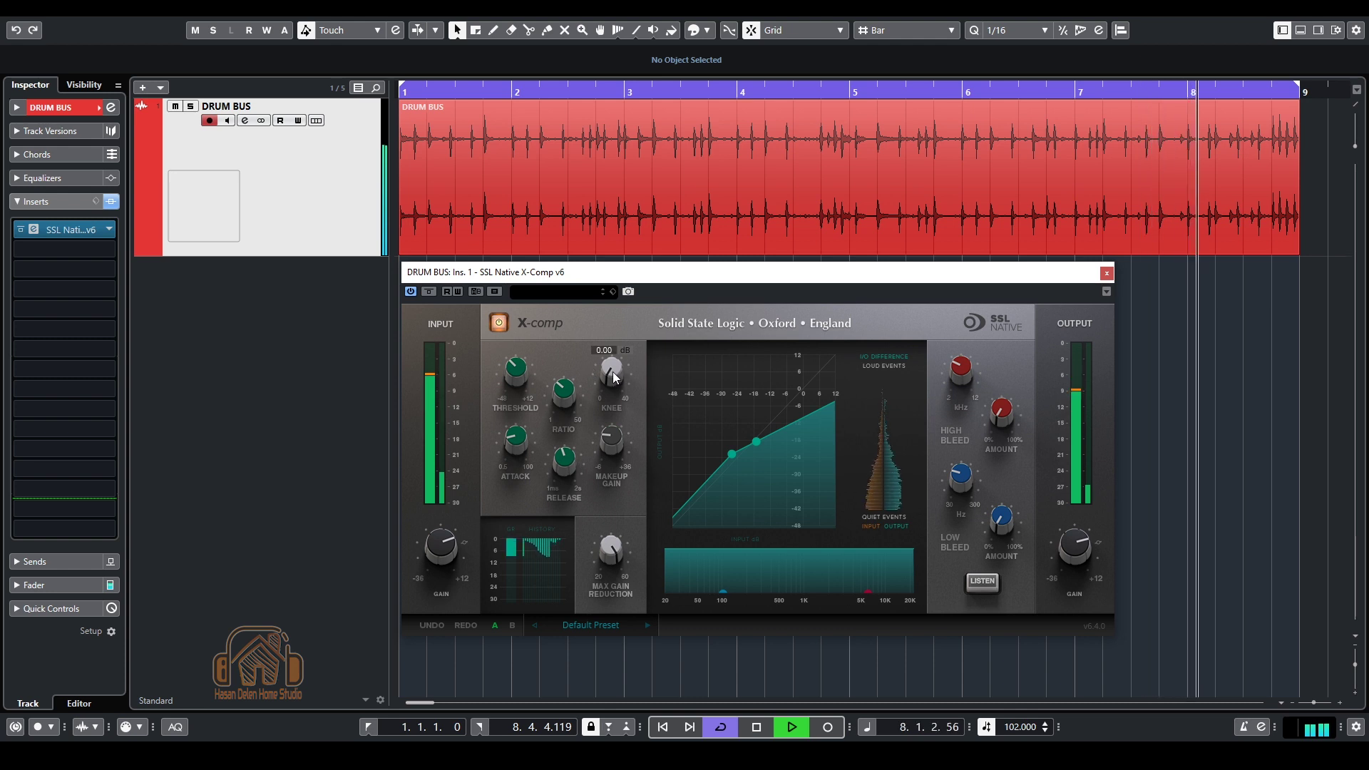
# Step: Audition the knee at 40 dB and a lower maximum gain reduction, returning the knee to 0 dB and the limit to its maximum
pyautogui.moveTo(616, 340); pyautogui.dragTo(634, 187)
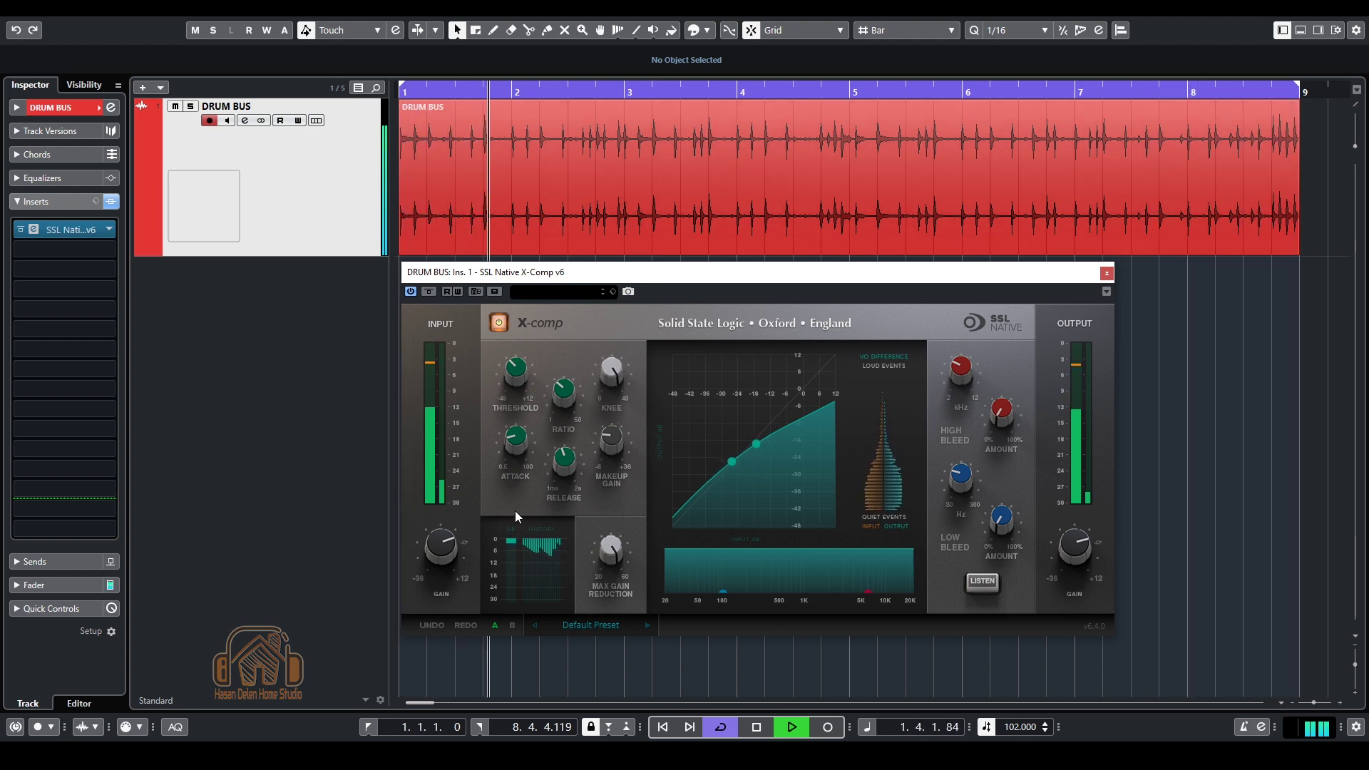
pyautogui.moveTo(611, 368); pyautogui.dragTo(627, 648)
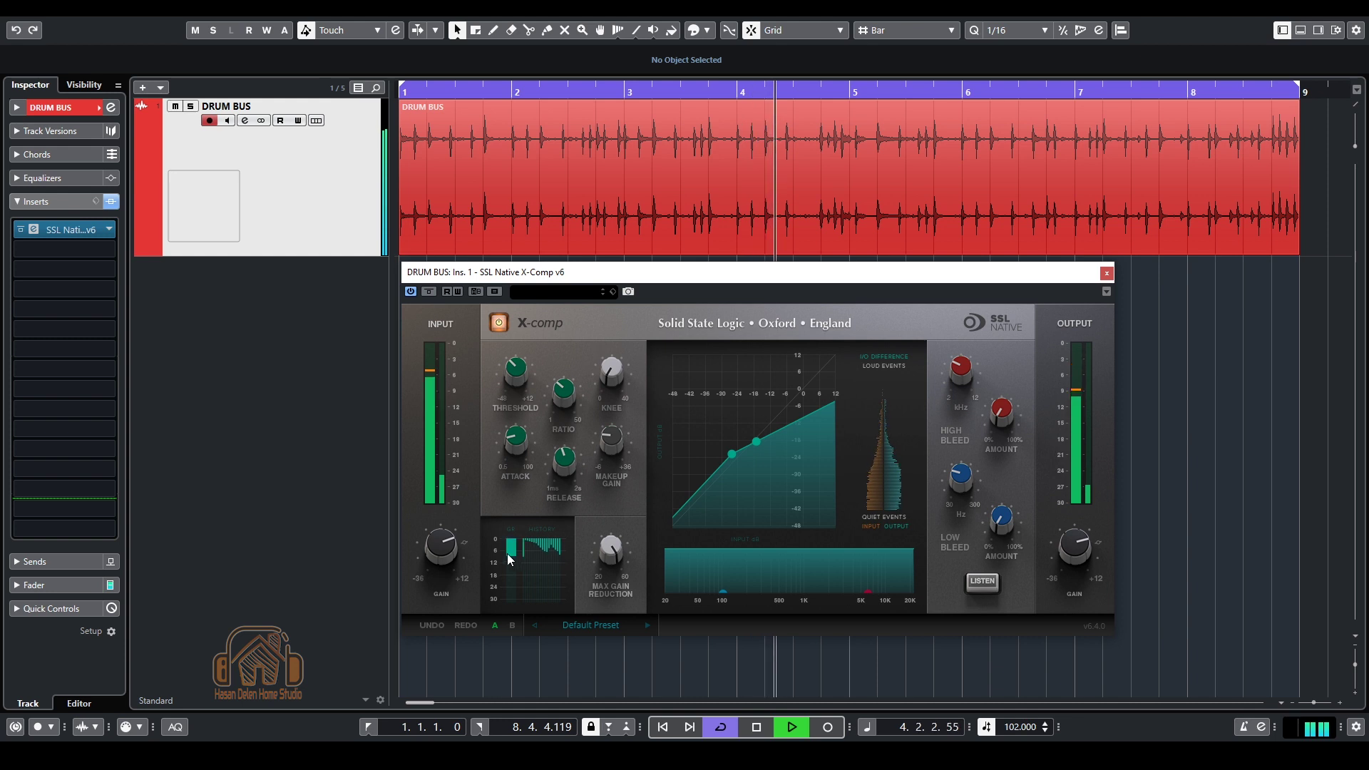
pyautogui.moveTo(611, 369); pyautogui.dragTo(643, 171)
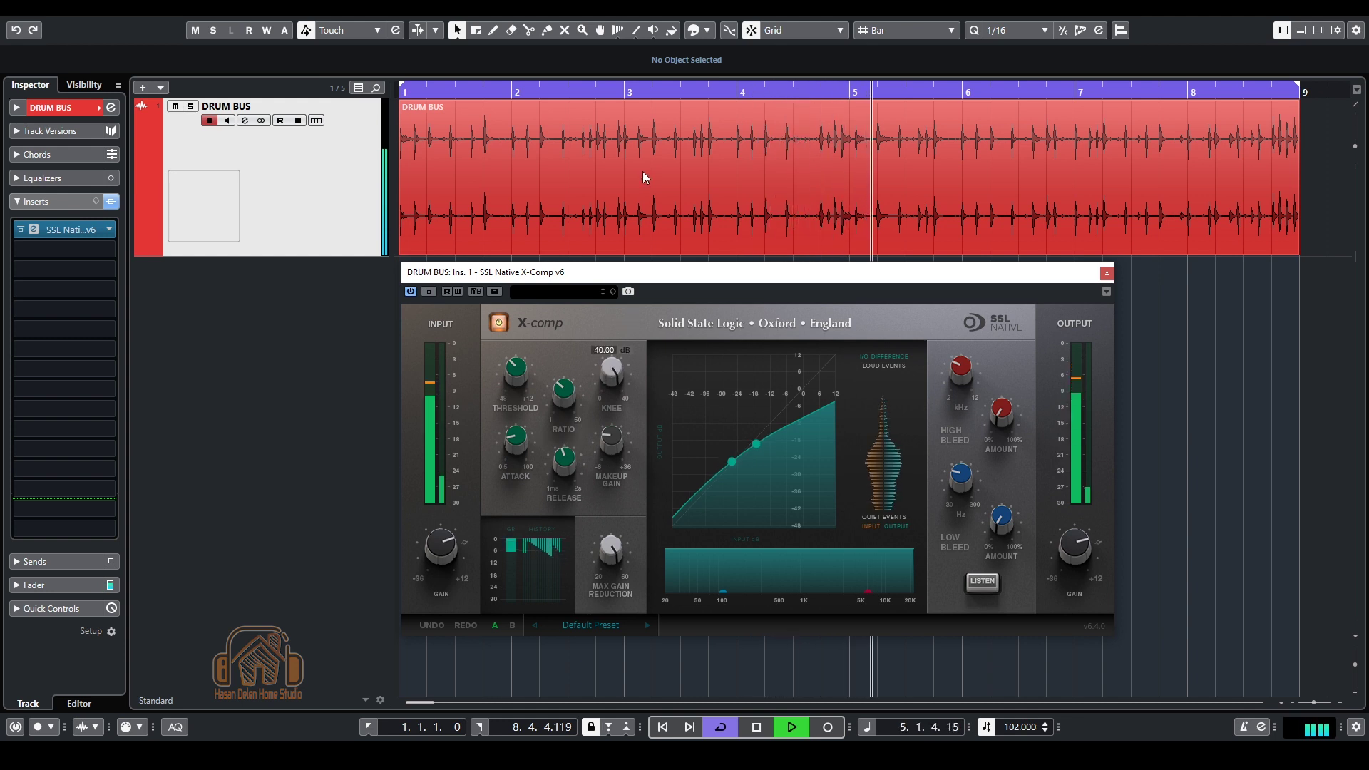
pyautogui.moveTo(610, 358); pyautogui.dragTo(611, 363)
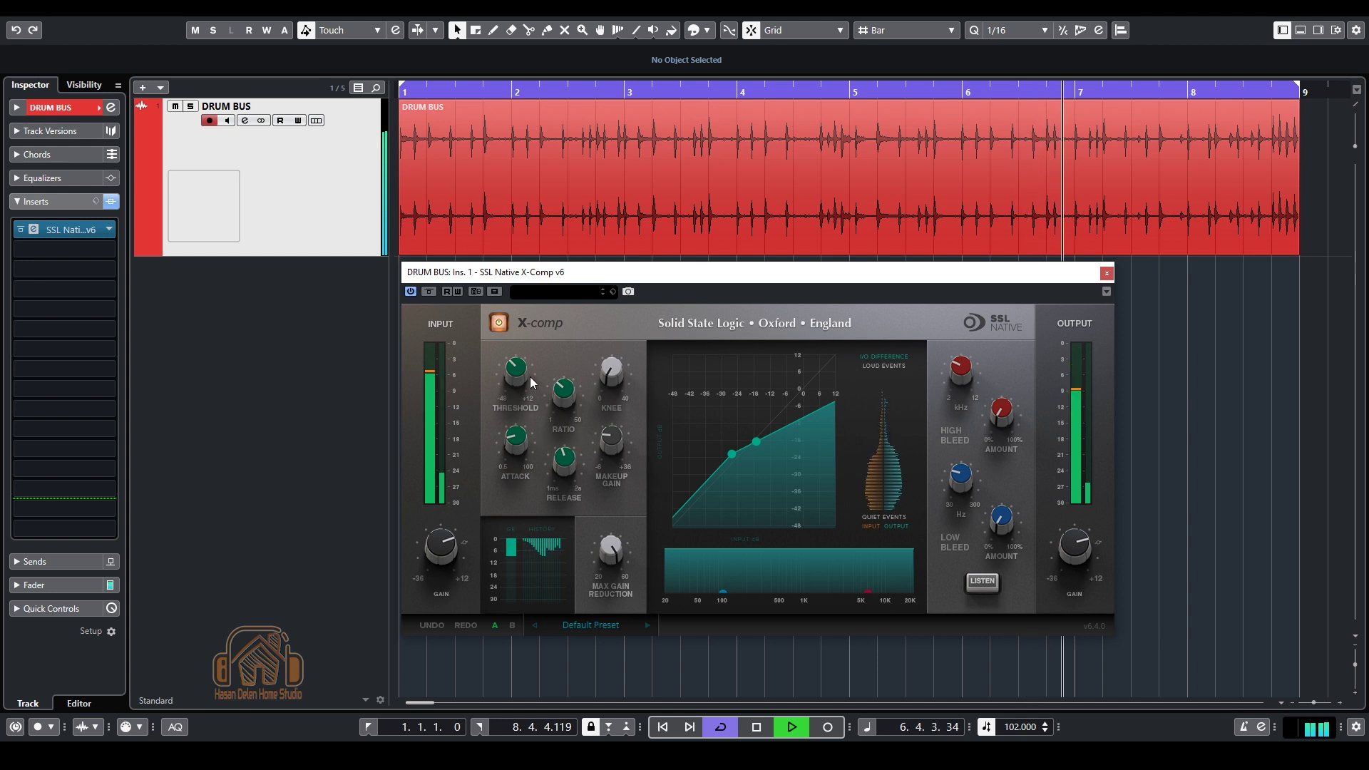
pyautogui.moveTo(612, 548); pyautogui.dragTo(610, 702)
pyautogui.moveTo(611, 550); pyautogui.dragTo(632, 407)
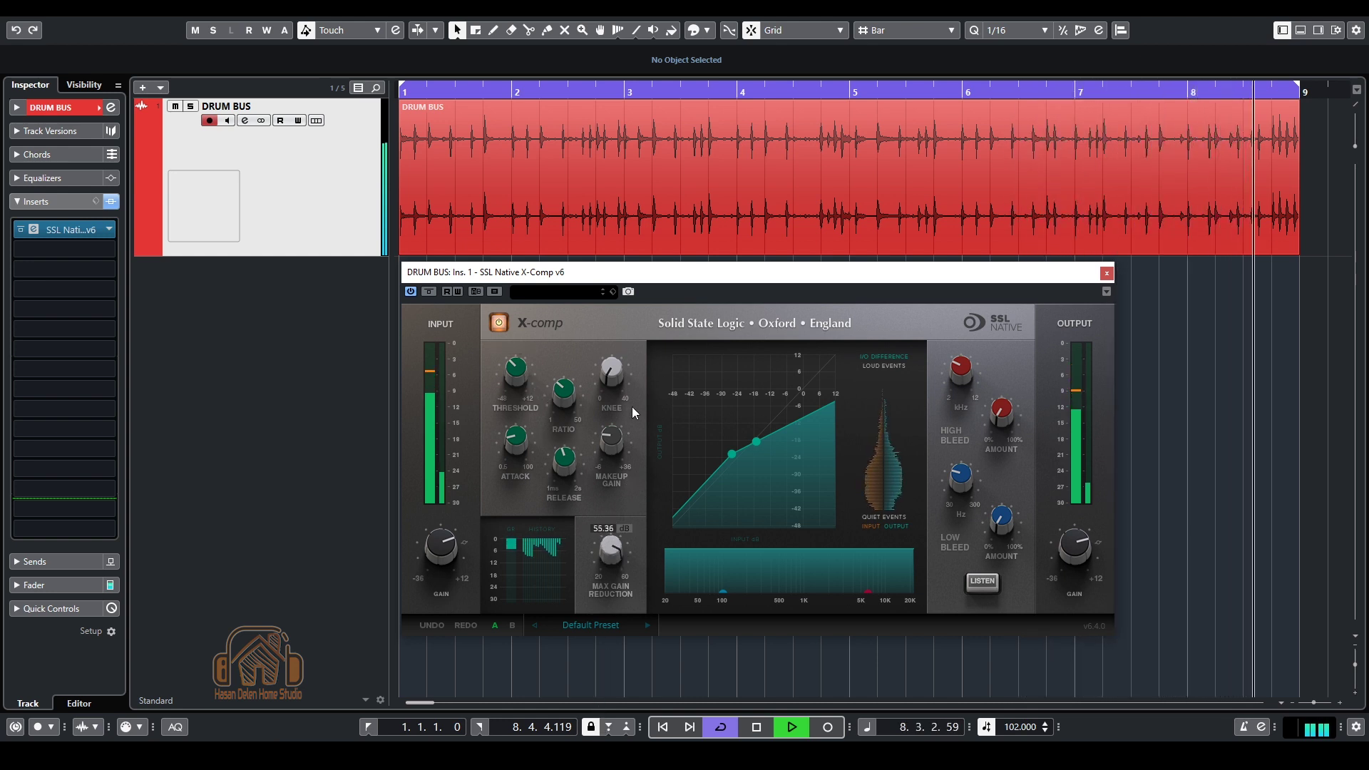
# Step: Compare the drum bus with the compressor bypassed and active
pyautogui.click(499, 323)
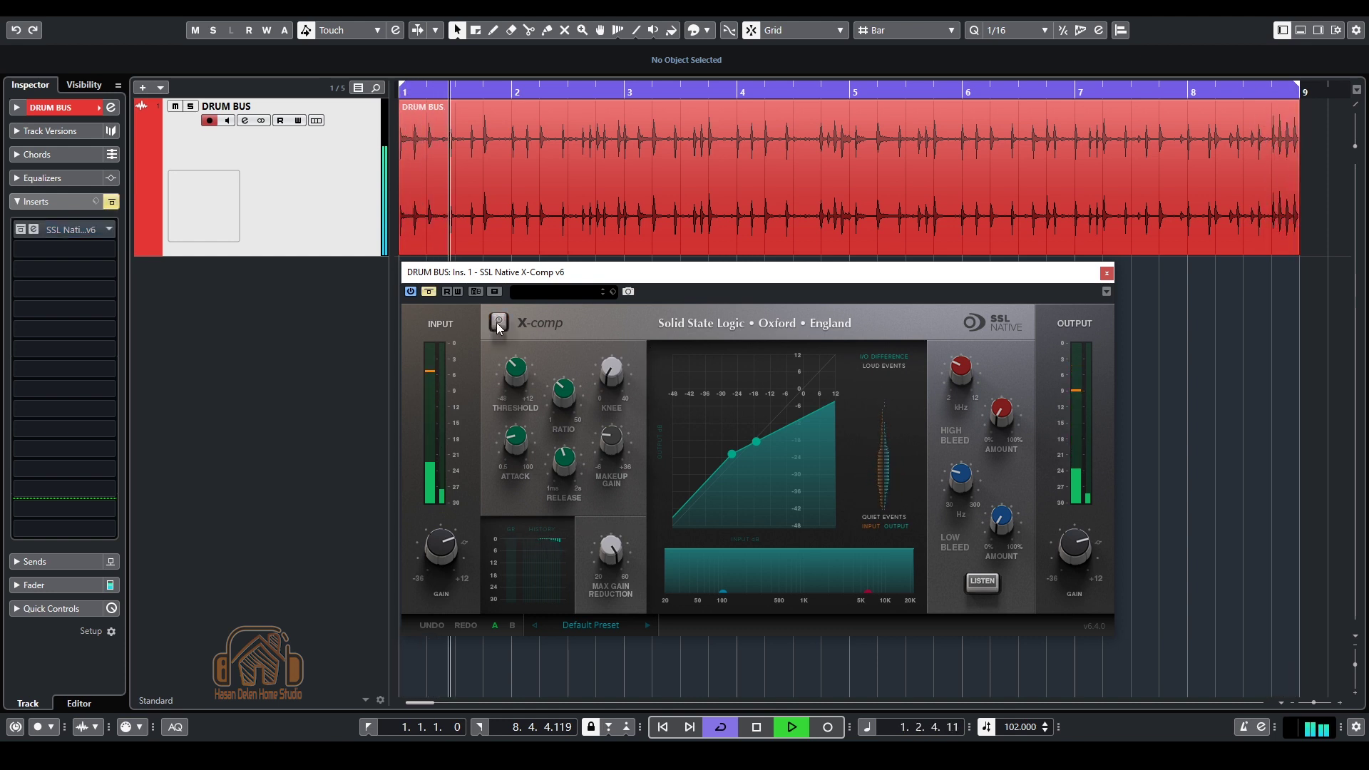
pyautogui.click(498, 325)
pyautogui.moveTo(614, 372)
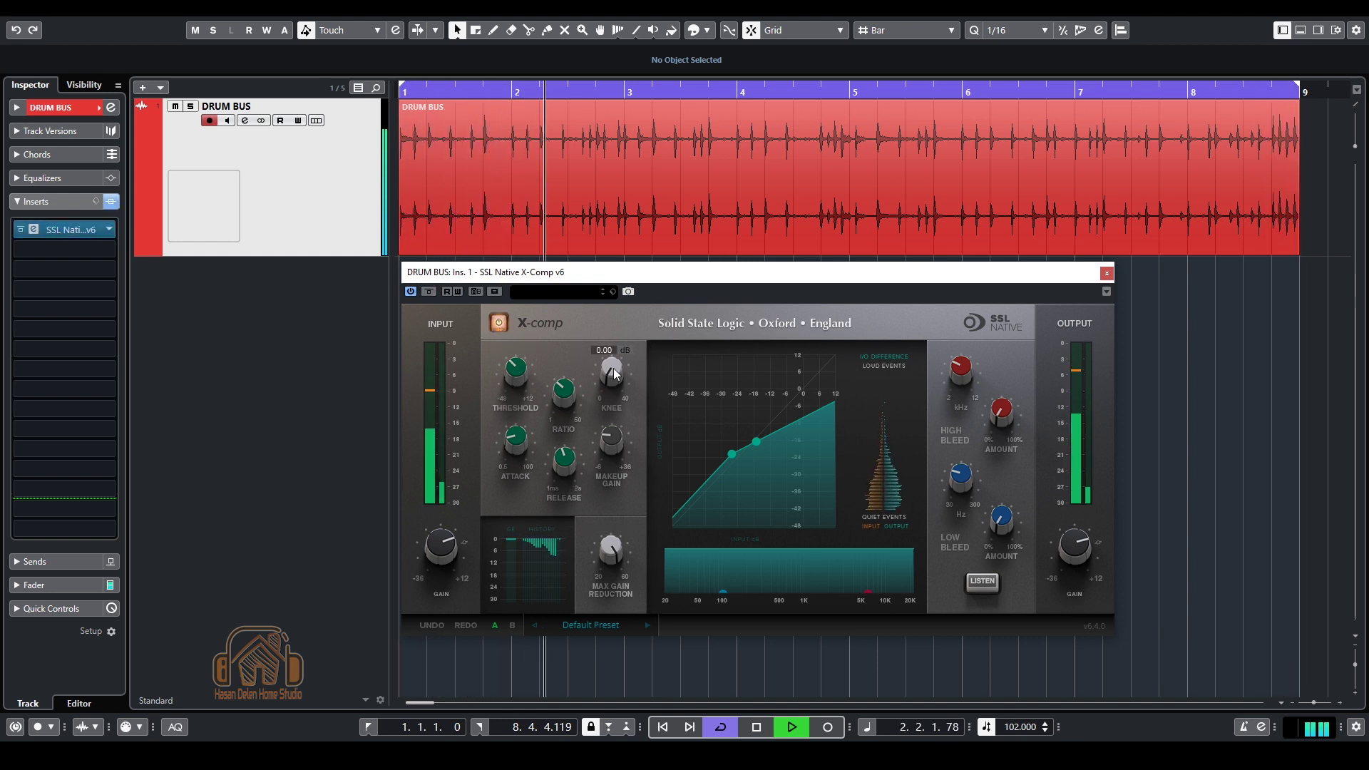
pyautogui.moveTo(617, 446)
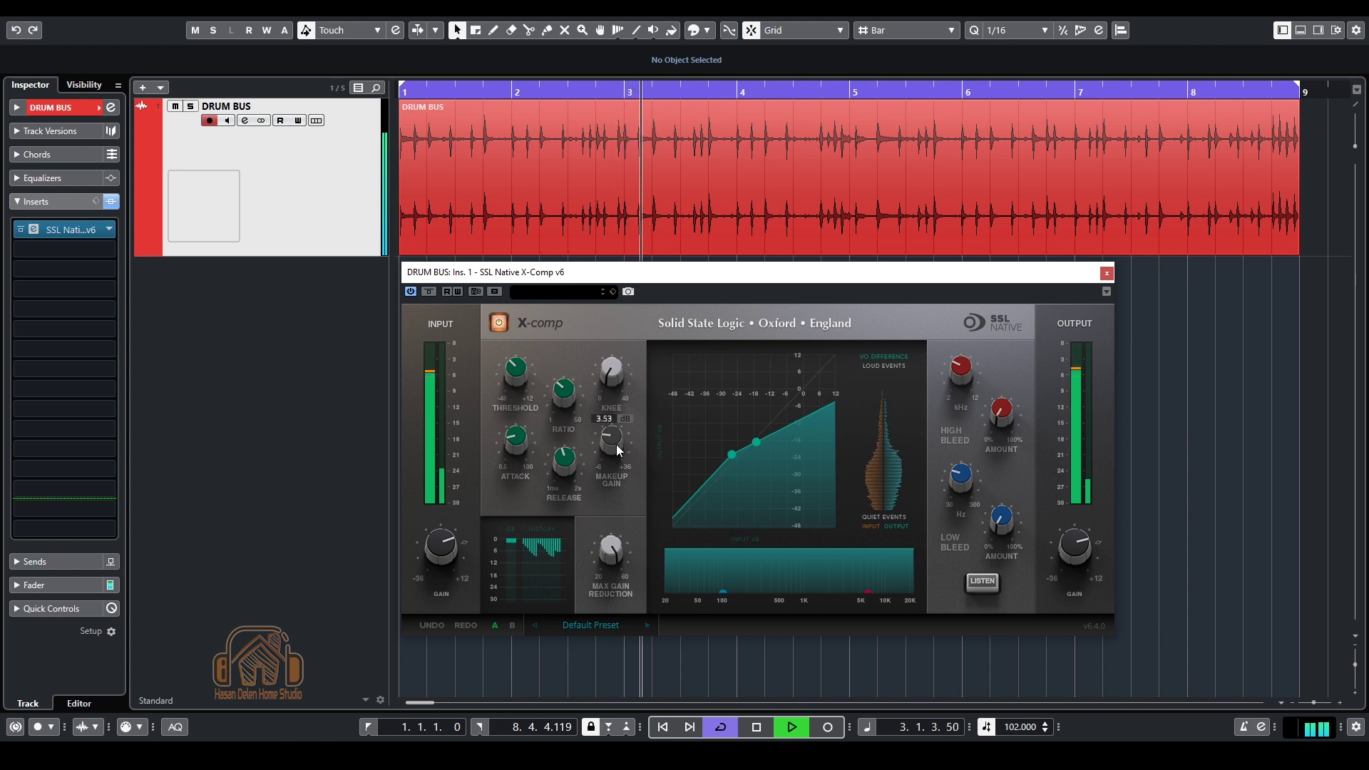
pyautogui.click(507, 328)
pyautogui.click(505, 326)
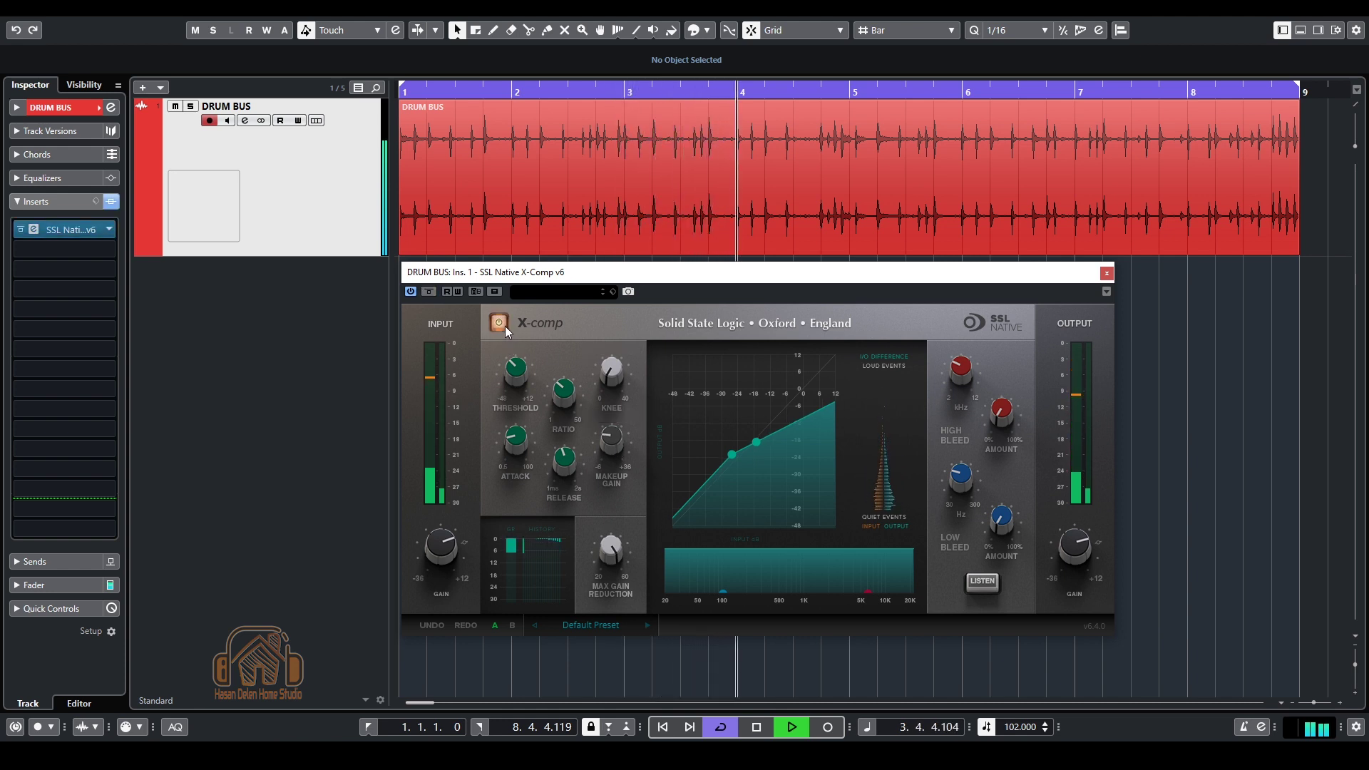
# Step: Raise the high bleed amount to 100% and set its frequency to 2000 Hz while listening to the bleed filtering
pyautogui.moveTo(998, 419); pyautogui.dragTo(1017, 284)
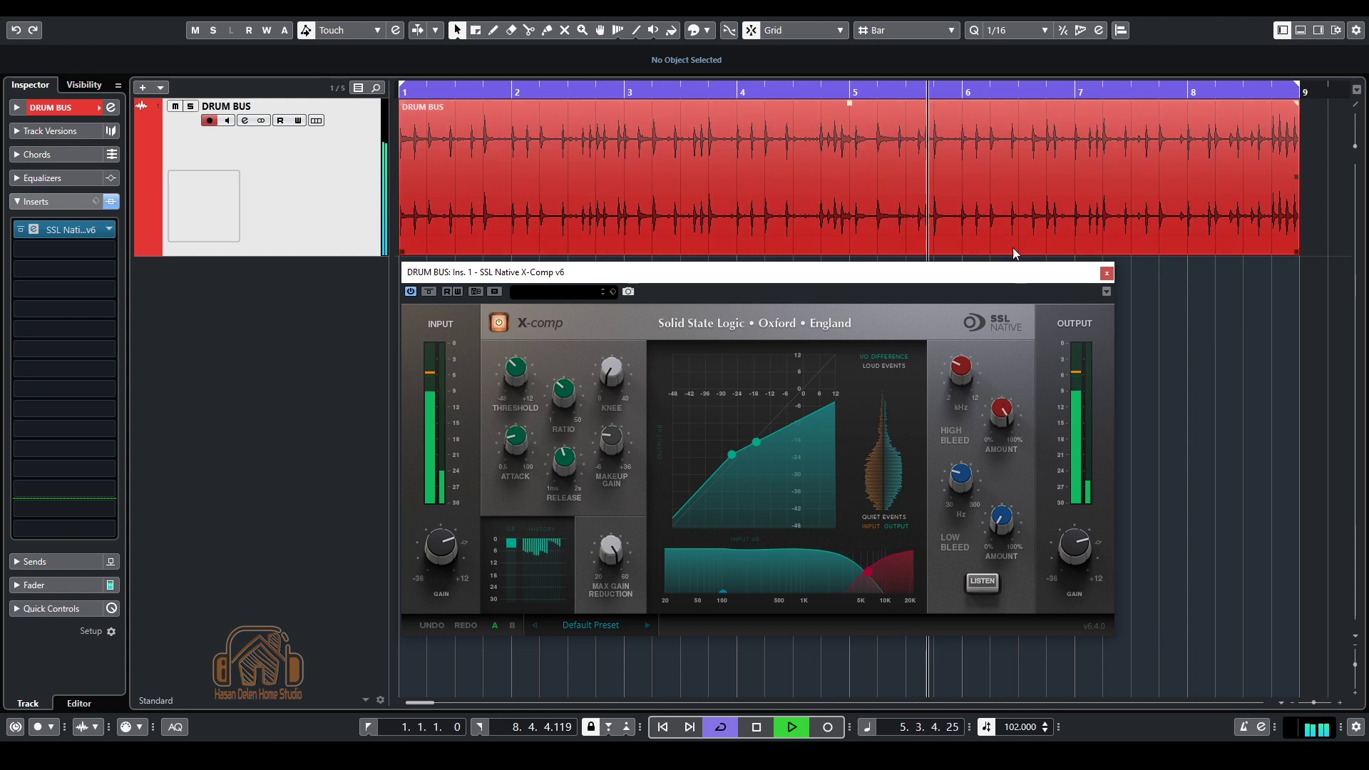
pyautogui.click(982, 581)
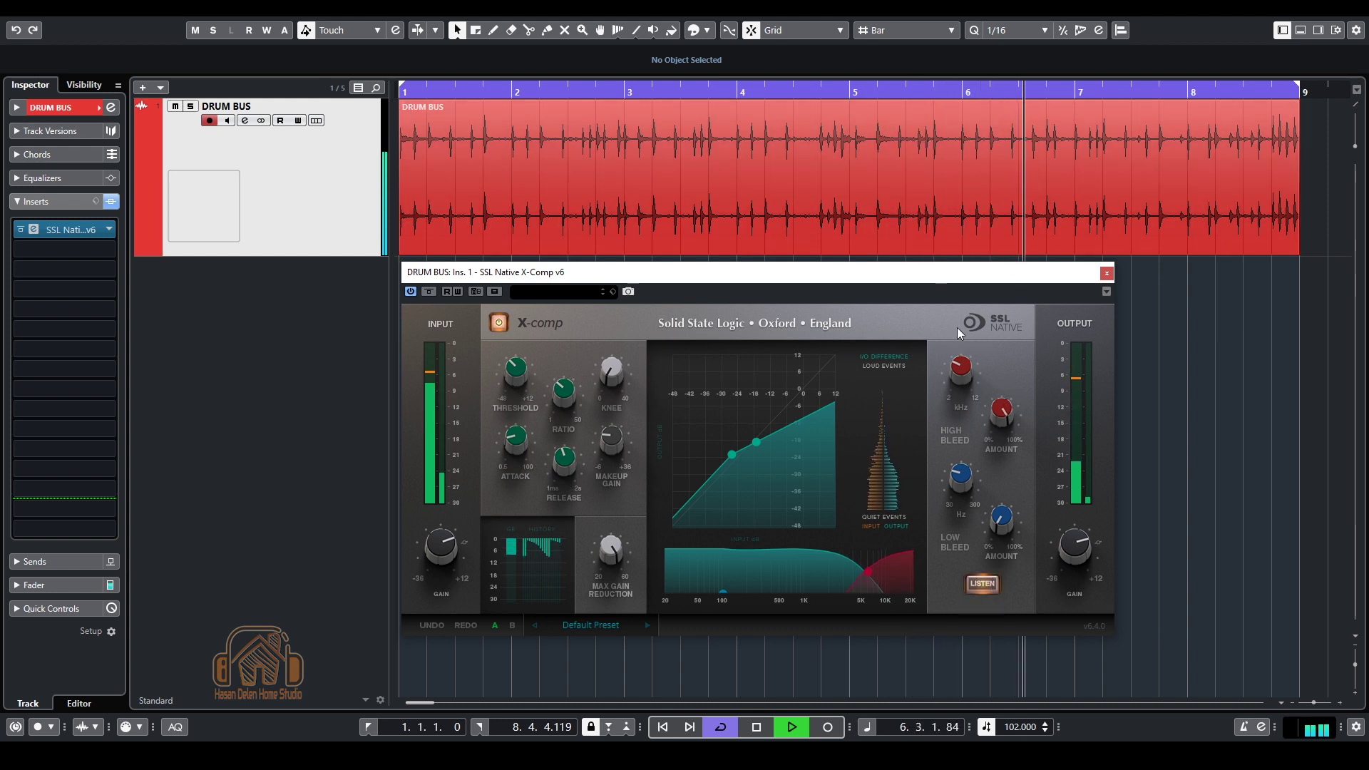
pyautogui.moveTo(957, 365); pyautogui.dragTo(961, 429)
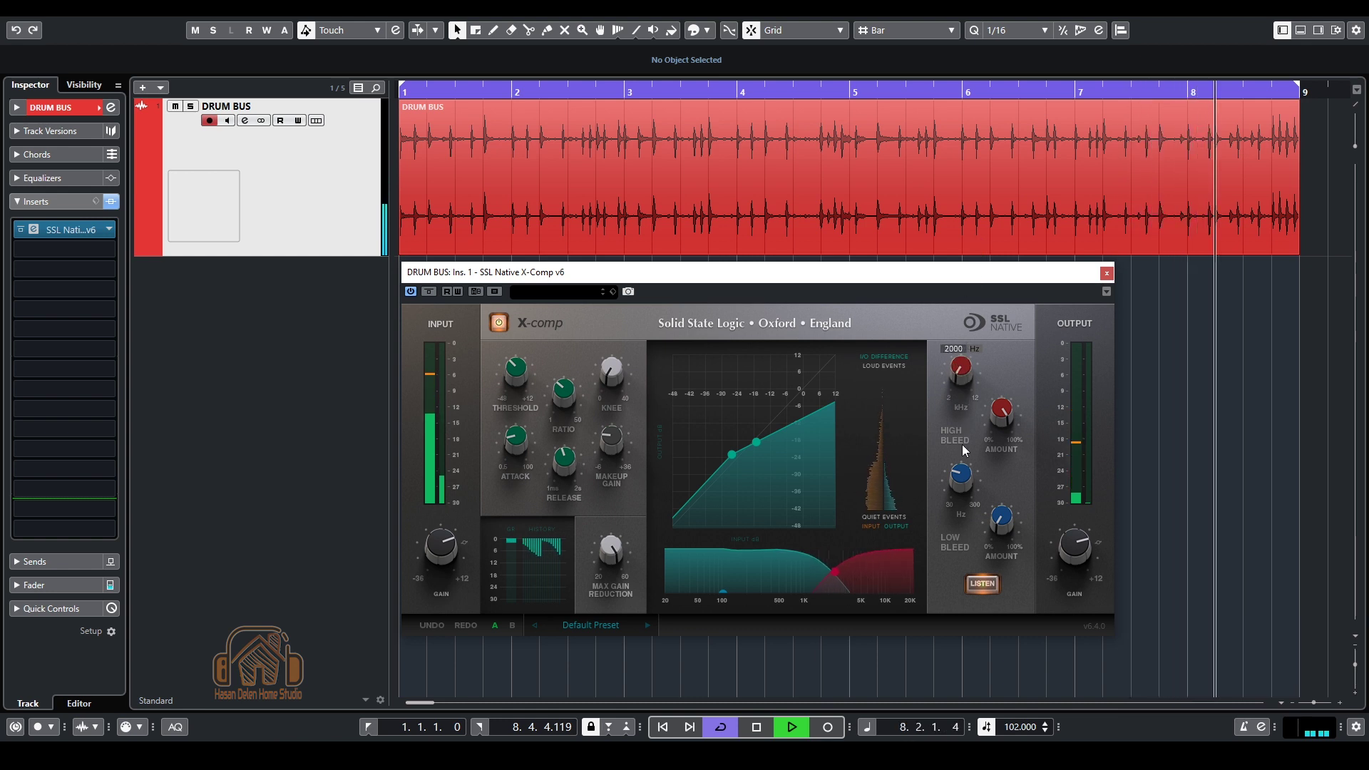
# Step: Raise the low bleed amount to 100% and set its frequency to 67.60 Hz, ending the bleed listen mode
pyautogui.moveTo(996, 521)
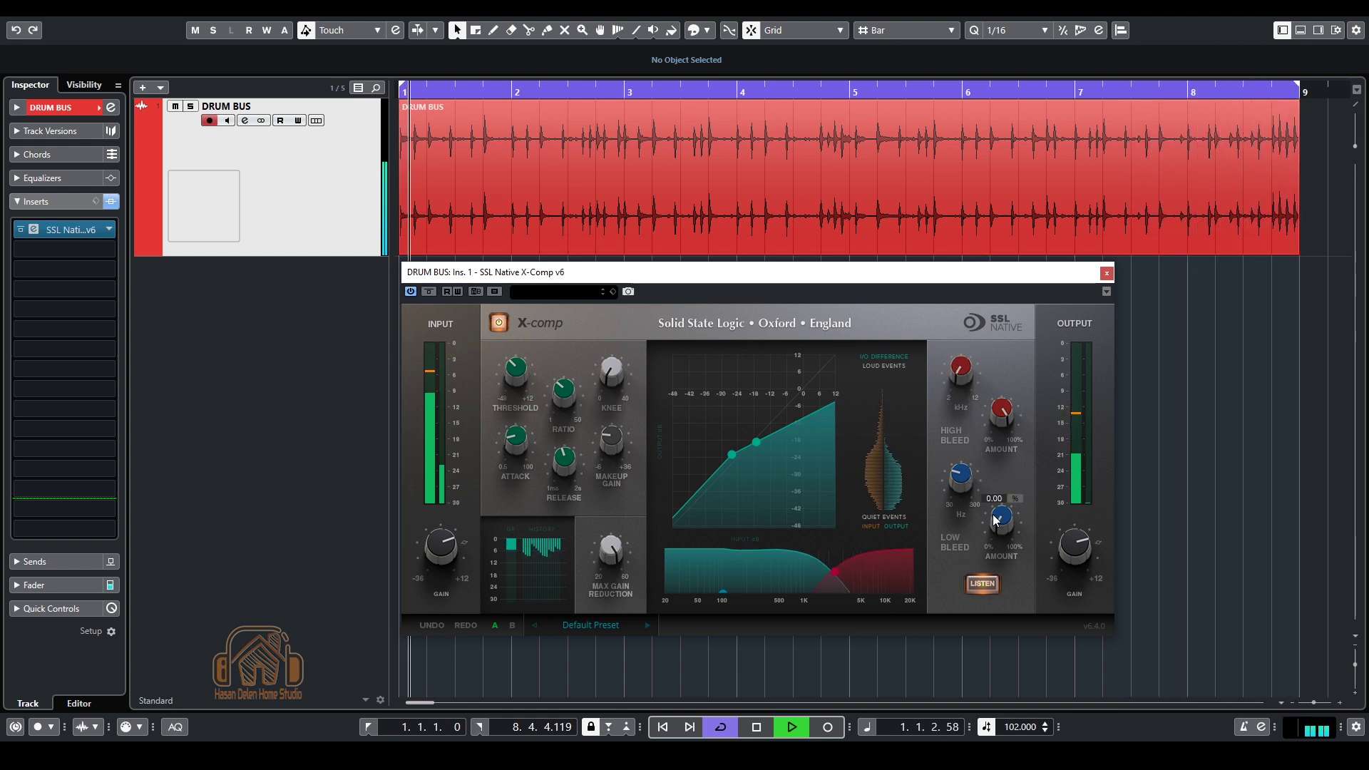
pyautogui.moveTo(994, 516); pyautogui.dragTo(1025, 336)
pyautogui.moveTo(955, 468)
pyautogui.mouseDown()
pyautogui.moveTo(982, 345)
pyautogui.moveTo(956, 486)
pyautogui.mouseUp()
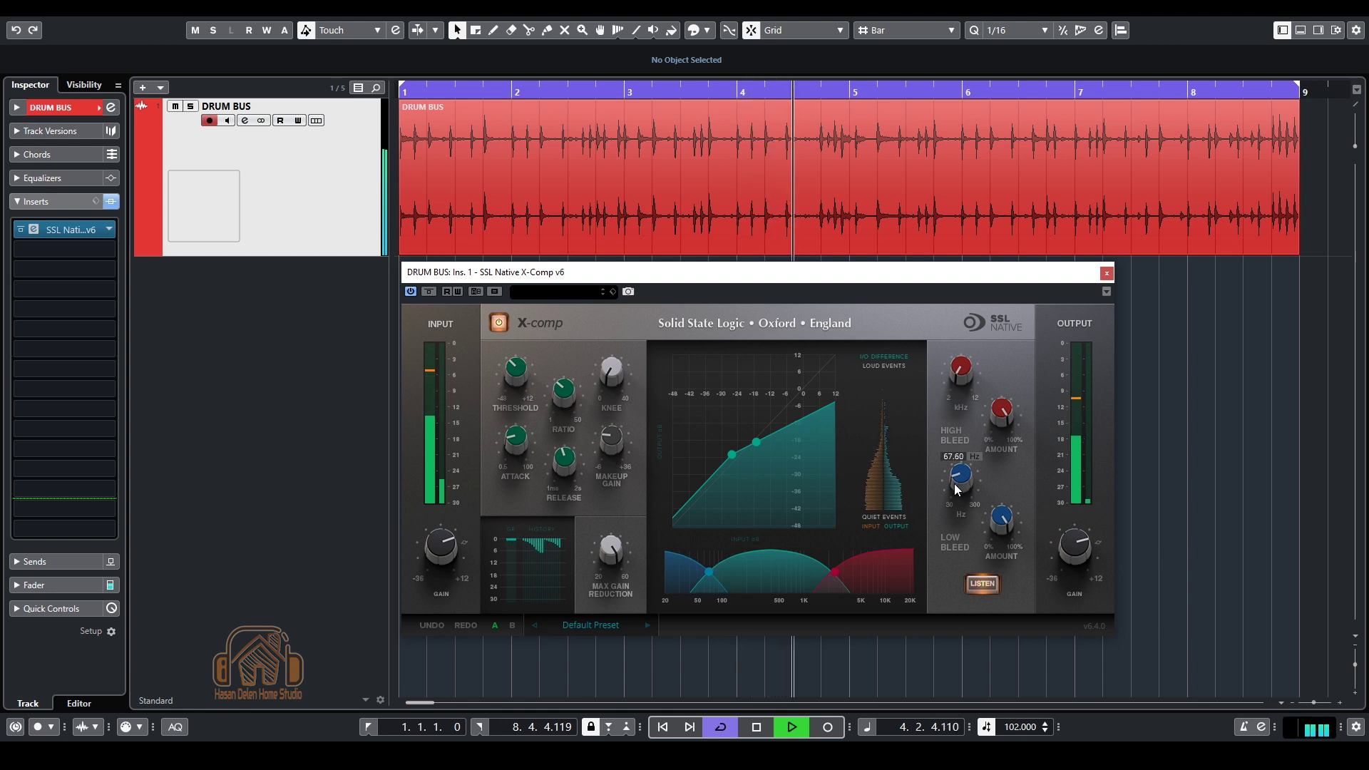
pyautogui.click(968, 583)
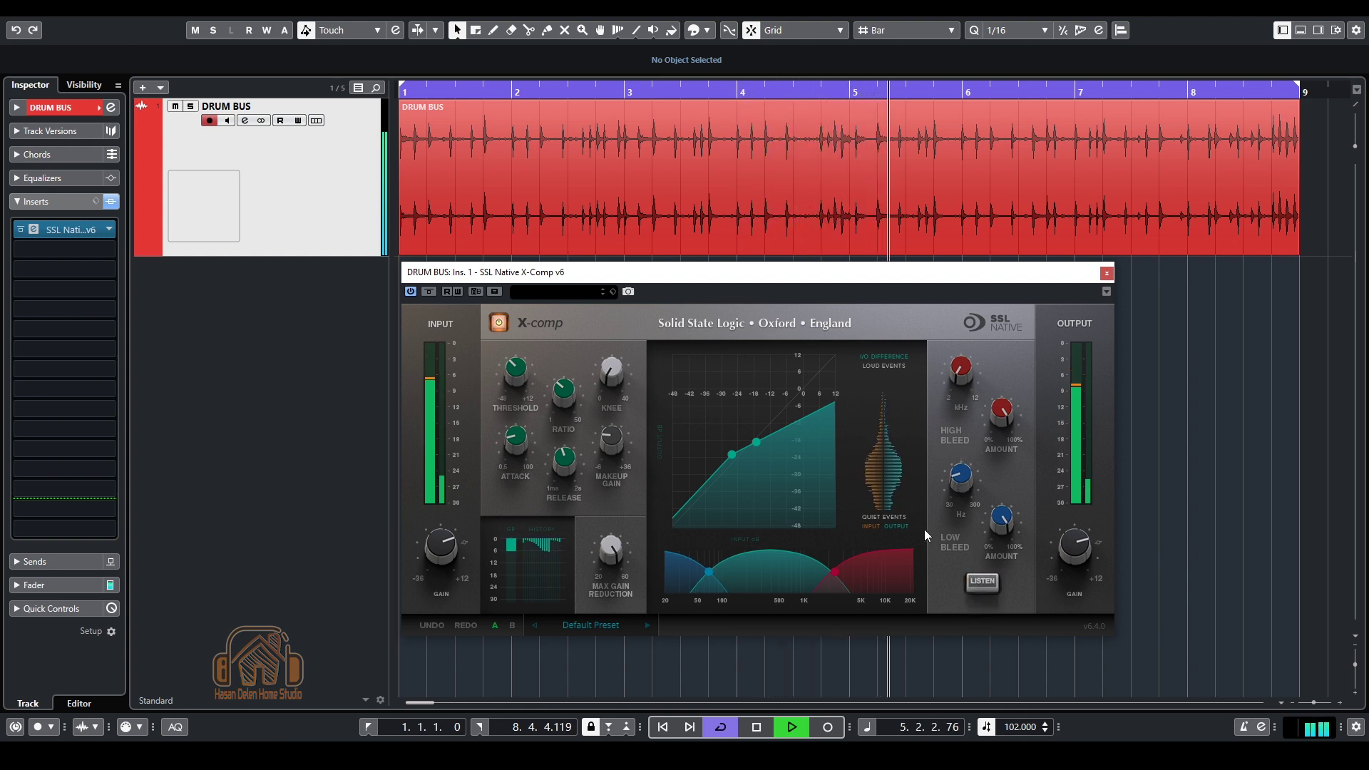
# Step: Reset the knee to 0 dB and the high and low bleed amounts to 0%, comparing the drums against bypass
pyautogui.click(501, 322)
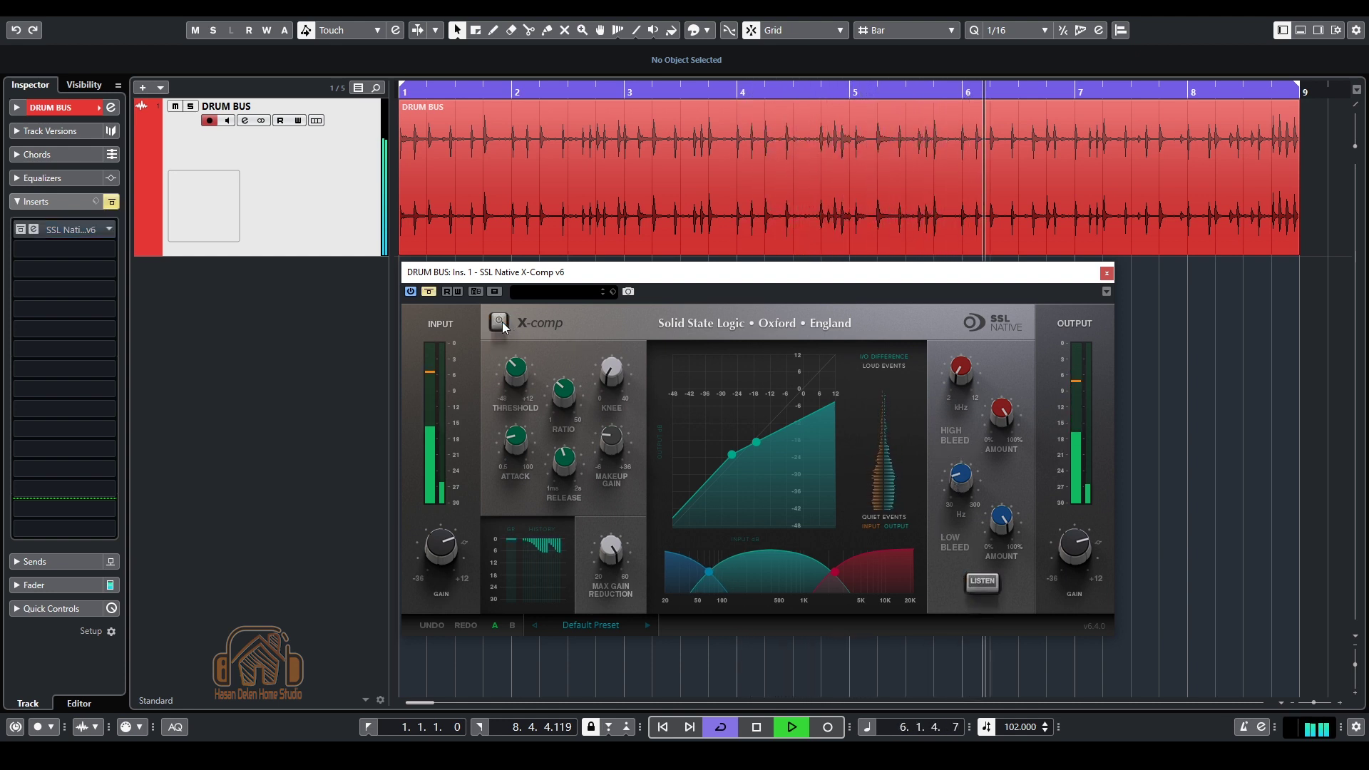
pyautogui.click(502, 322)
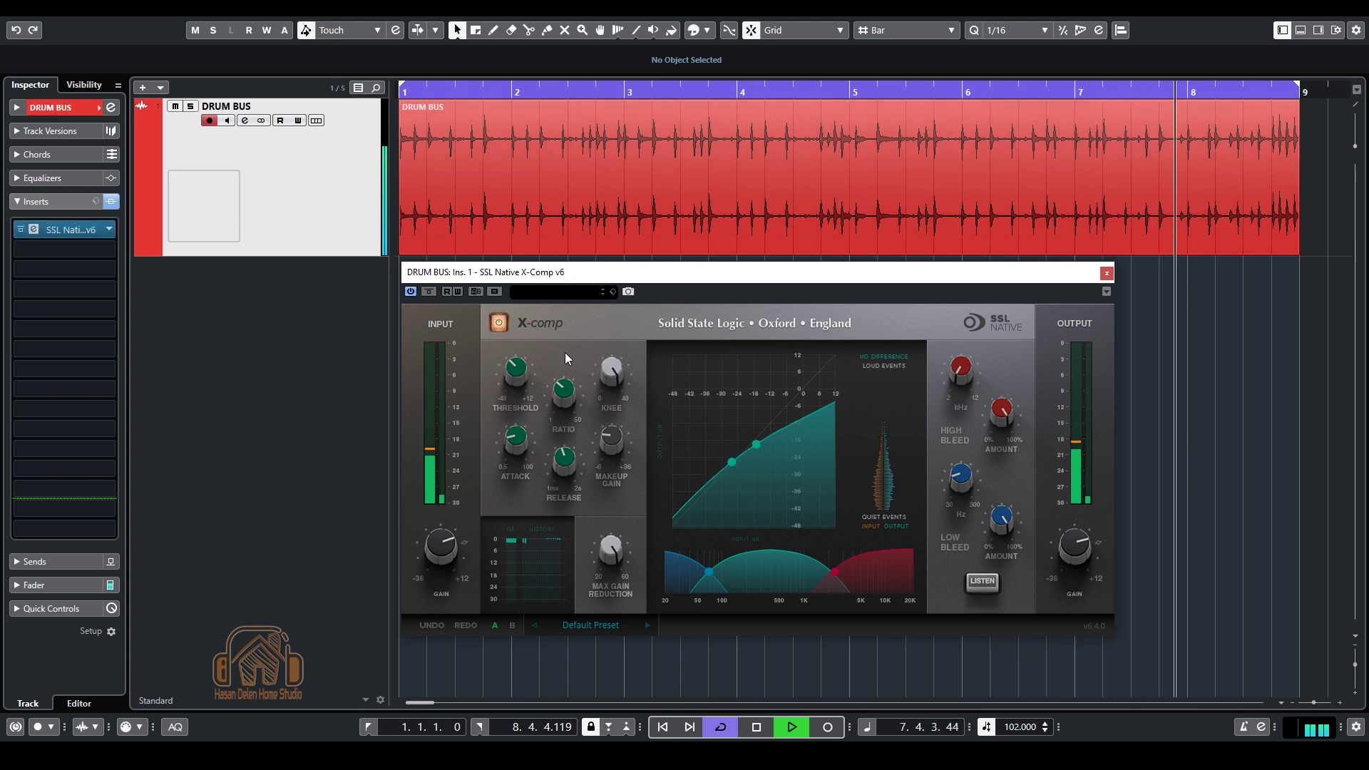
pyautogui.moveTo(612, 372); pyautogui.dragTo(630, 545)
pyautogui.moveTo(1003, 414); pyautogui.dragTo(1023, 585)
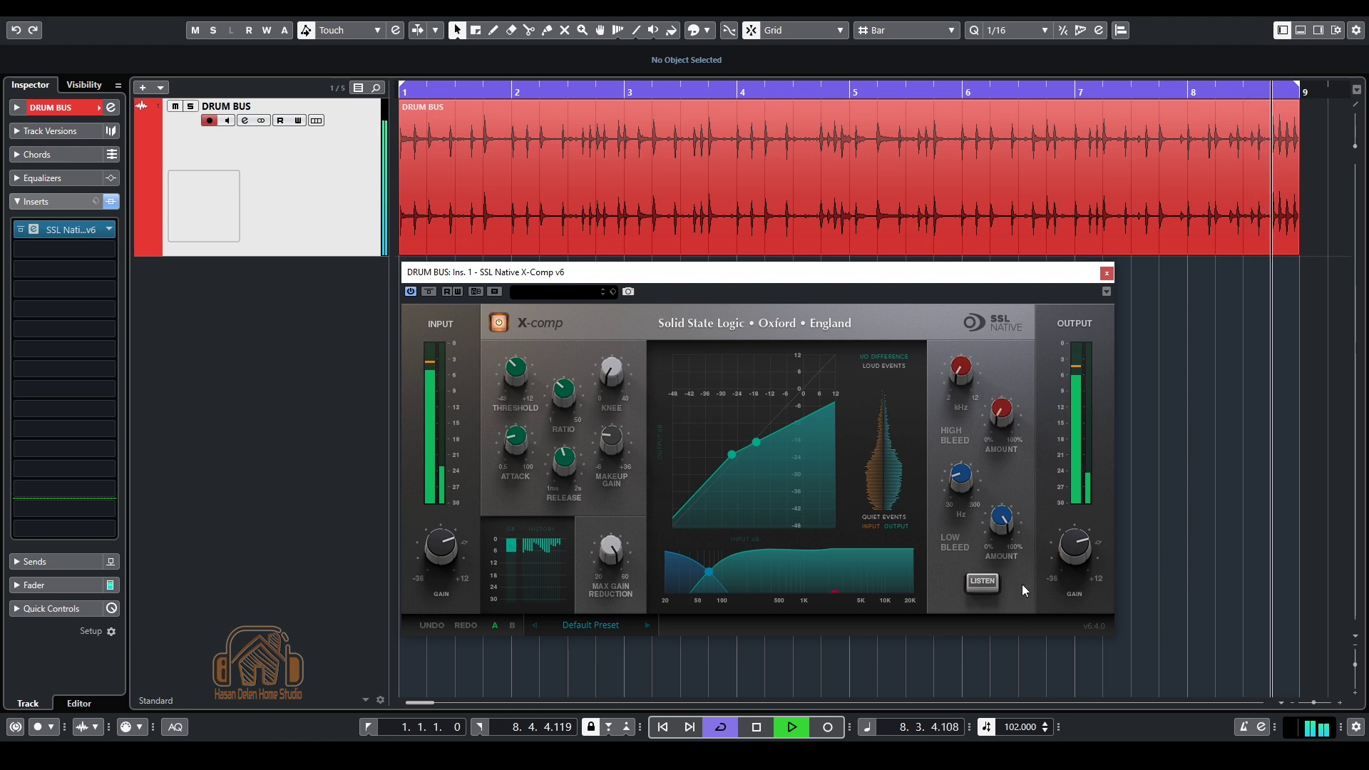
pyautogui.click(506, 325)
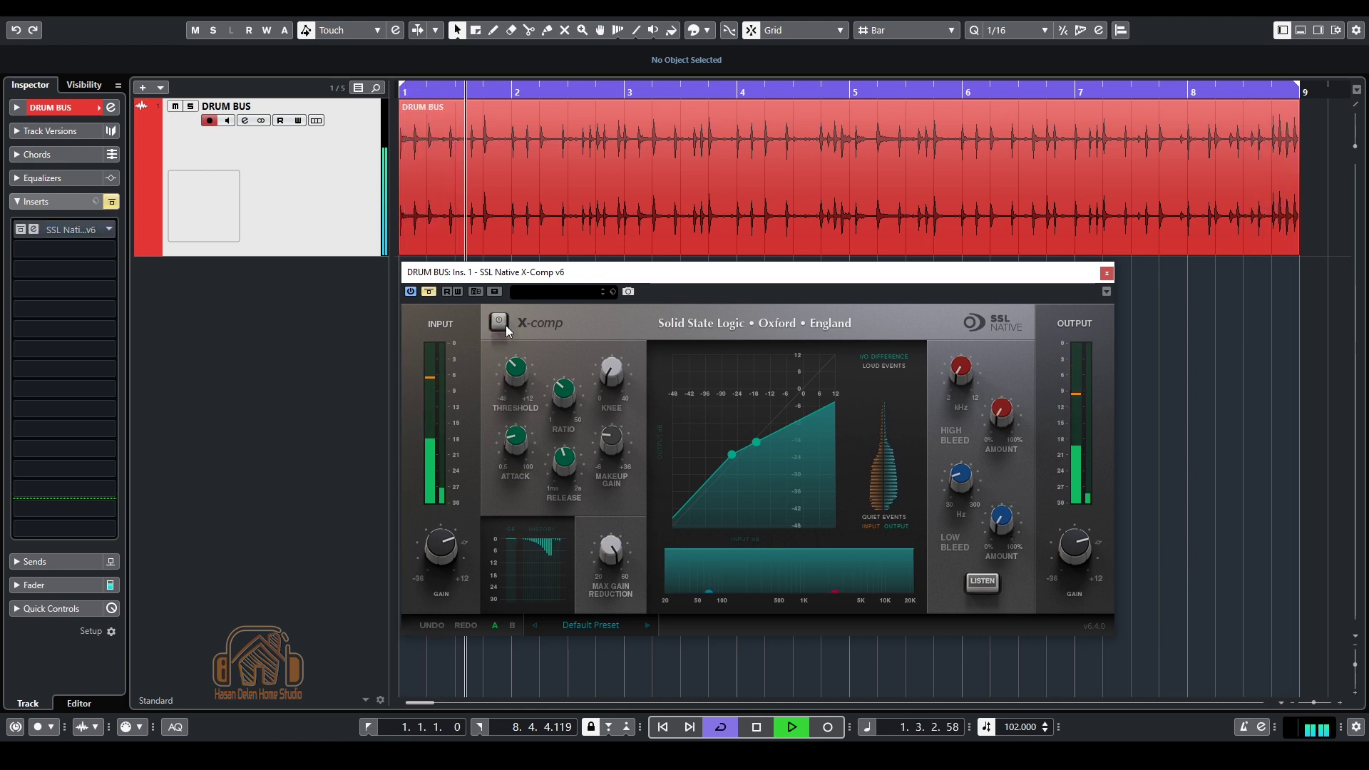
pyautogui.click(499, 322)
# Step: Raise the drum compressor's threshold to -24.2 dB while comparing against bypass, and turn off loop playback
pyautogui.moveTo(1081, 548)
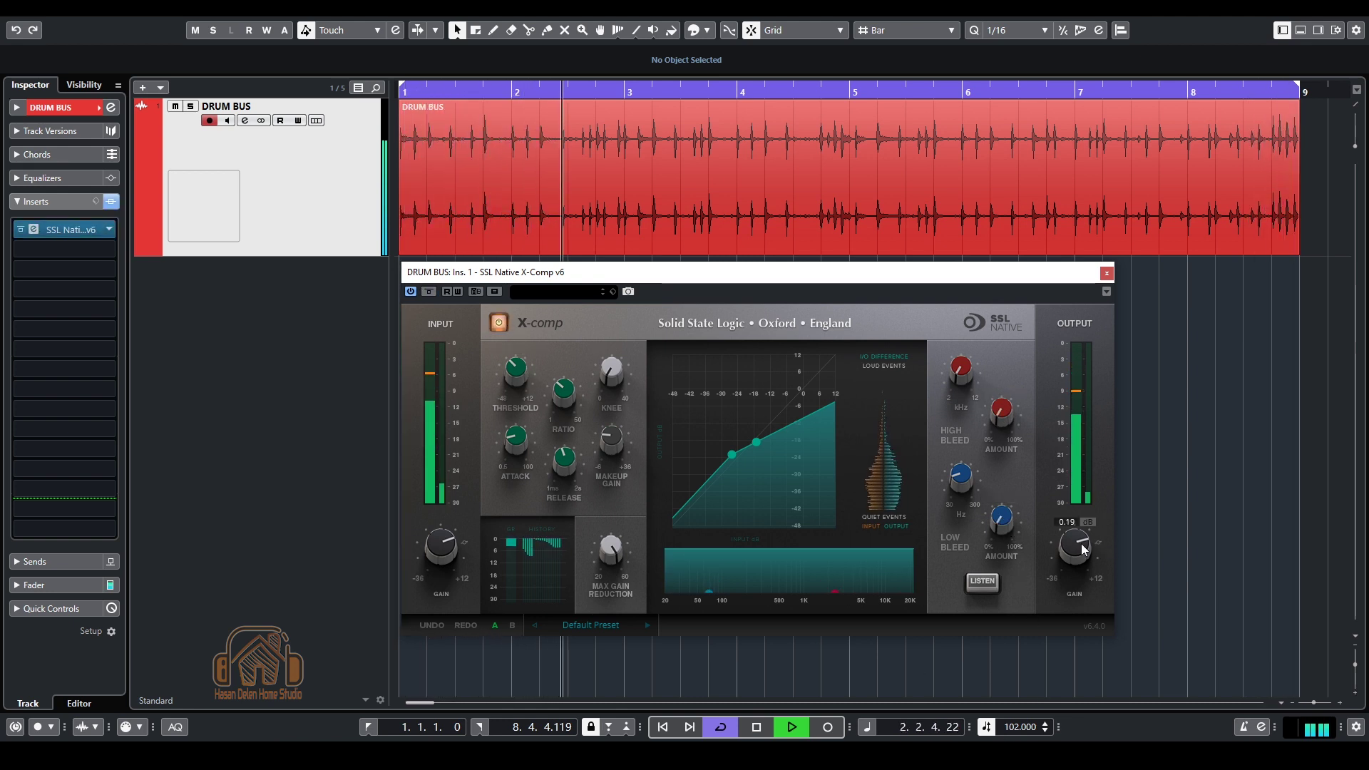
pyautogui.click(498, 323)
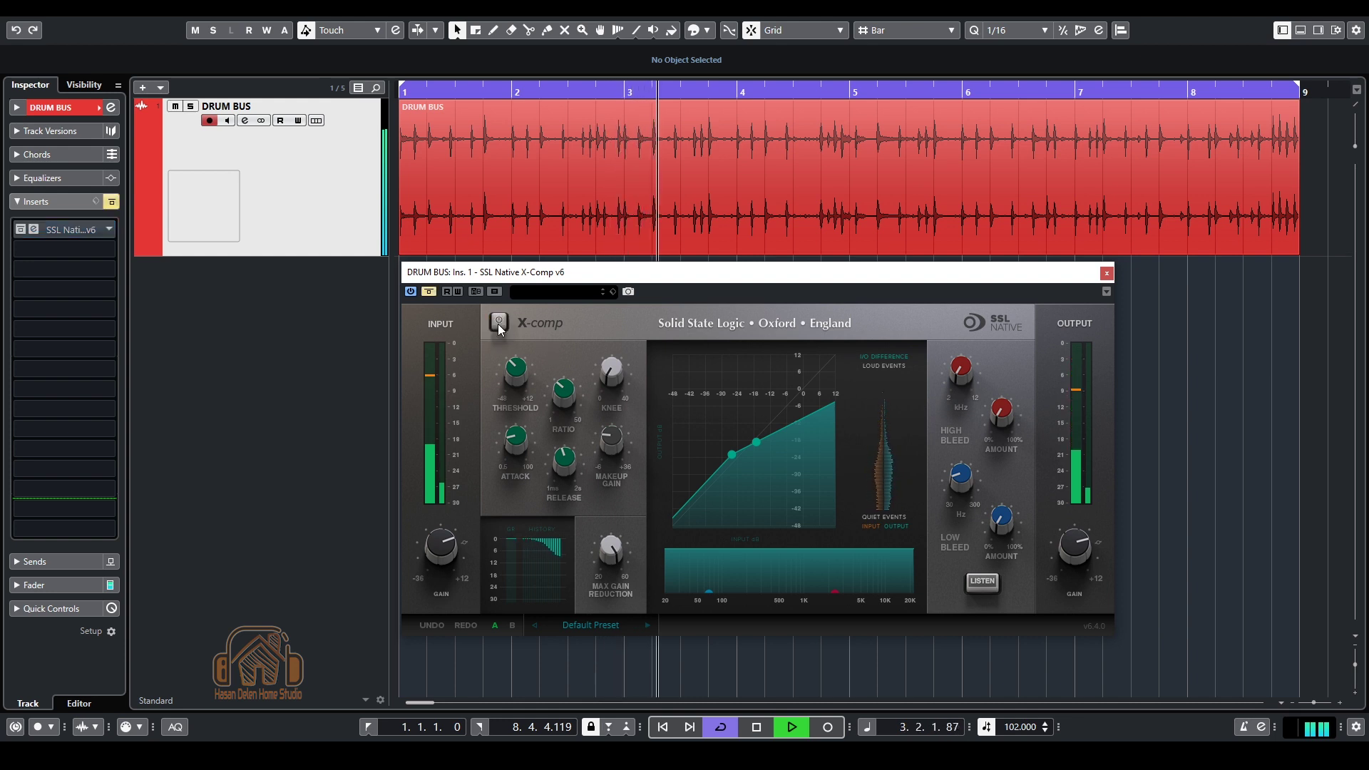
pyautogui.click(497, 324)
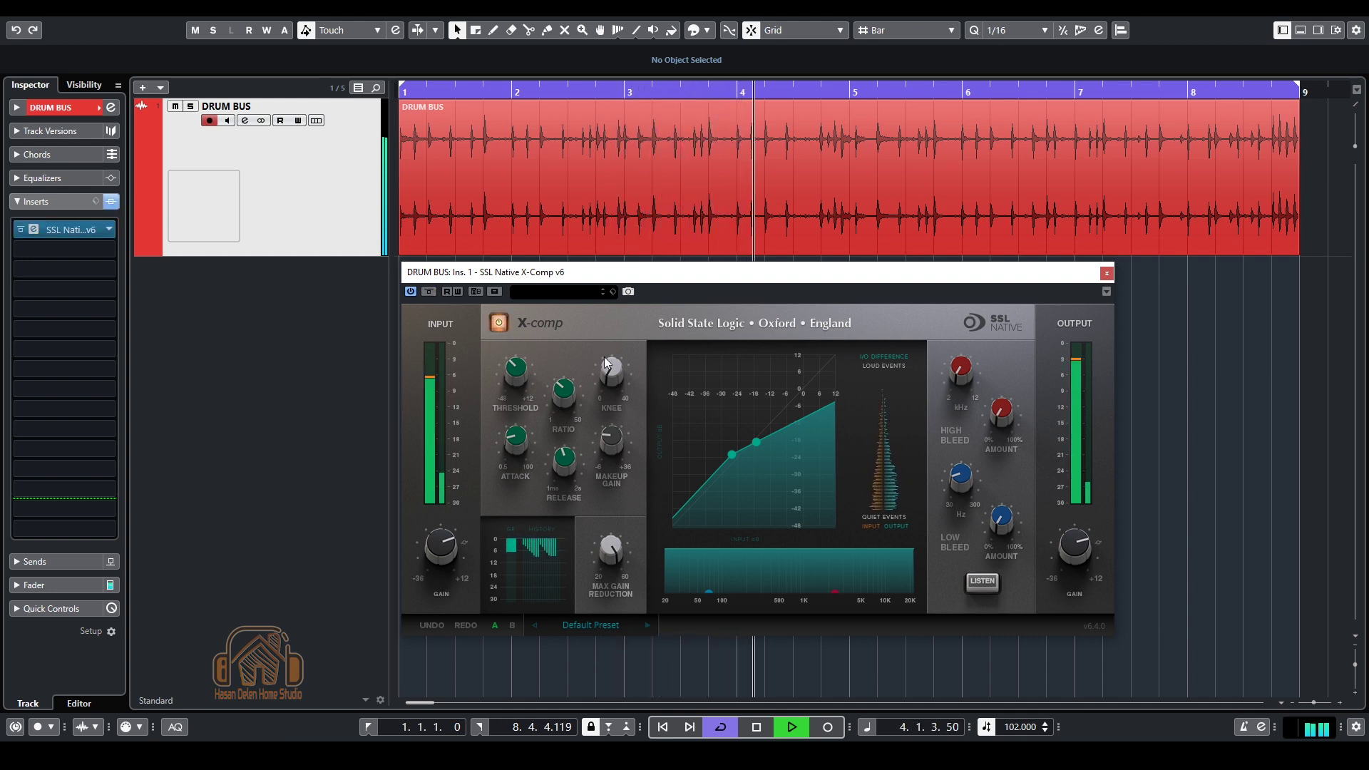
pyautogui.moveTo(516, 381); pyautogui.dragTo(519, 378)
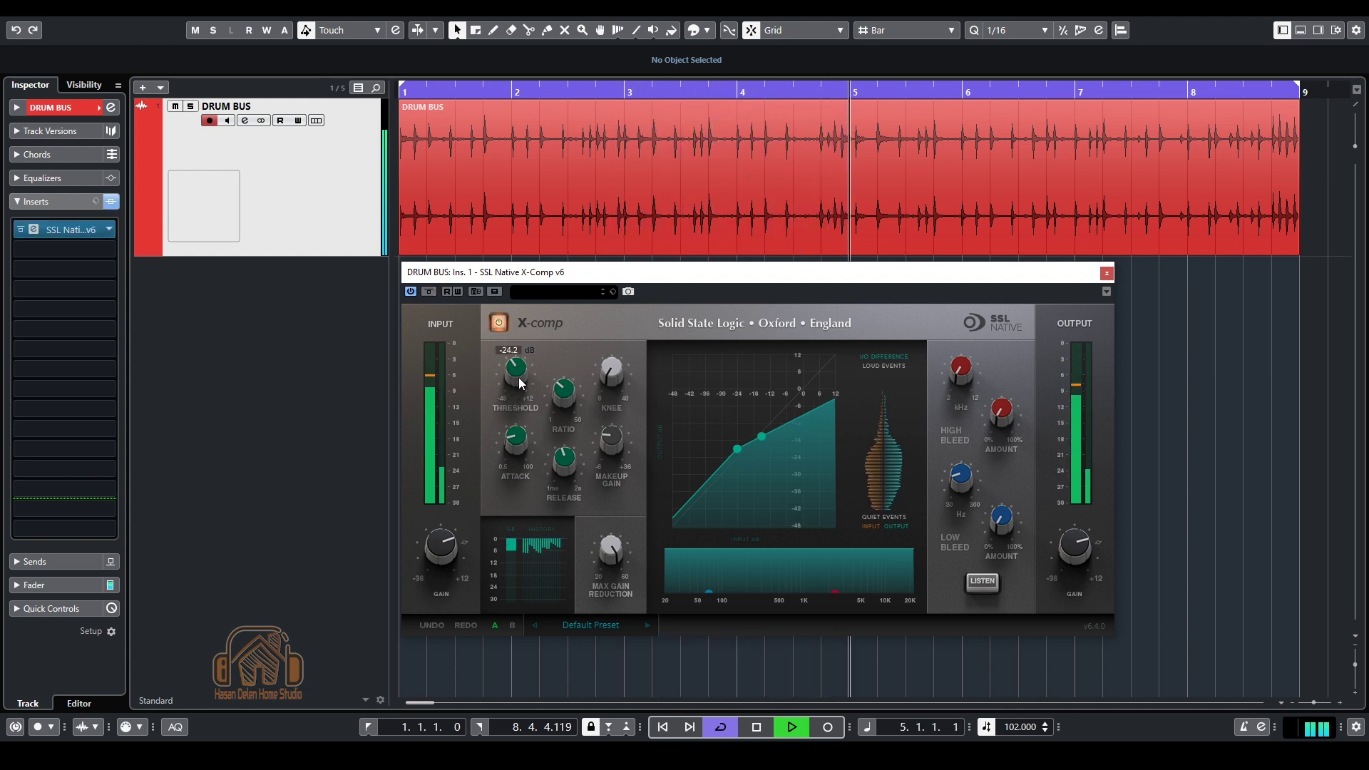
pyautogui.click(498, 323)
pyautogui.click(498, 323)
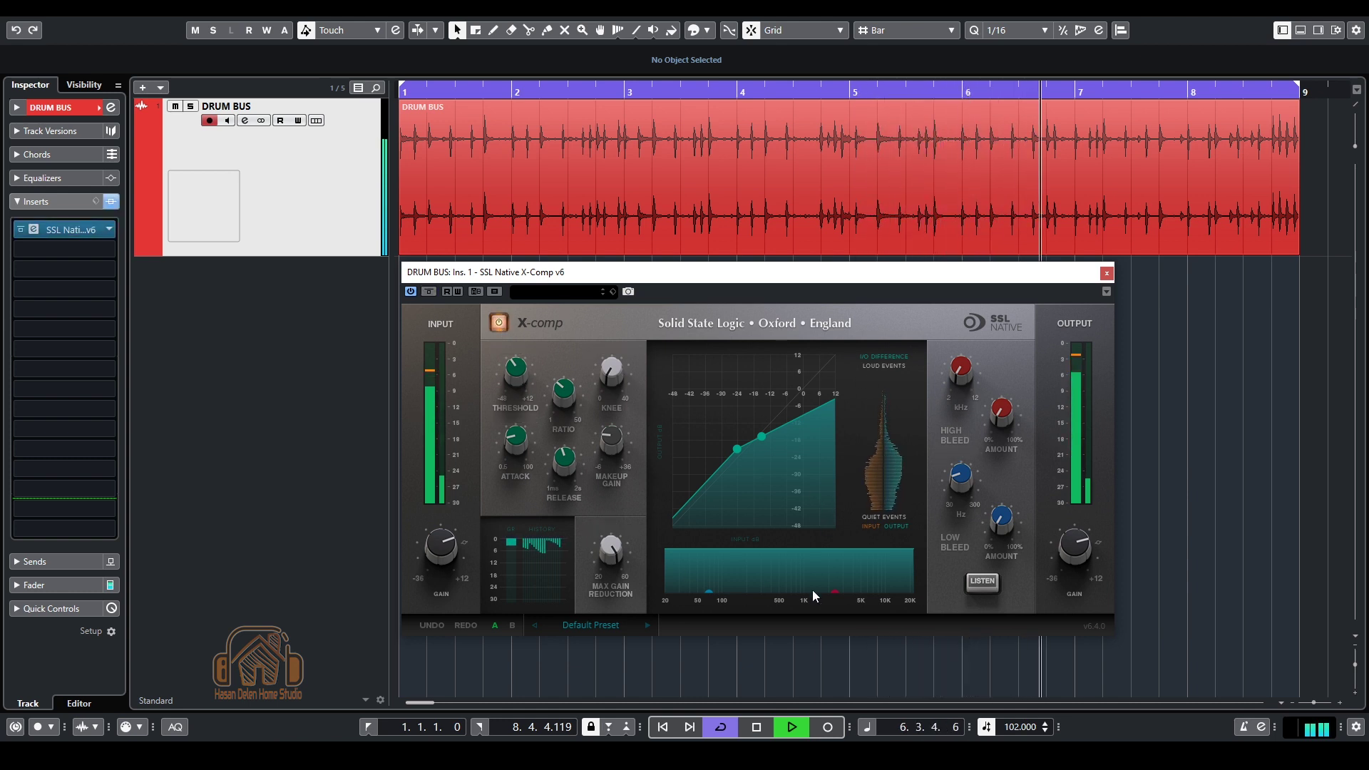
pyautogui.click(721, 726)
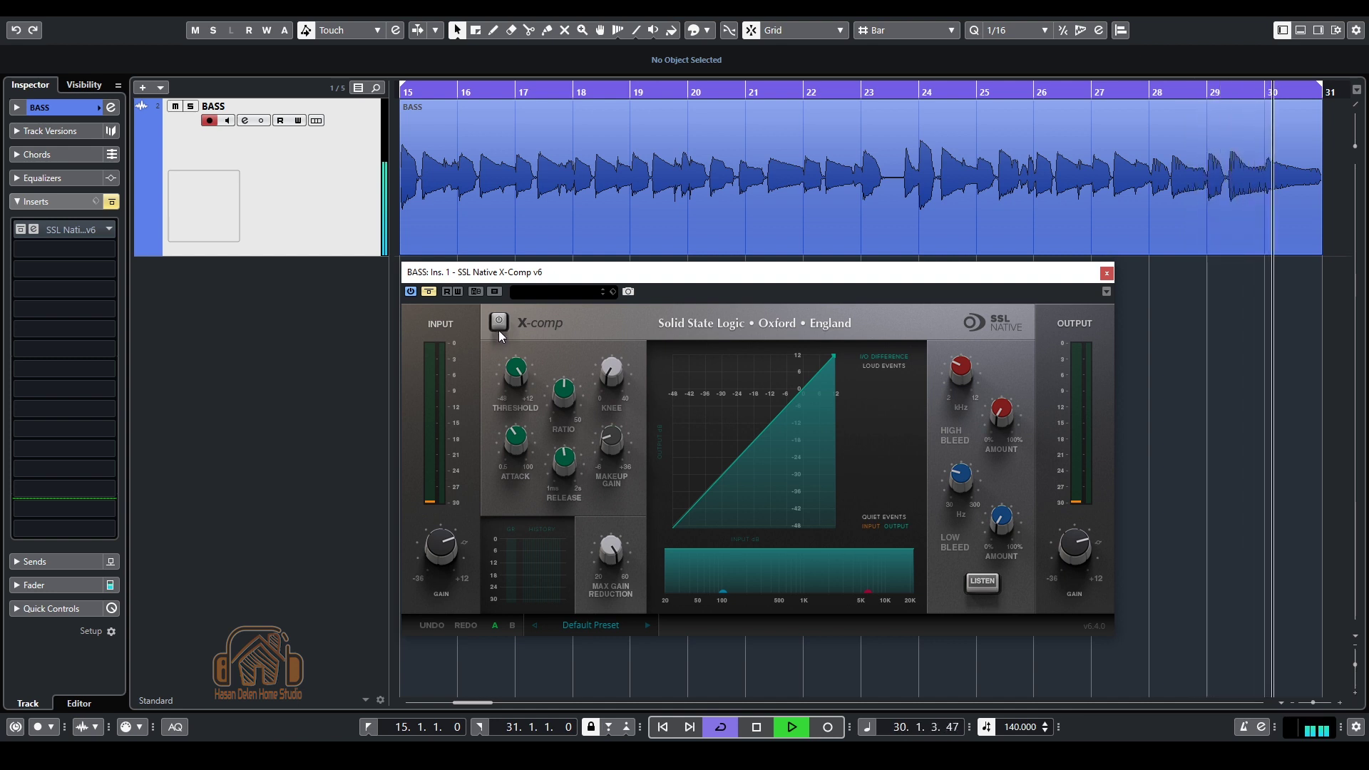
# Step: Engage the bass compressor, lower its threshold, shorten the release, and slow the attack to about 50 ms
pyautogui.click(502, 323)
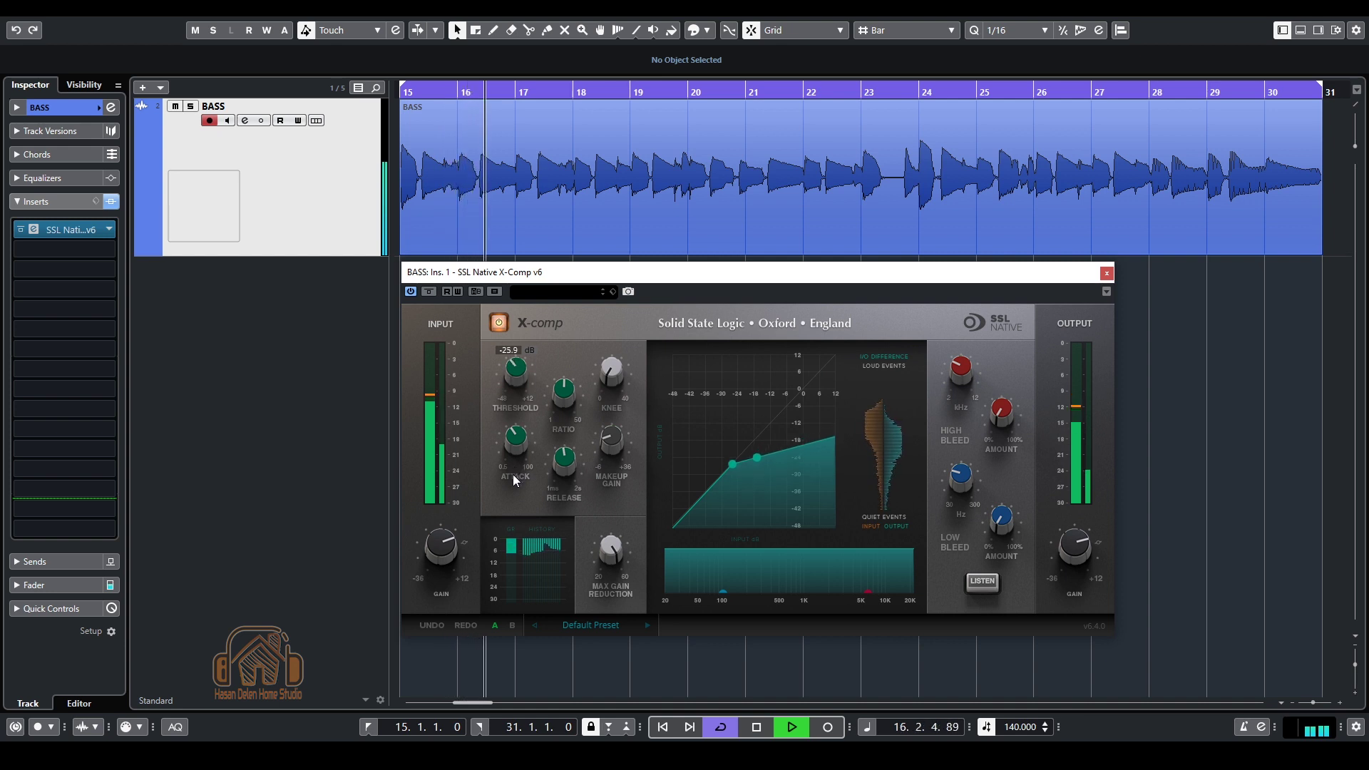
pyautogui.moveTo(566, 408); pyautogui.dragTo(512, 379)
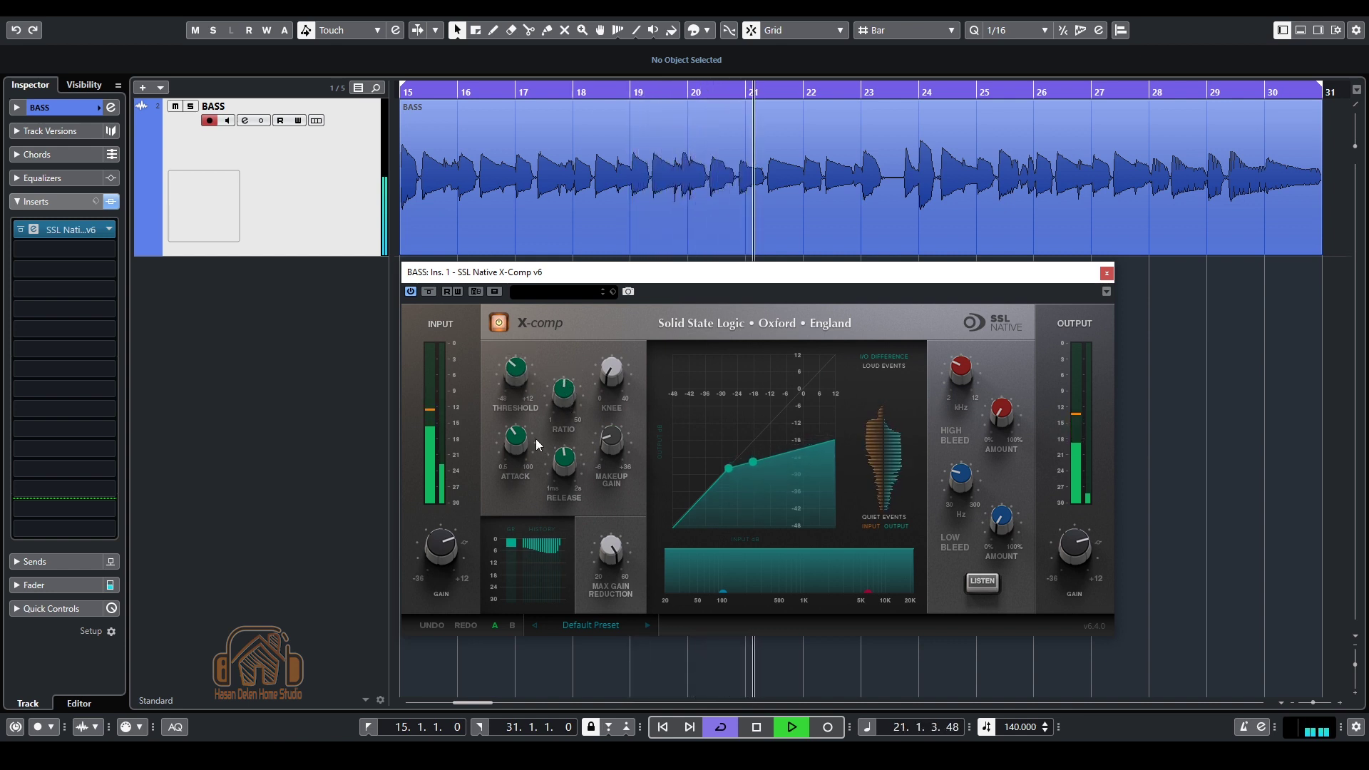
pyautogui.moveTo(554, 460)
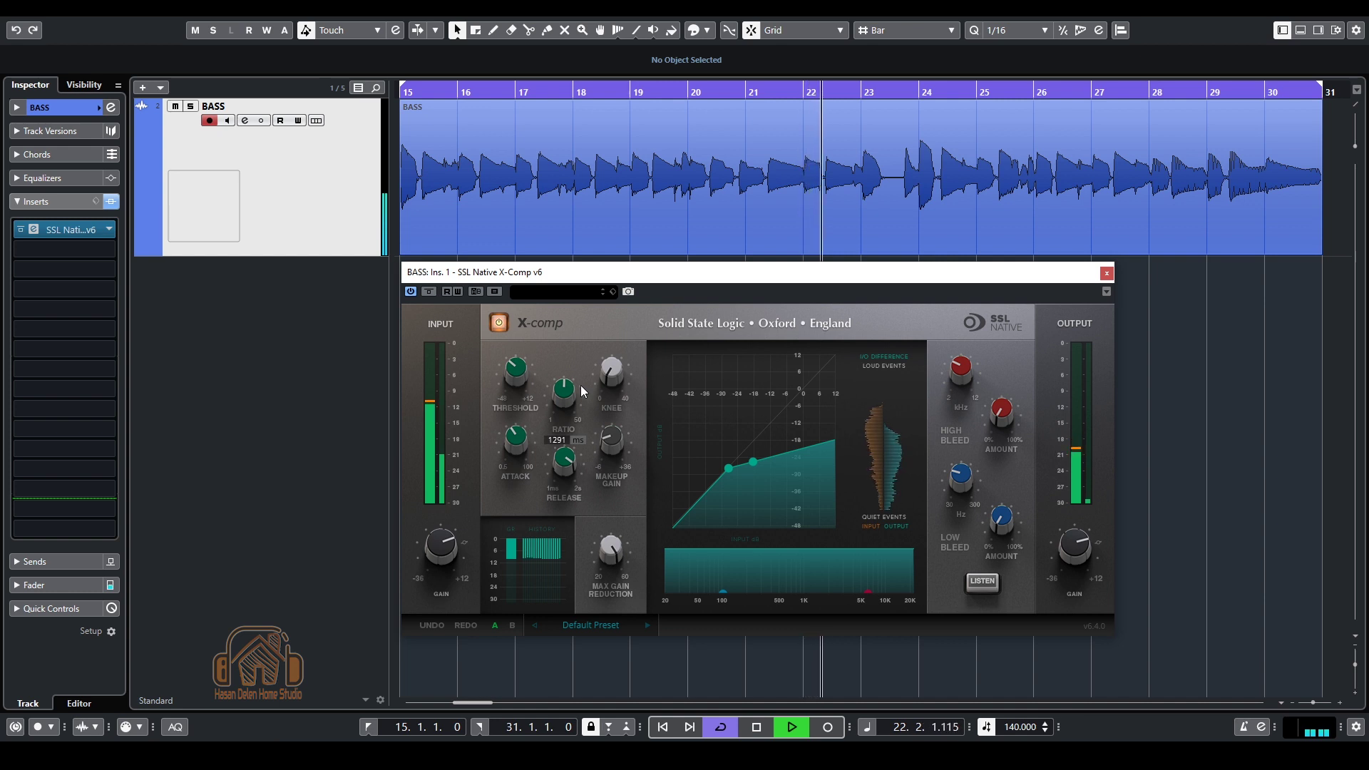
pyautogui.moveTo(583, 366); pyautogui.dragTo(536, 383)
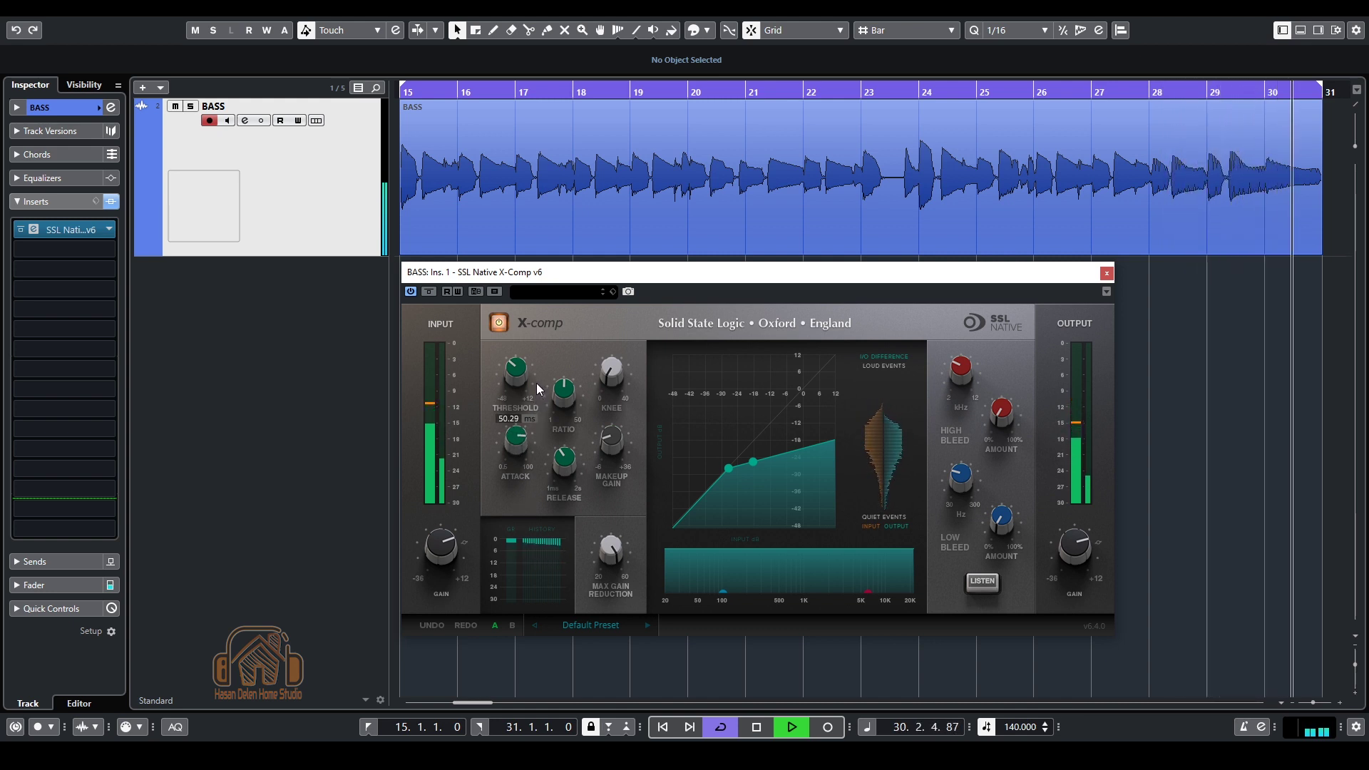
# Step: Raise the bass compressor's makeup gain to about 3.5 dB, switching in and out of bypass to match levels
pyautogui.click(499, 322)
pyautogui.moveTo(611, 439); pyautogui.dragTo(610, 434)
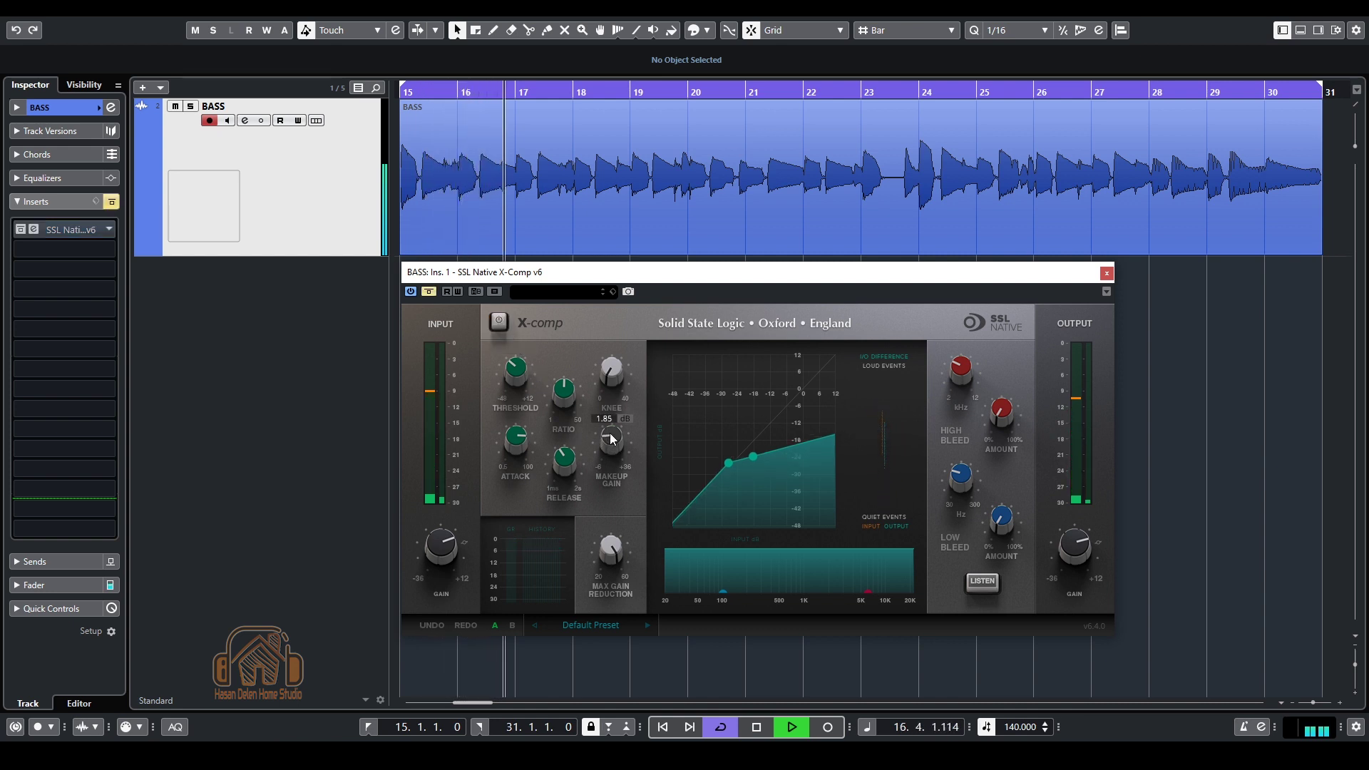
pyautogui.click(499, 323)
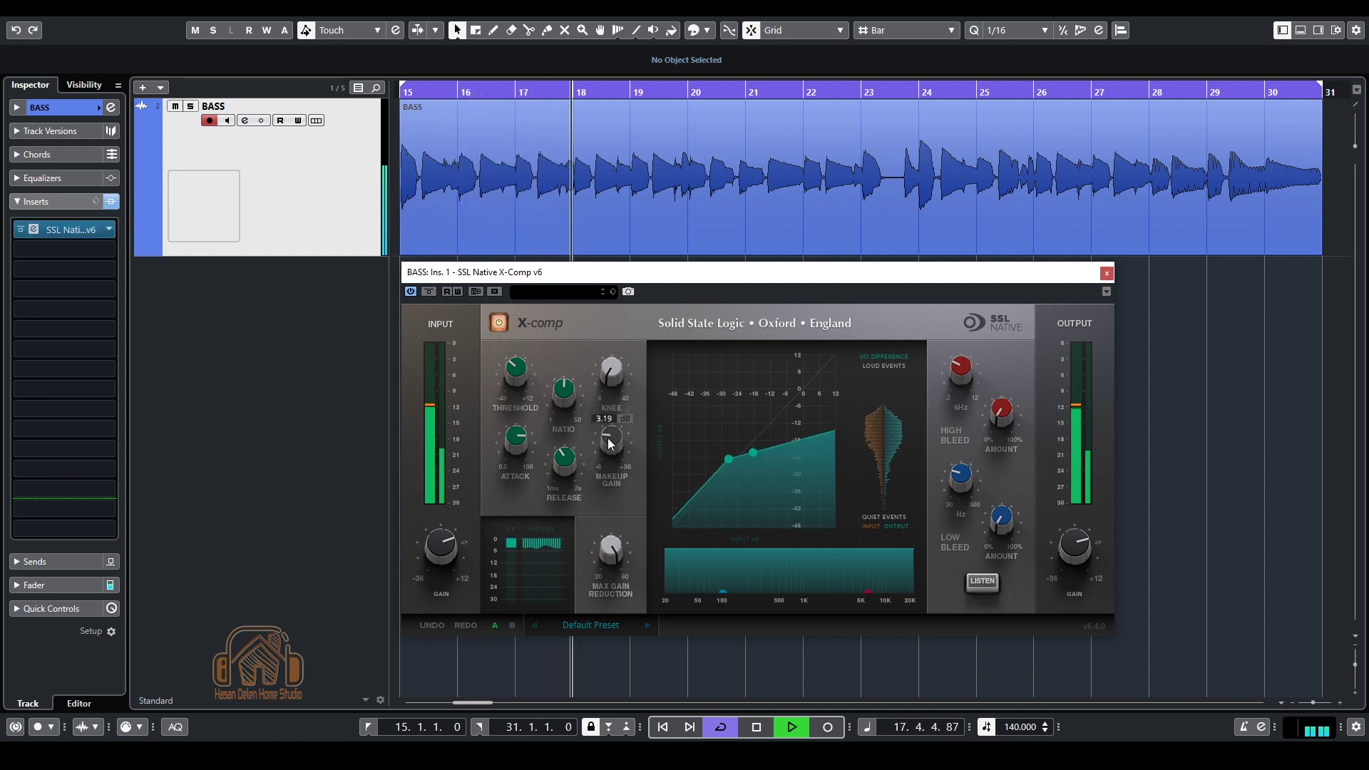
pyautogui.click(496, 323)
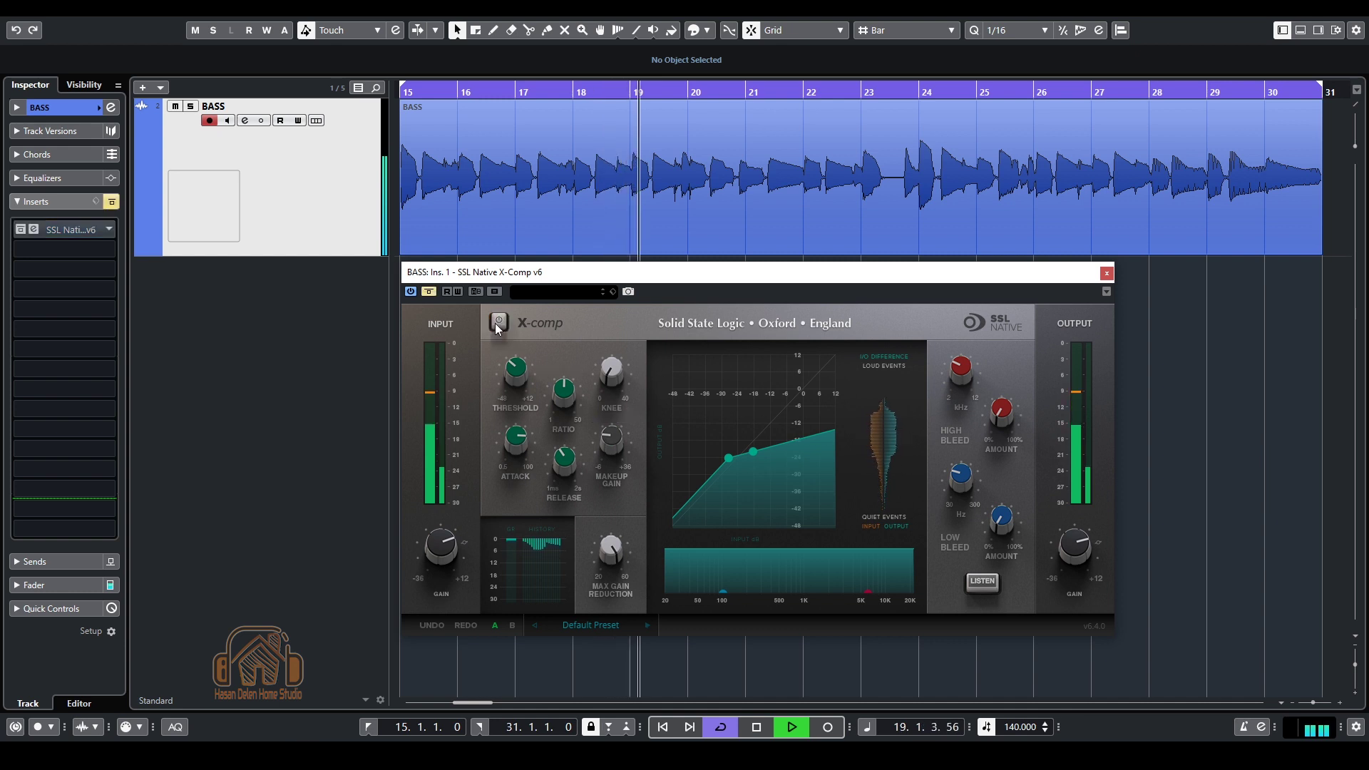
pyautogui.click(496, 323)
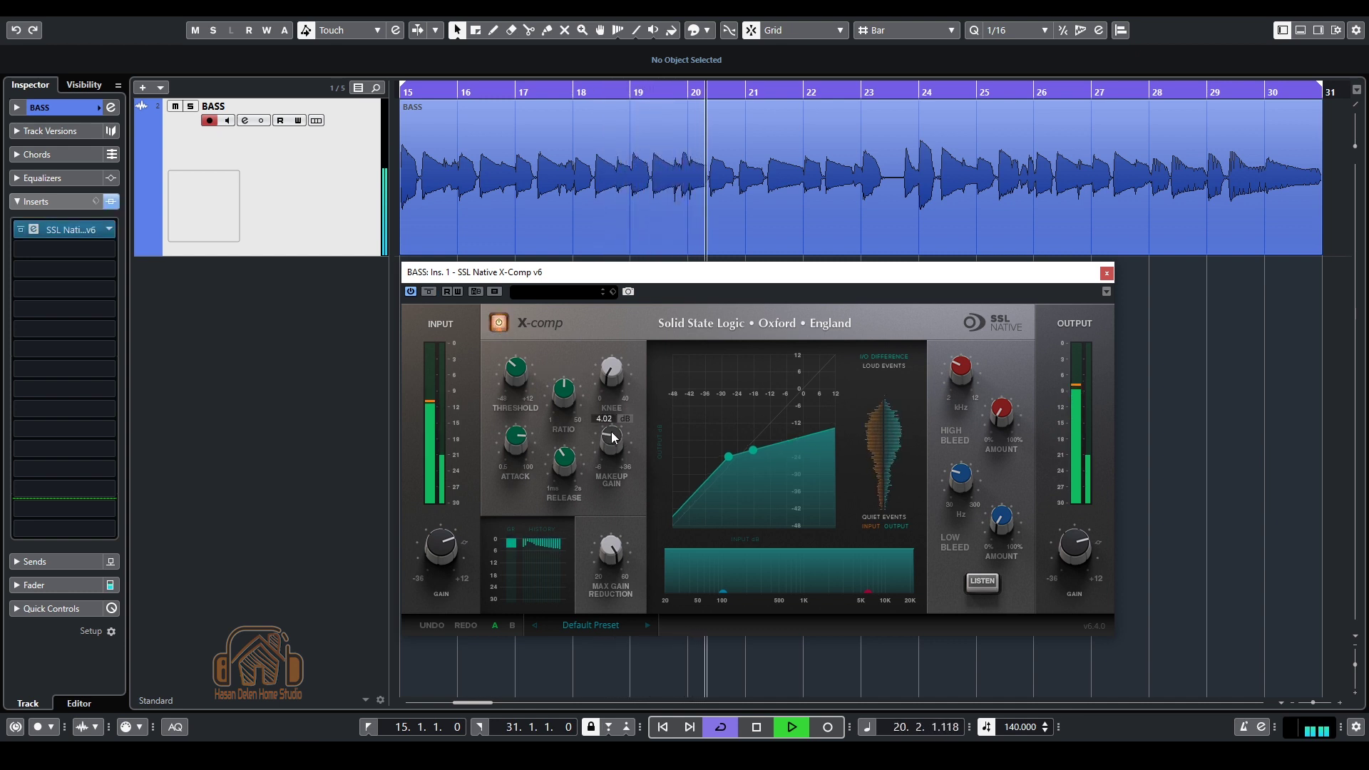
pyautogui.click(499, 322)
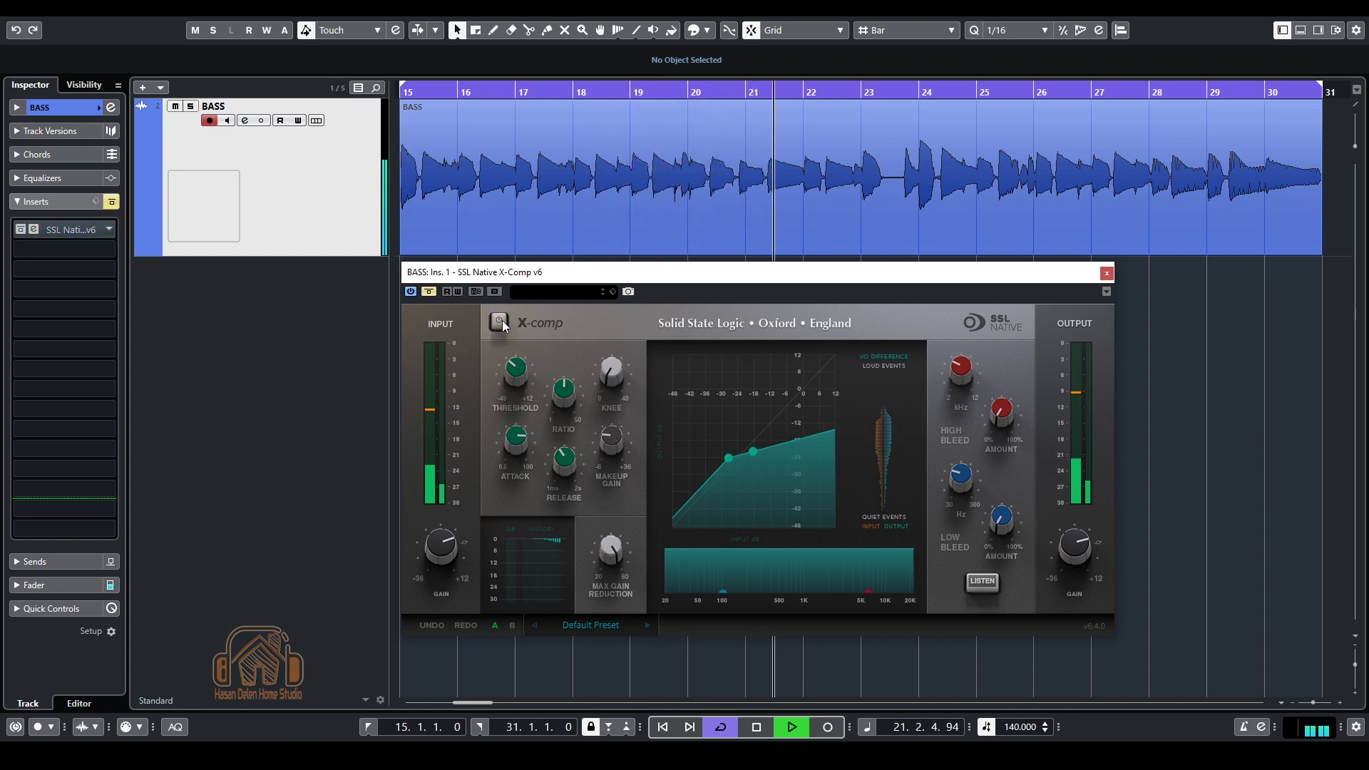
pyautogui.click(499, 323)
# Step: Audition the knee at 40 dB and the max gain reduction at 20 dB, restoring each to its previous setting
pyautogui.click(658, 189)
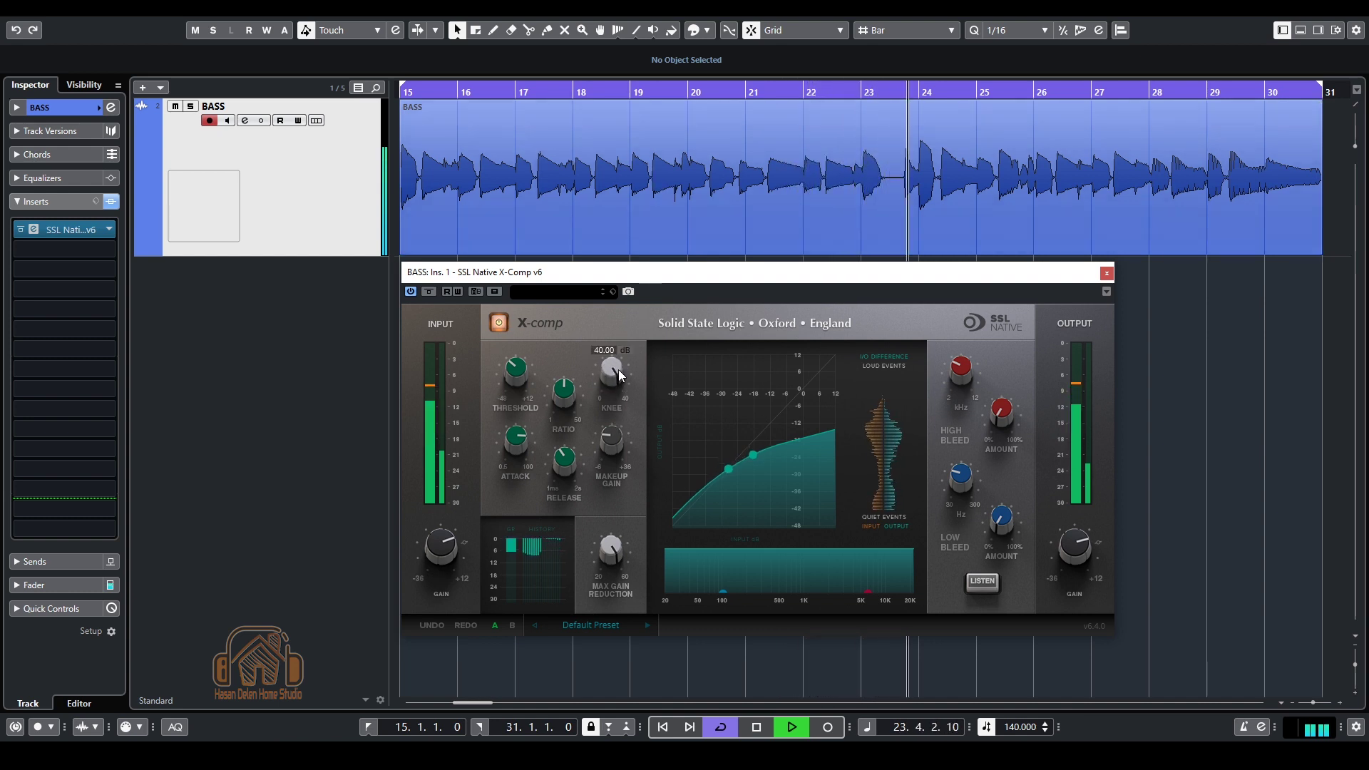
pyautogui.moveTo(618, 376); pyautogui.dragTo(610, 444)
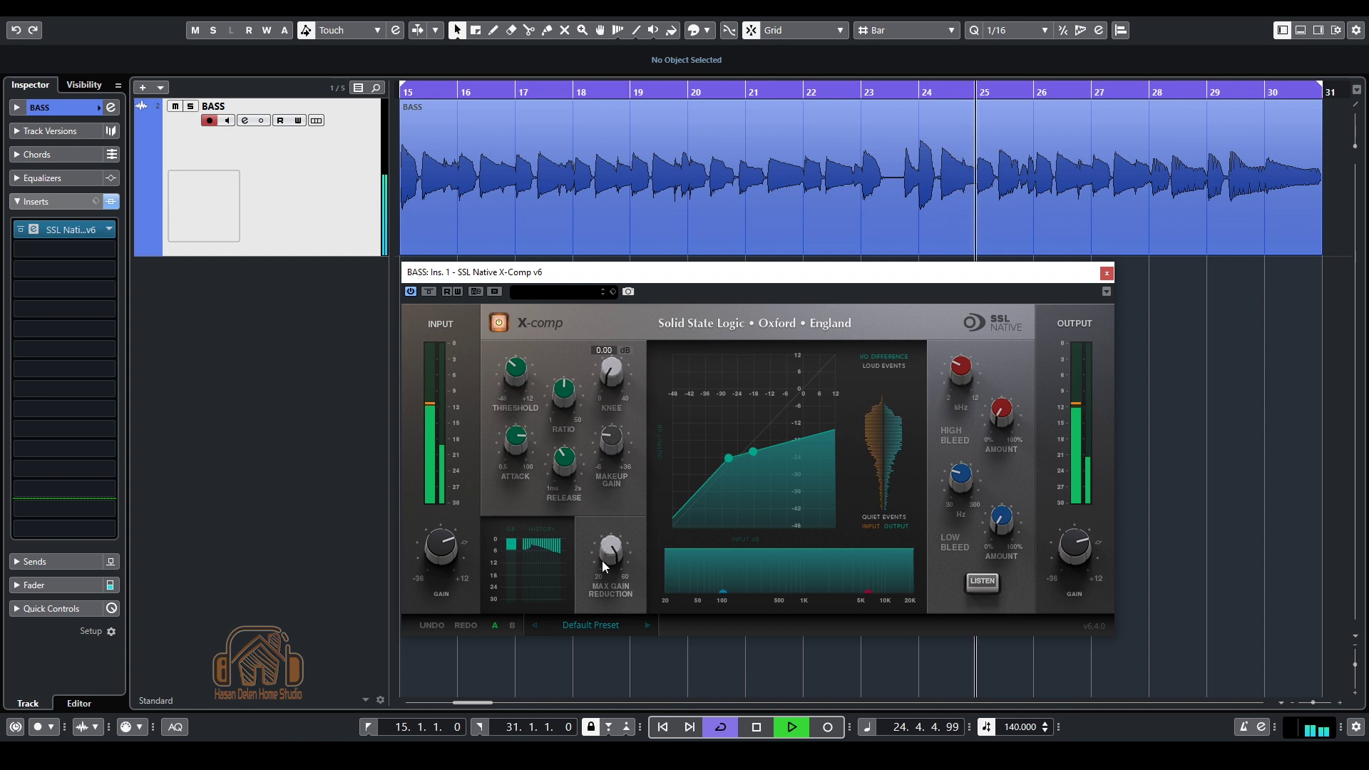
pyautogui.click(500, 324)
pyautogui.click(501, 324)
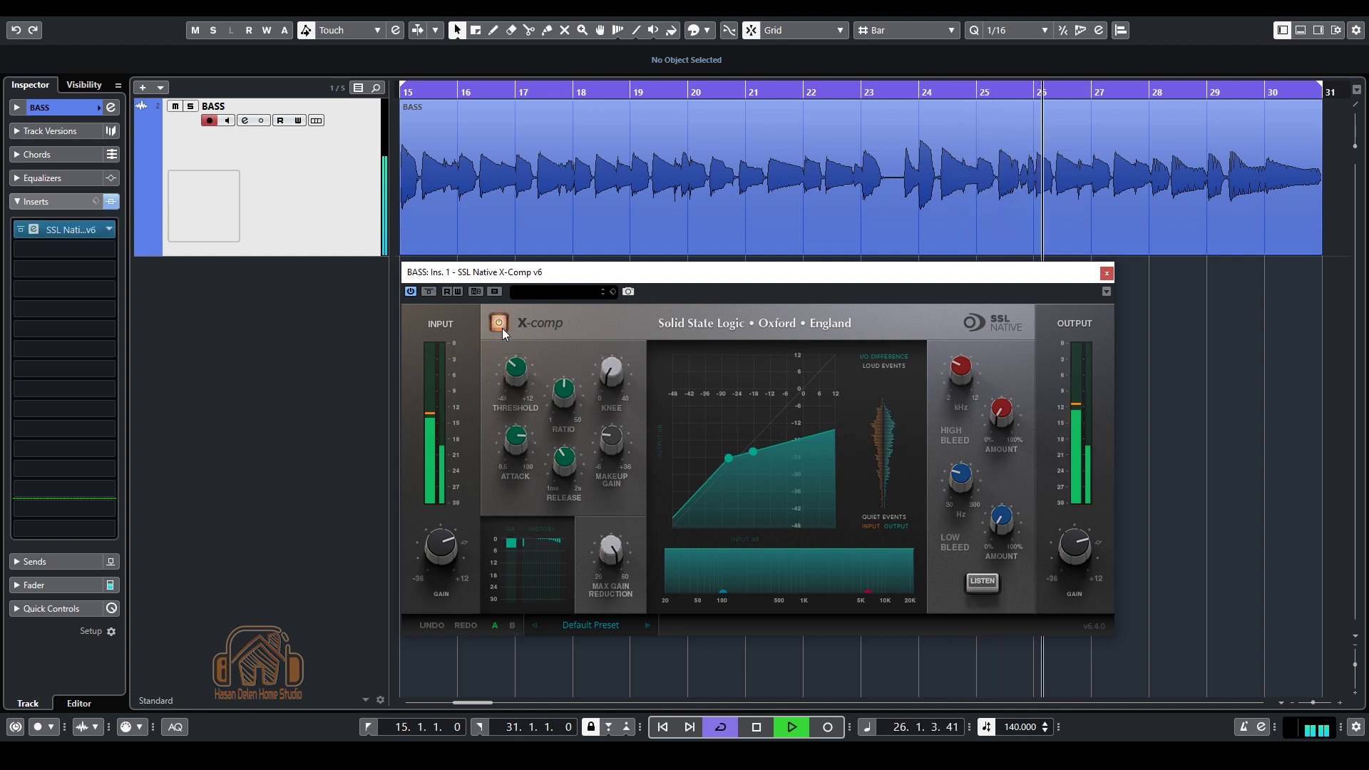
pyautogui.moveTo(598, 649); pyautogui.dragTo(598, 749)
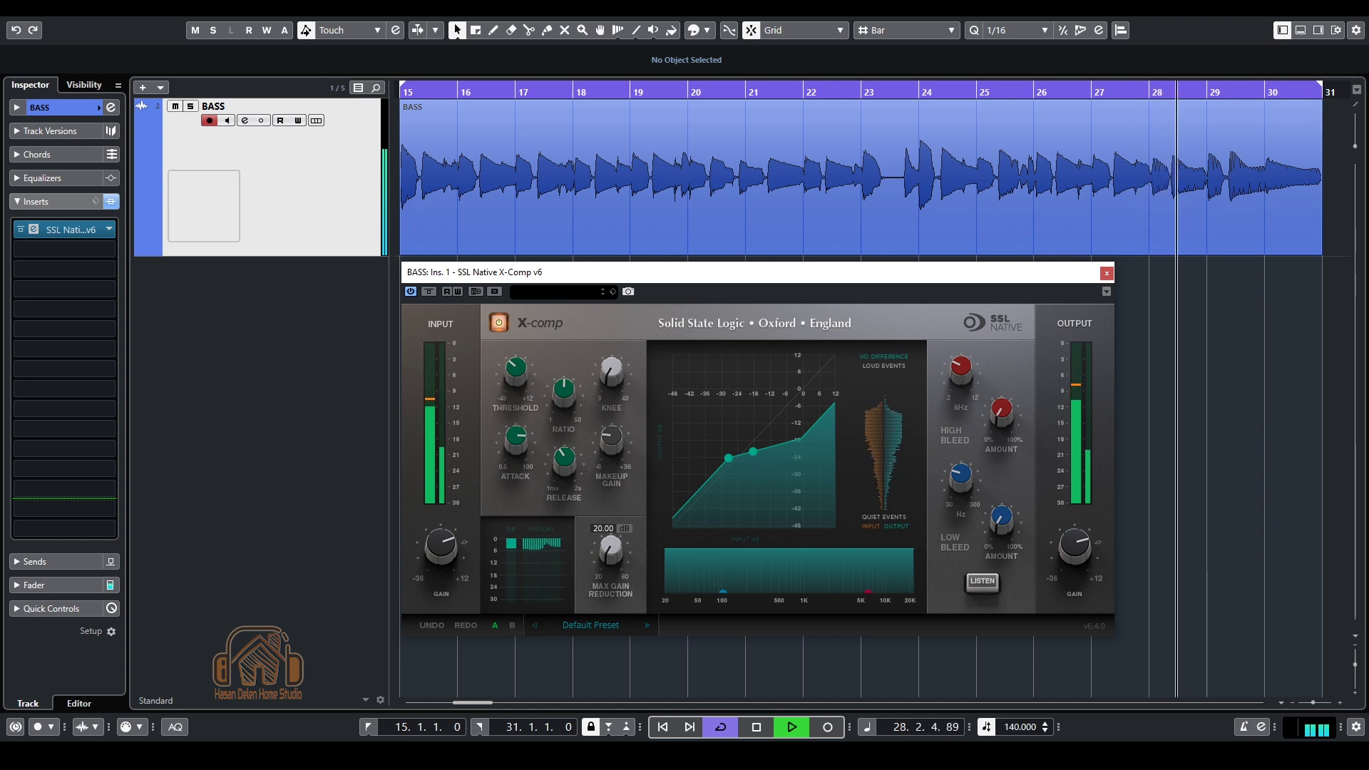
pyautogui.moveTo(598, 749); pyautogui.dragTo(605, 508)
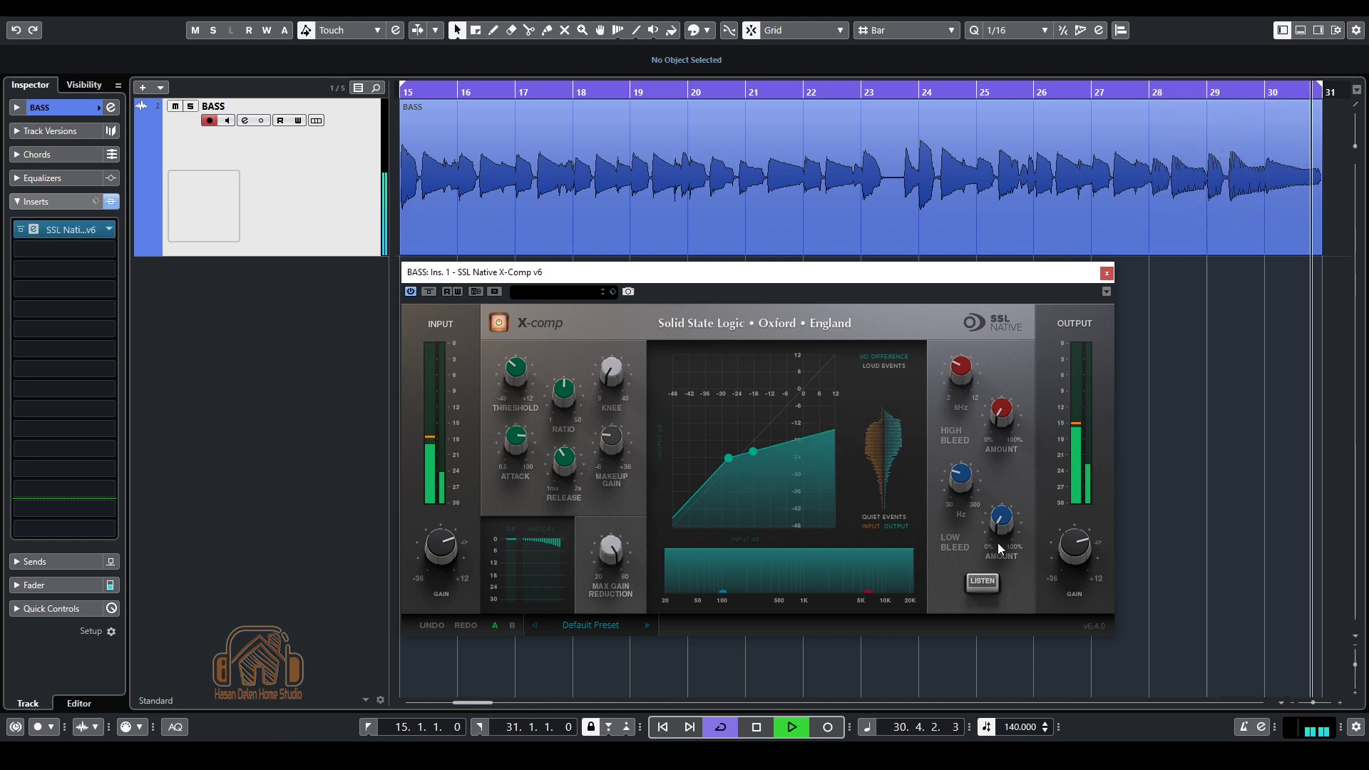
# Step: Raise the bass's low bleed amount to 100% and sweep its frequency in listen mode, settling slightly under 100 Hz
pyautogui.moveTo(999, 530); pyautogui.dragTo(1019, 382)
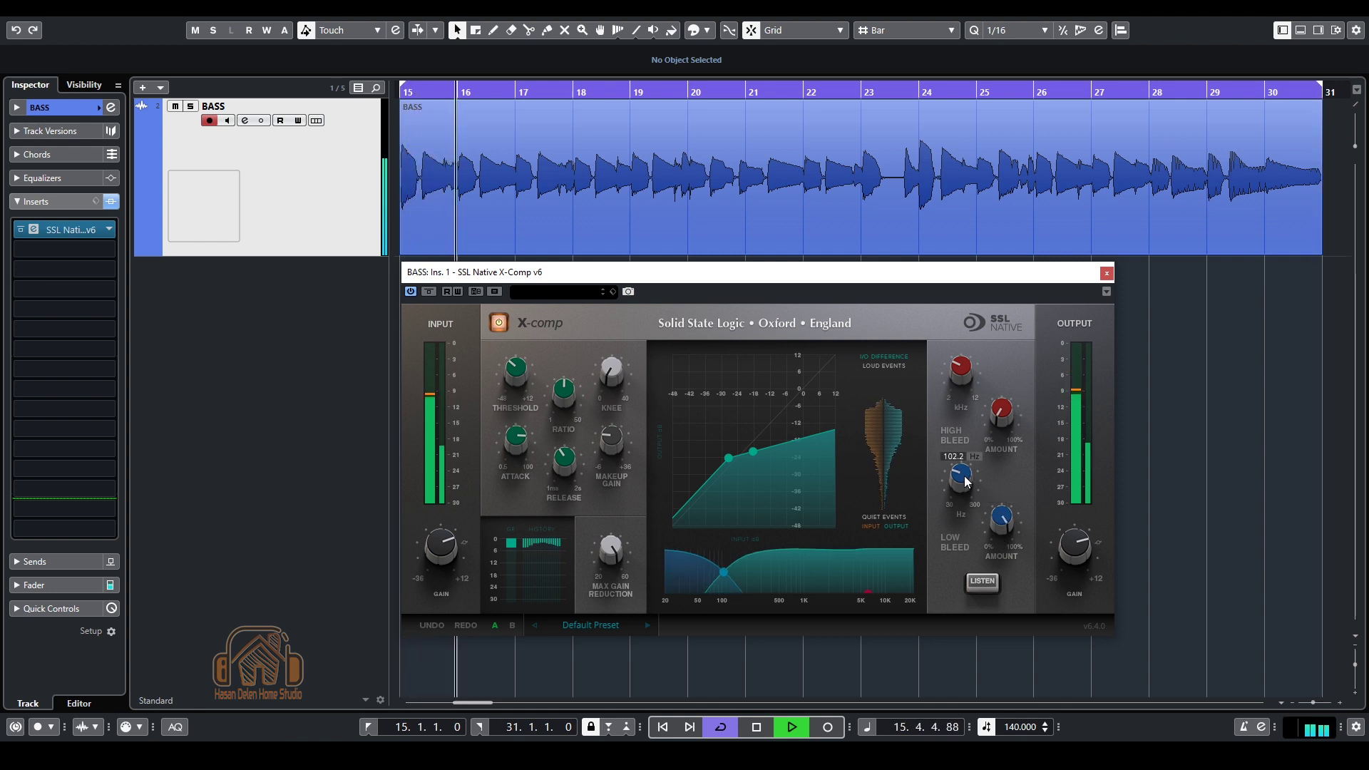
pyautogui.moveTo(967, 483); pyautogui.dragTo(981, 344)
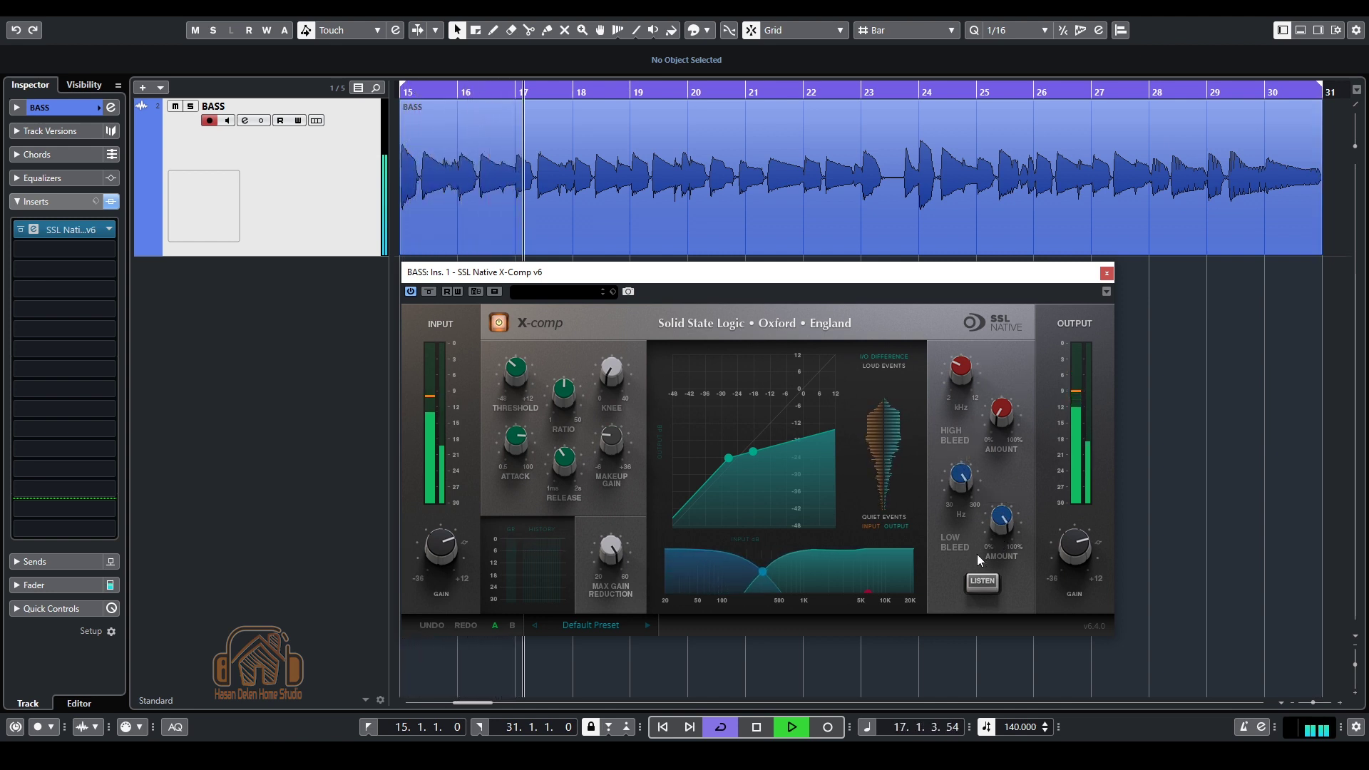
pyautogui.click(981, 581)
pyautogui.moveTo(960, 472); pyautogui.dragTo(935, 580)
pyautogui.click(981, 583)
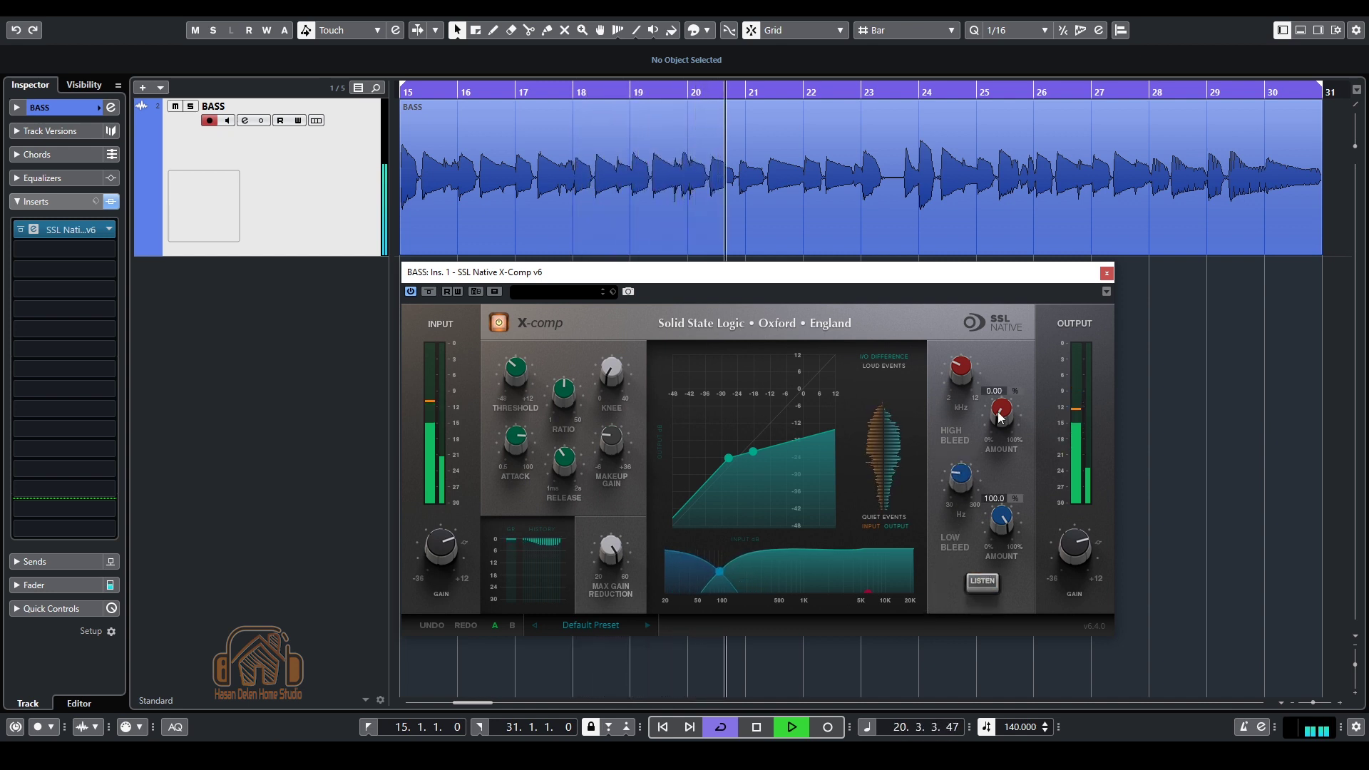
# Step: Raise the bass's high bleed amount to 100% and lower its frequency to 2 kHz, auditioning it in listen mode
pyautogui.moveTo(999, 402); pyautogui.dragTo(1002, 289)
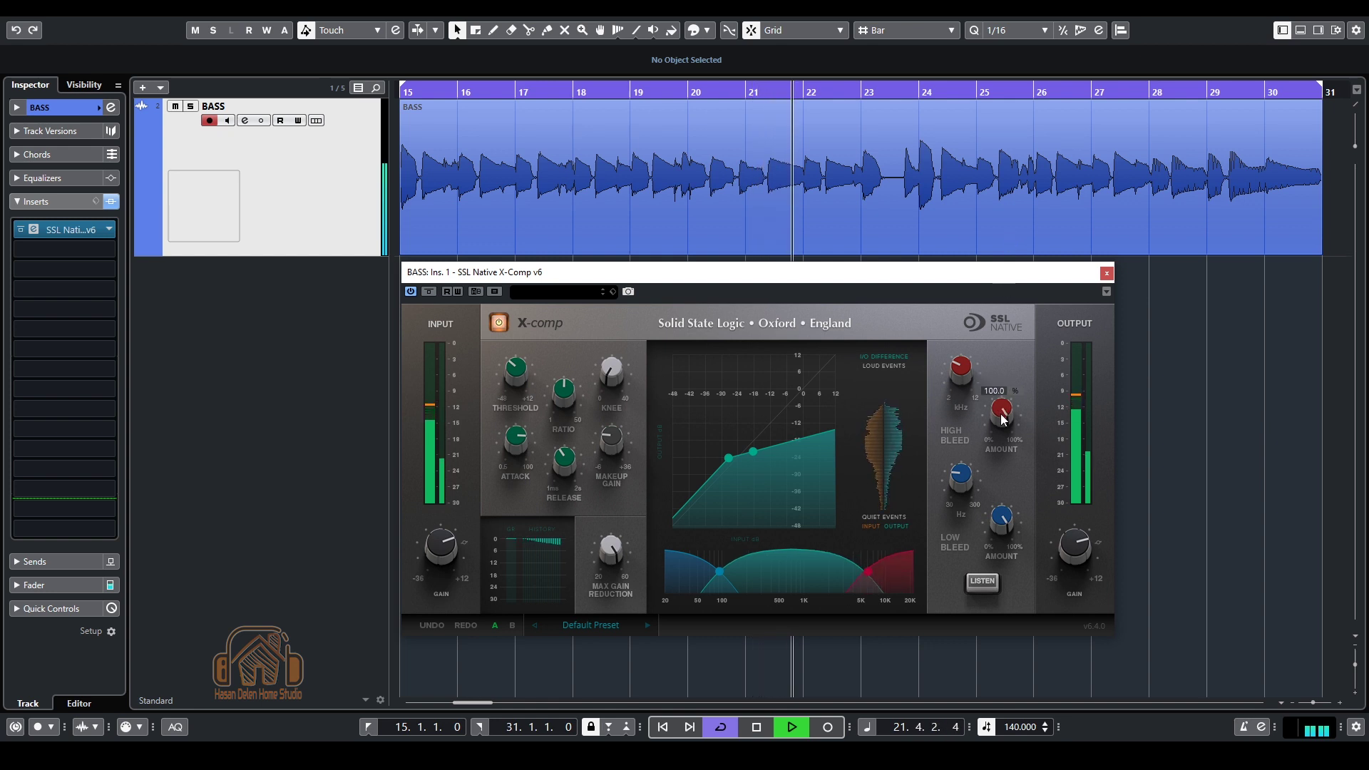
pyautogui.moveTo(965, 363); pyautogui.dragTo(977, 540)
pyautogui.click(982, 582)
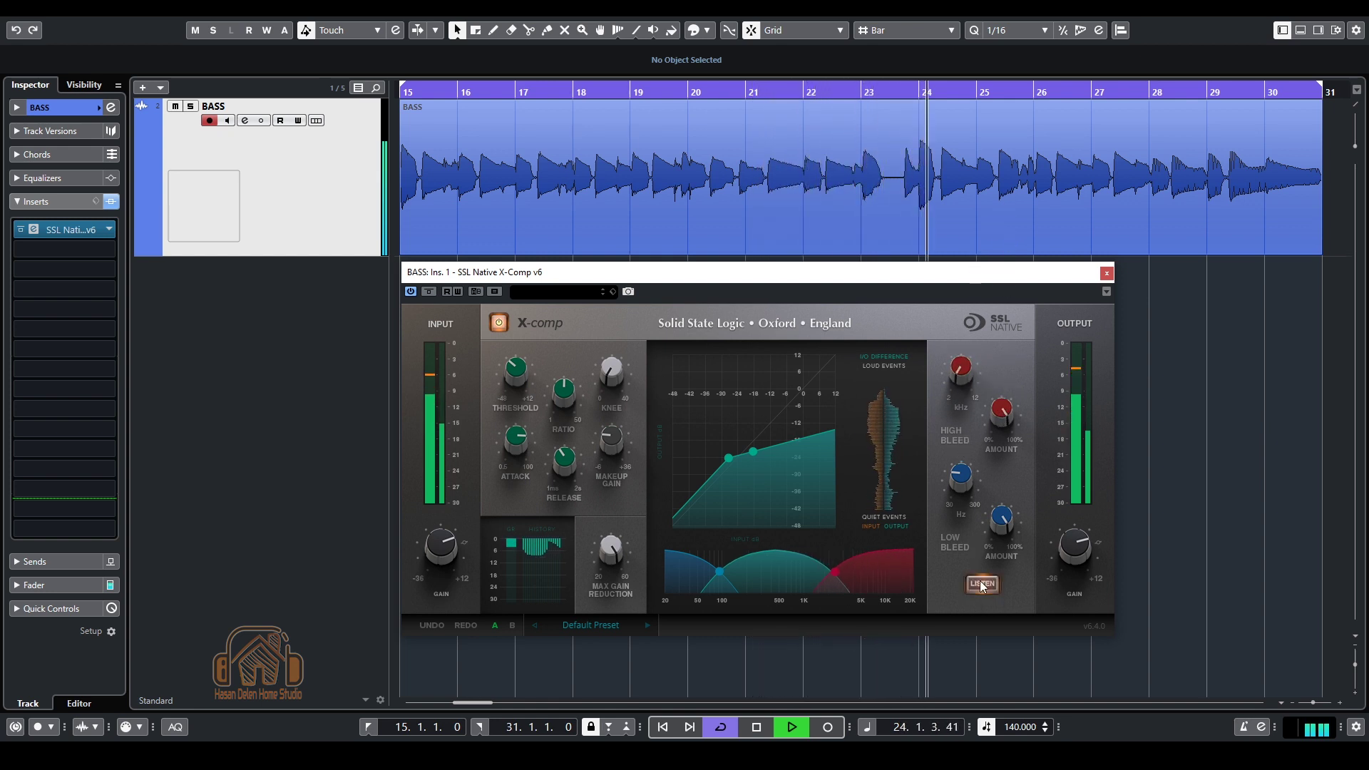
pyautogui.moveTo(965, 370); pyautogui.dragTo(983, 399)
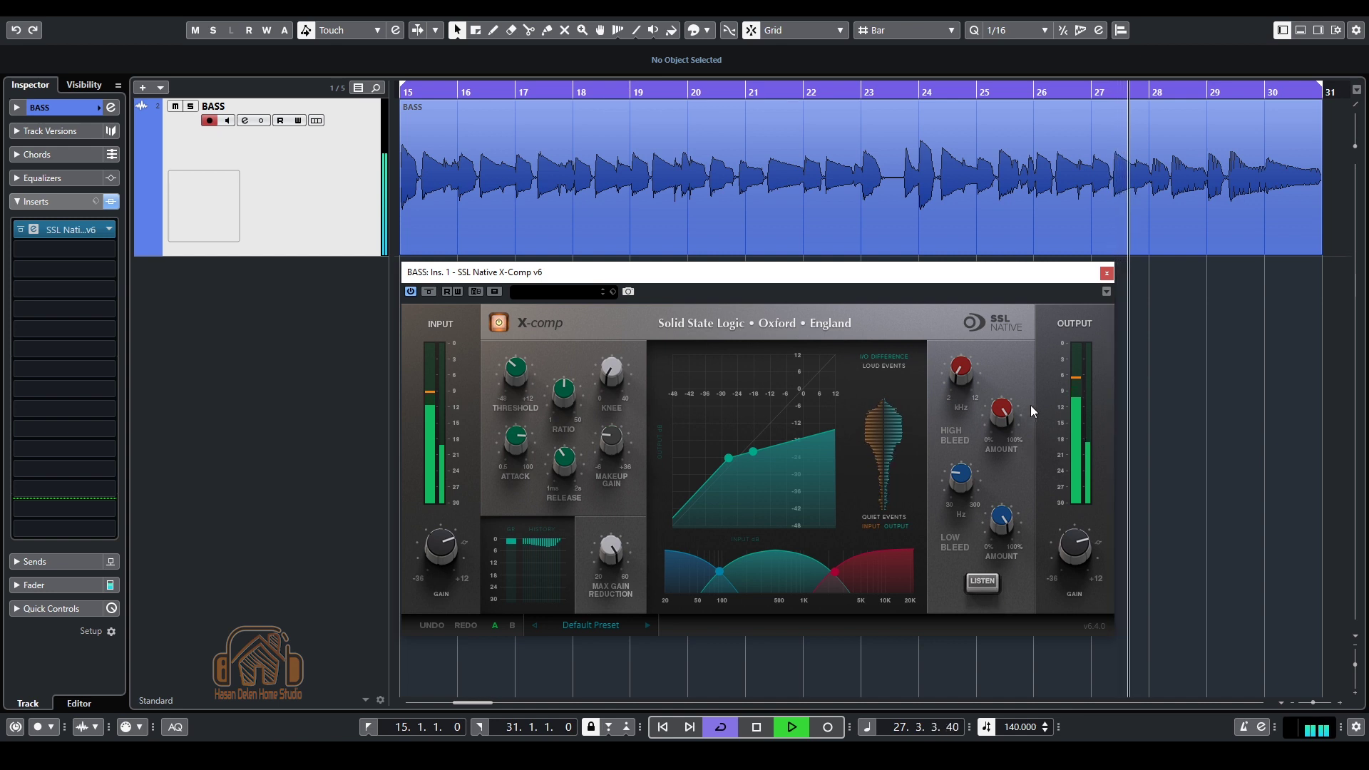
# Step: Reset the high and low bleed amounts to 0% and compare the compressed bass against bypass
pyautogui.moveTo(1007, 406)
pyautogui.moveTo(1005, 408); pyautogui.dragTo(1007, 412)
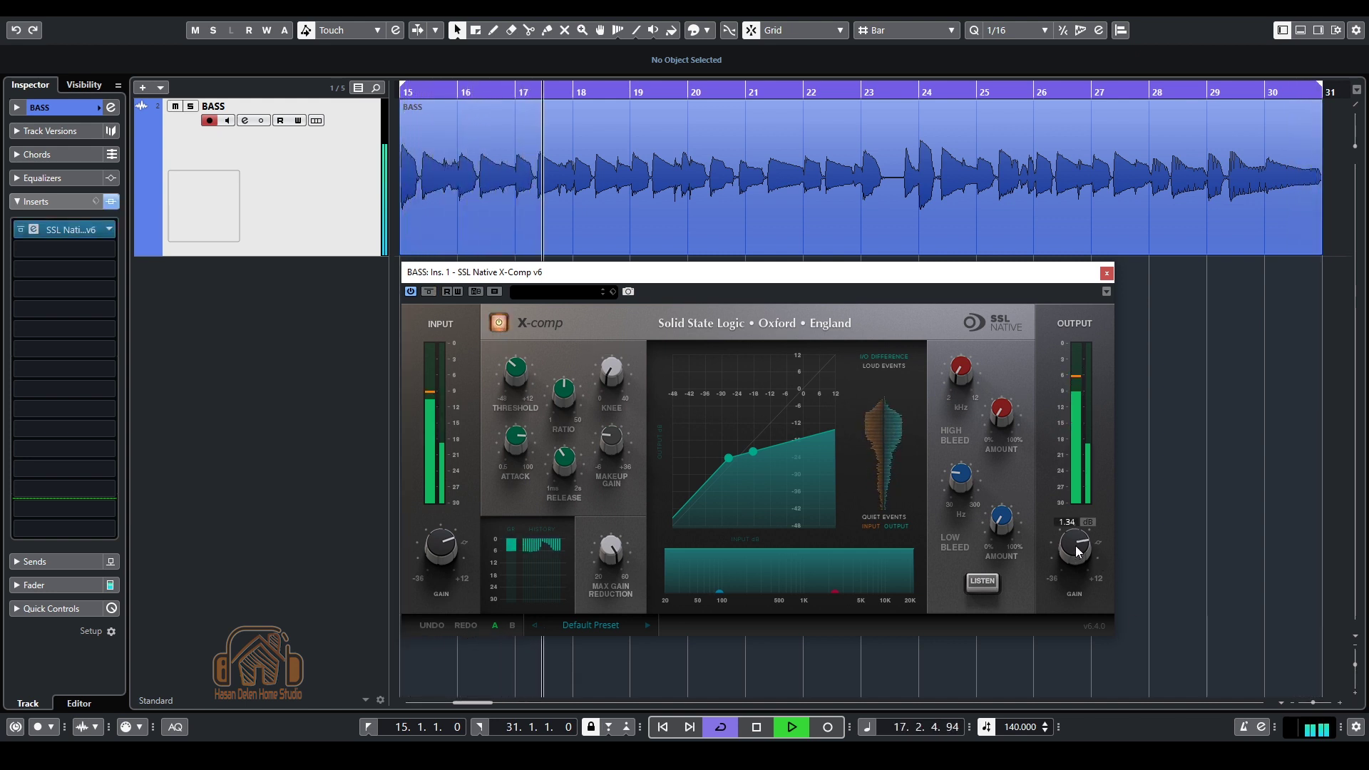
pyautogui.click(500, 322)
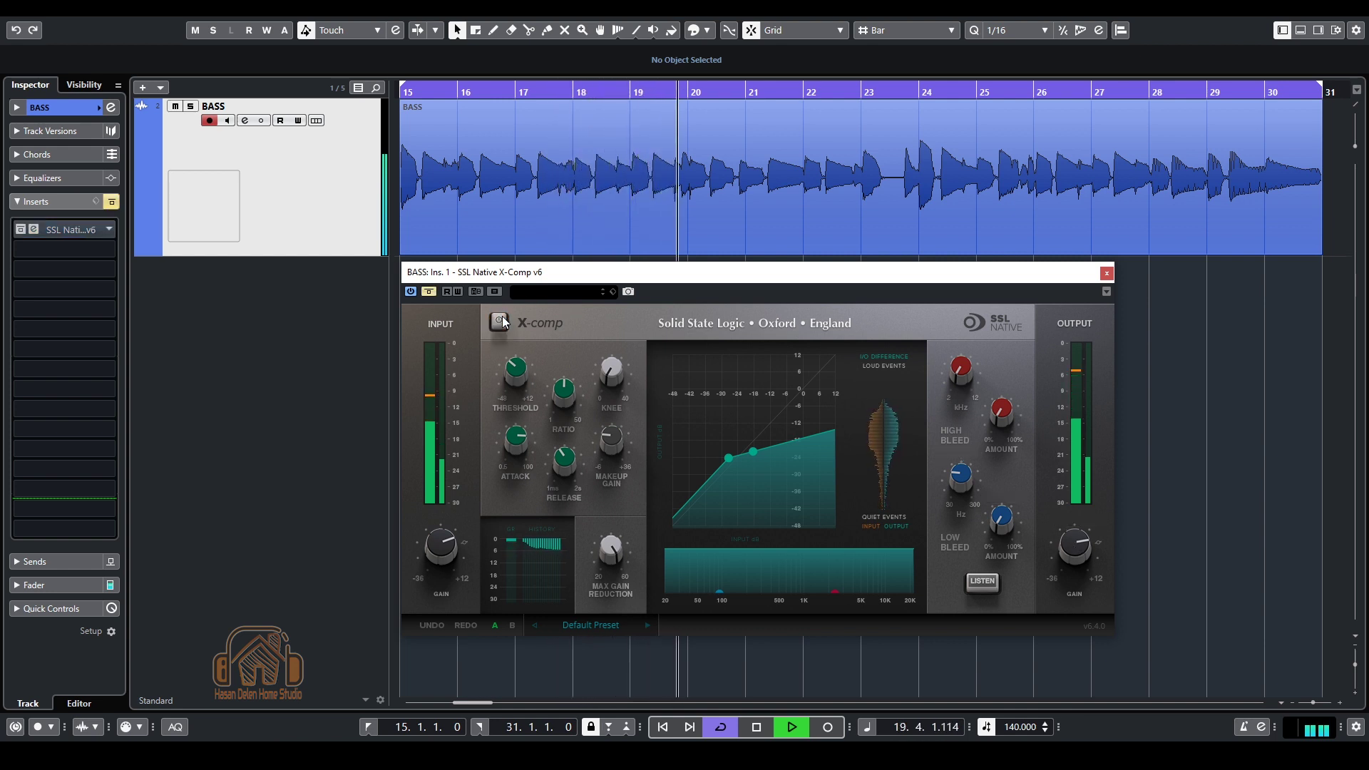
pyautogui.click(501, 322)
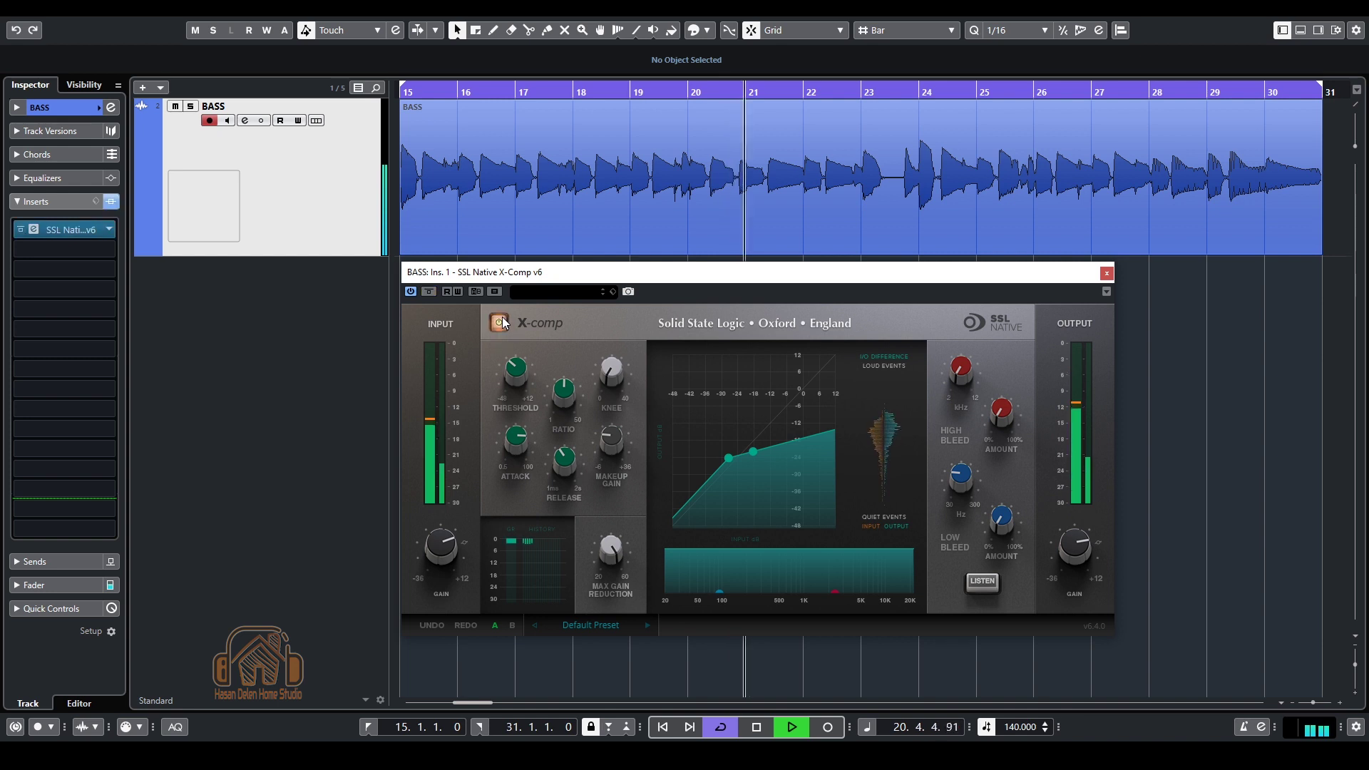
# Step: Fine-tune the bass compressor's release and output gain while comparing against bypass, and turn off loop playback
pyautogui.moveTo(565, 468)
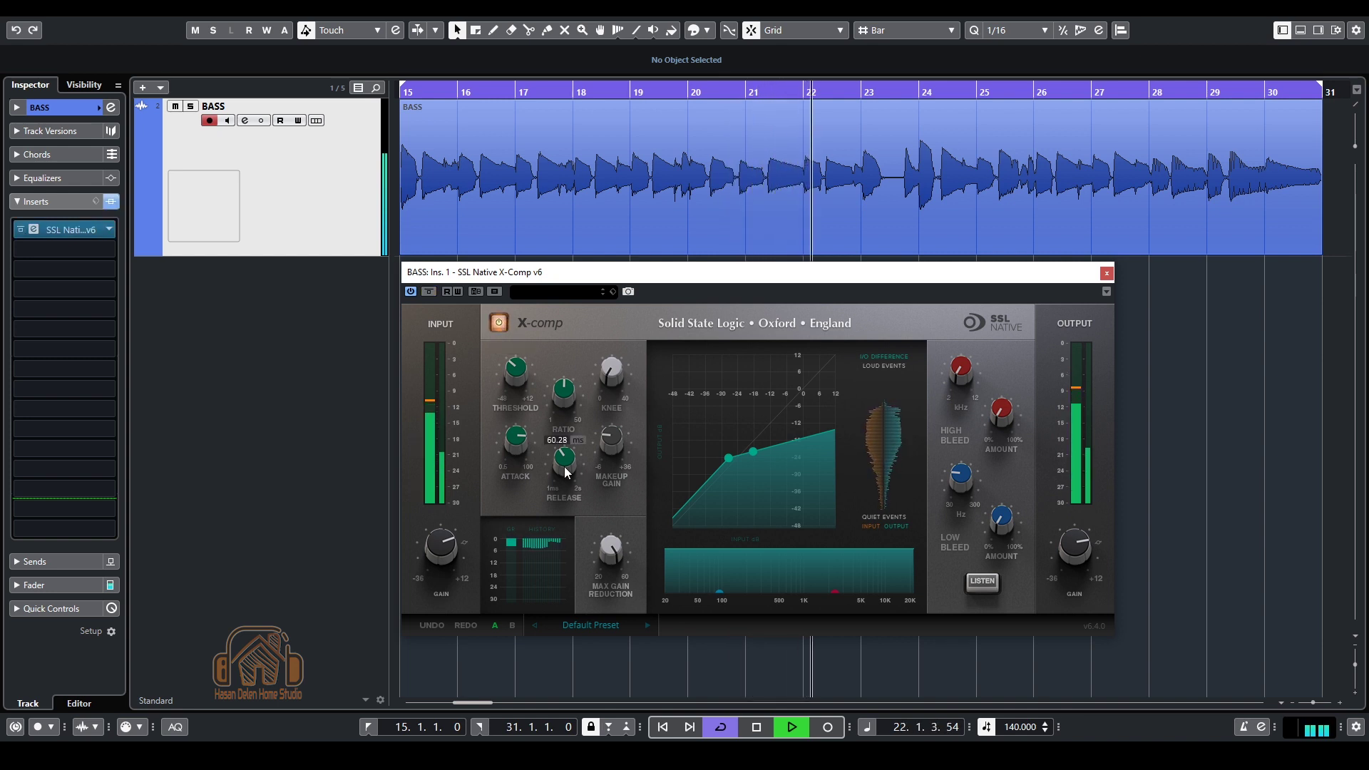
pyautogui.click(500, 323)
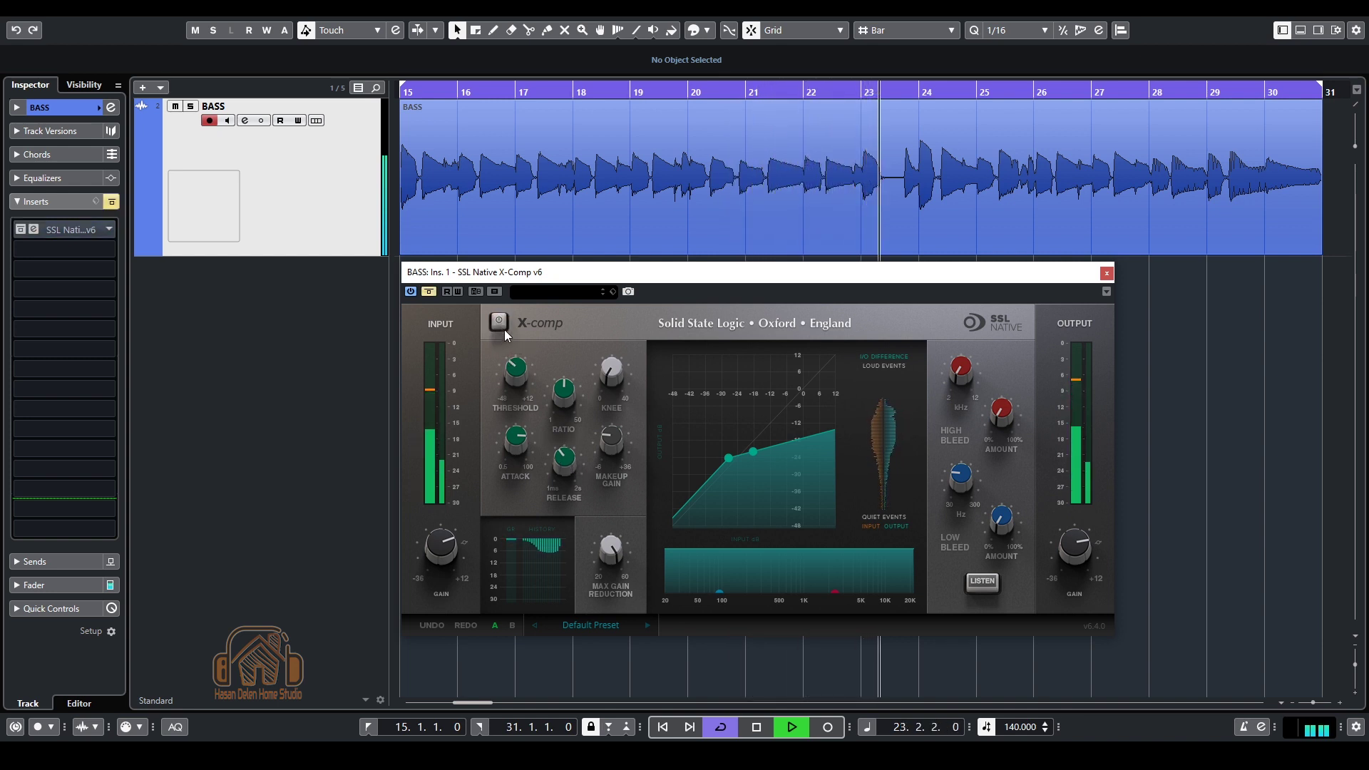
pyautogui.click(500, 322)
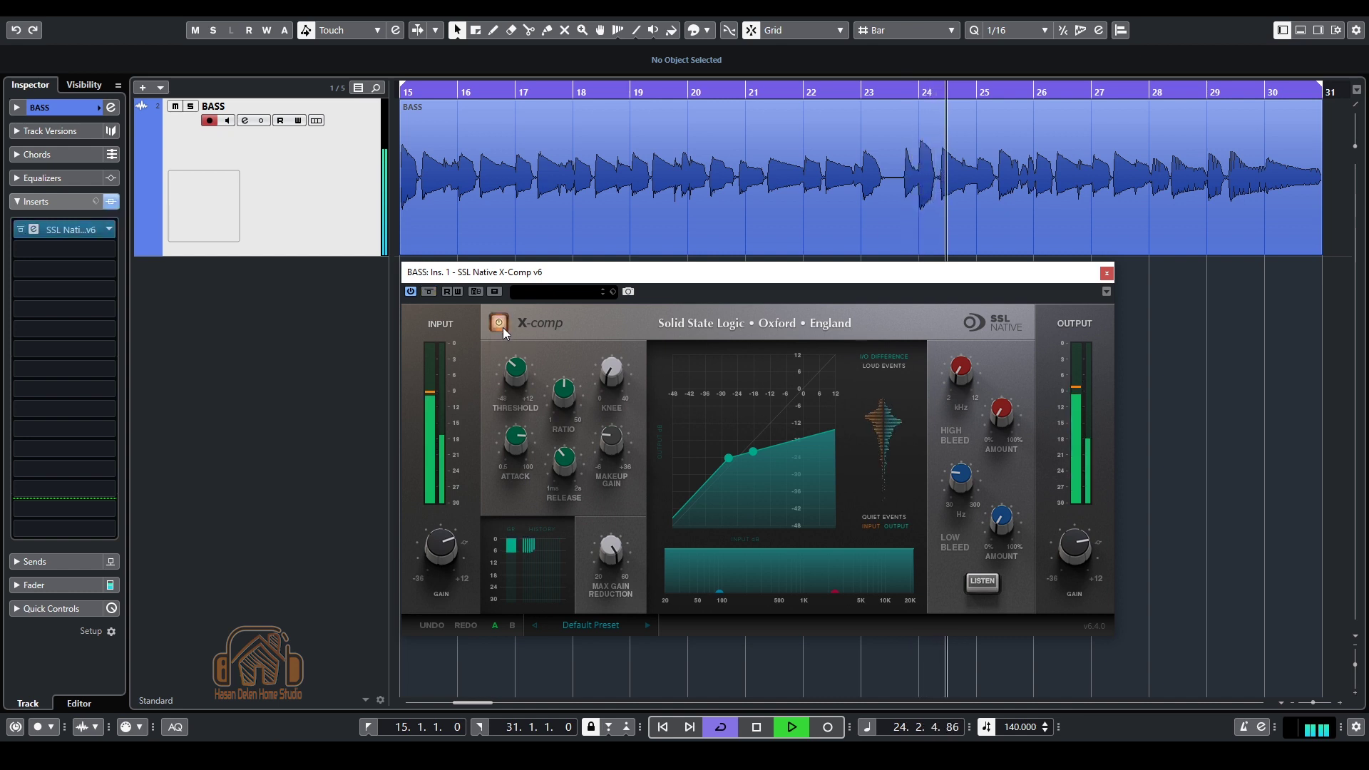
pyautogui.moveTo(521, 387)
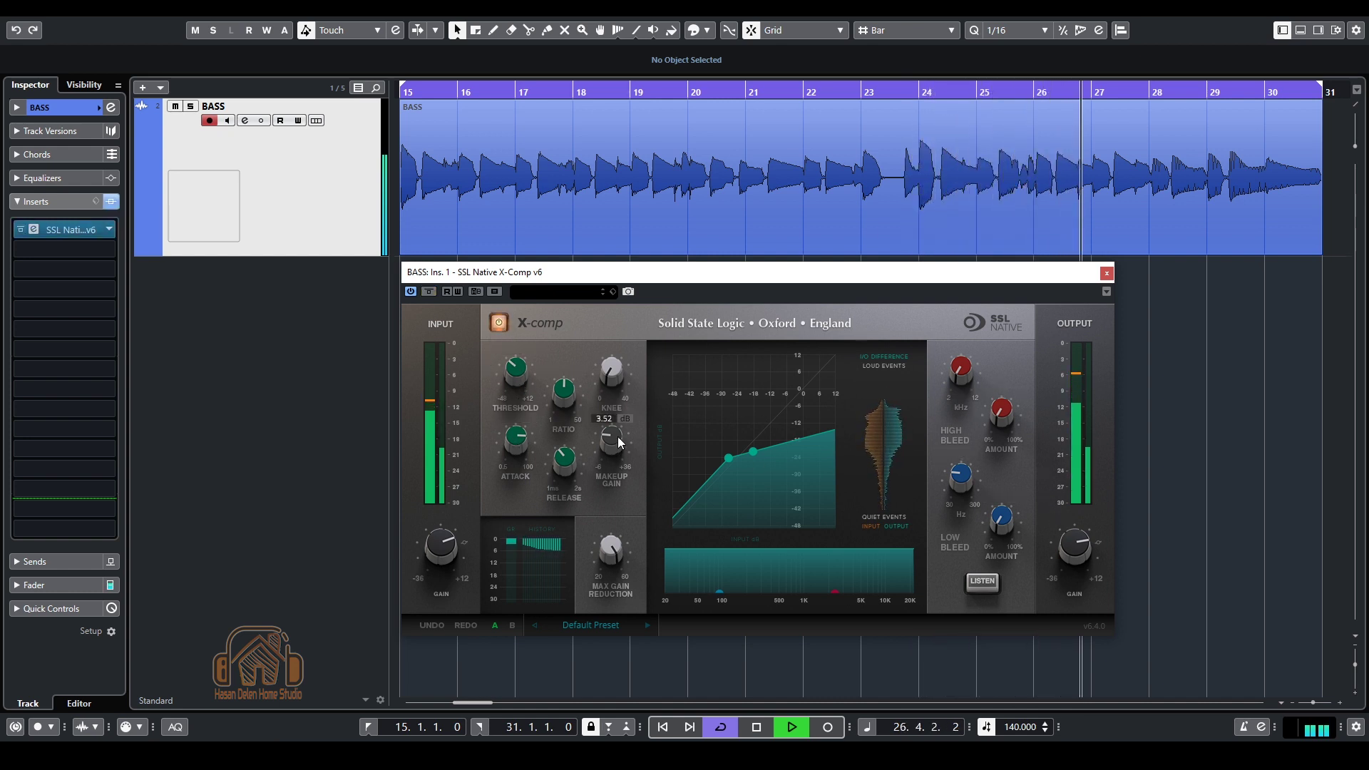
pyautogui.moveTo(1069, 558); pyautogui.dragTo(1075, 541)
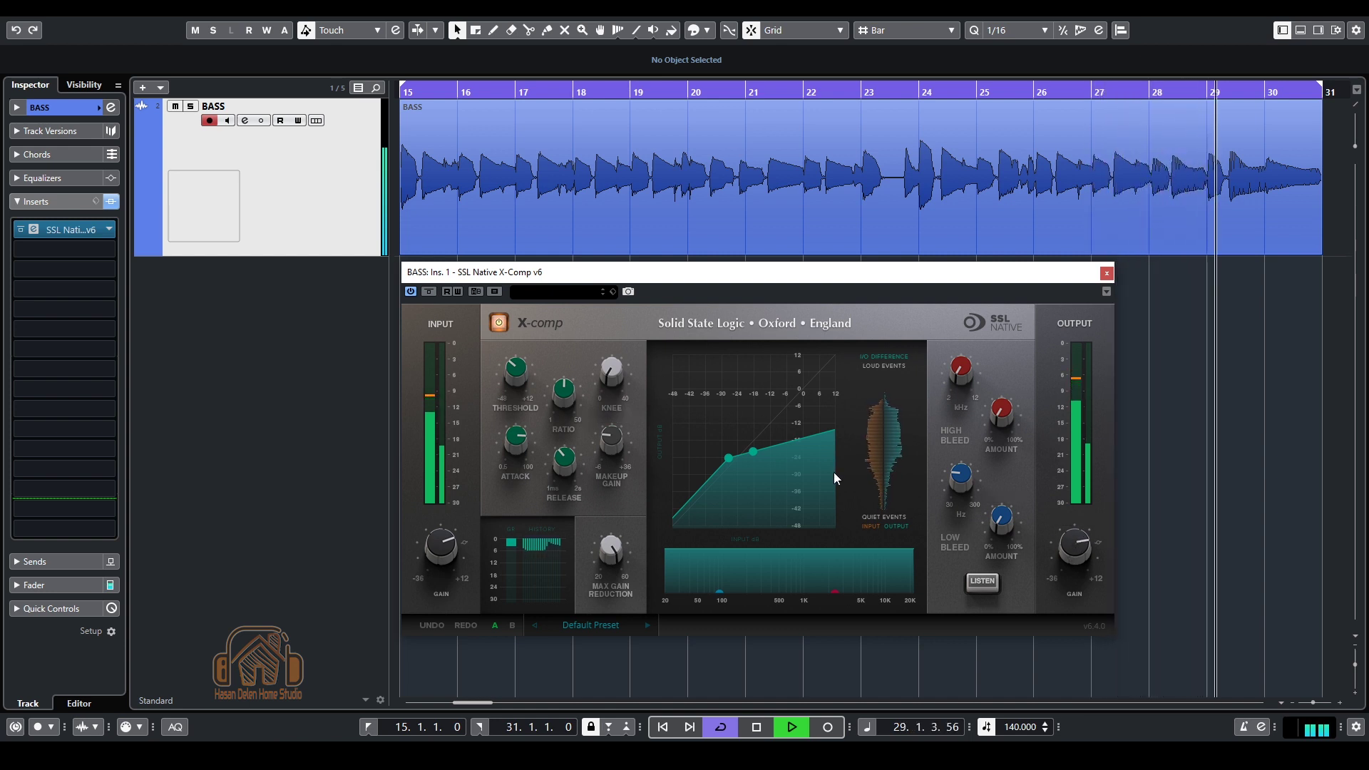
pyautogui.press('KP_Divide')
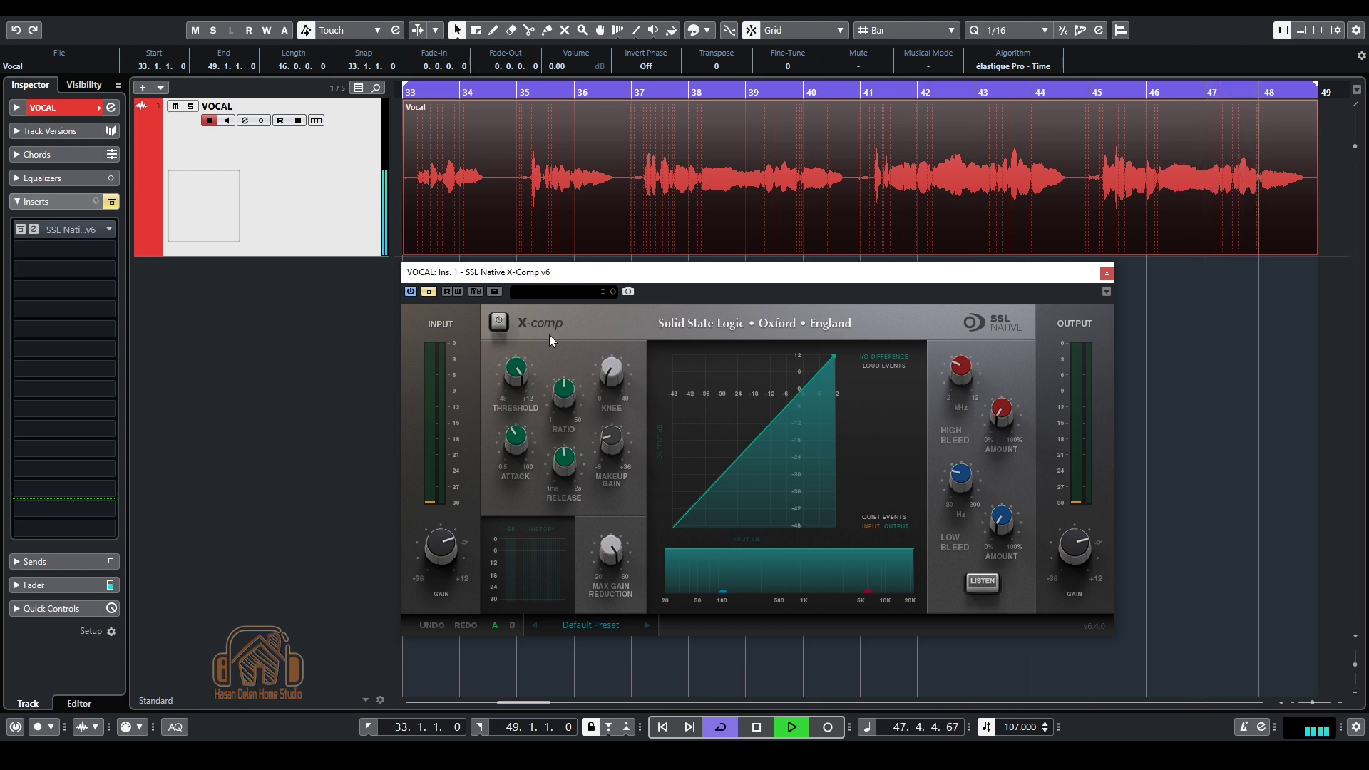
# Step: Engage the vocal compressor, lower its threshold to about -33.6 dB, and reduce the ratio slightly
pyautogui.click(501, 323)
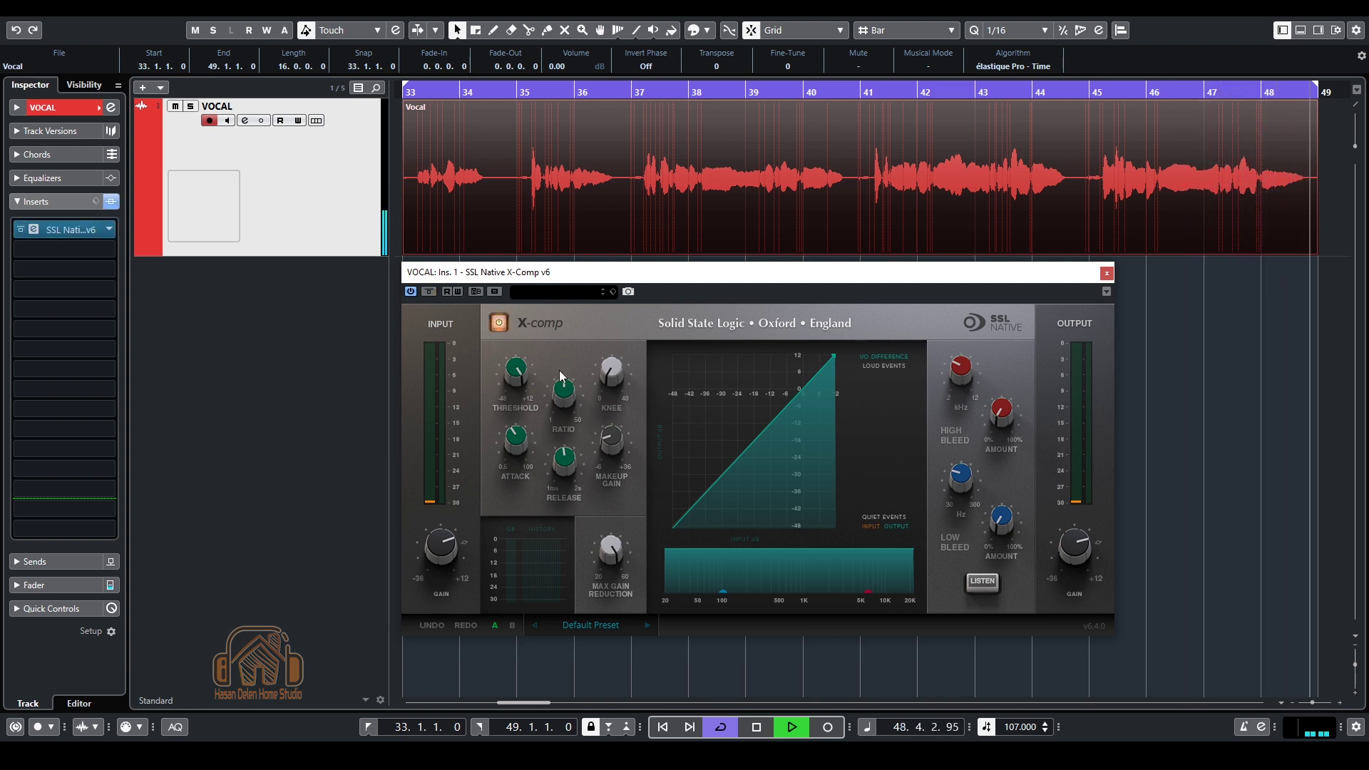
pyautogui.moveTo(508, 375)
pyautogui.moveTo(509, 376); pyautogui.dragTo(503, 485)
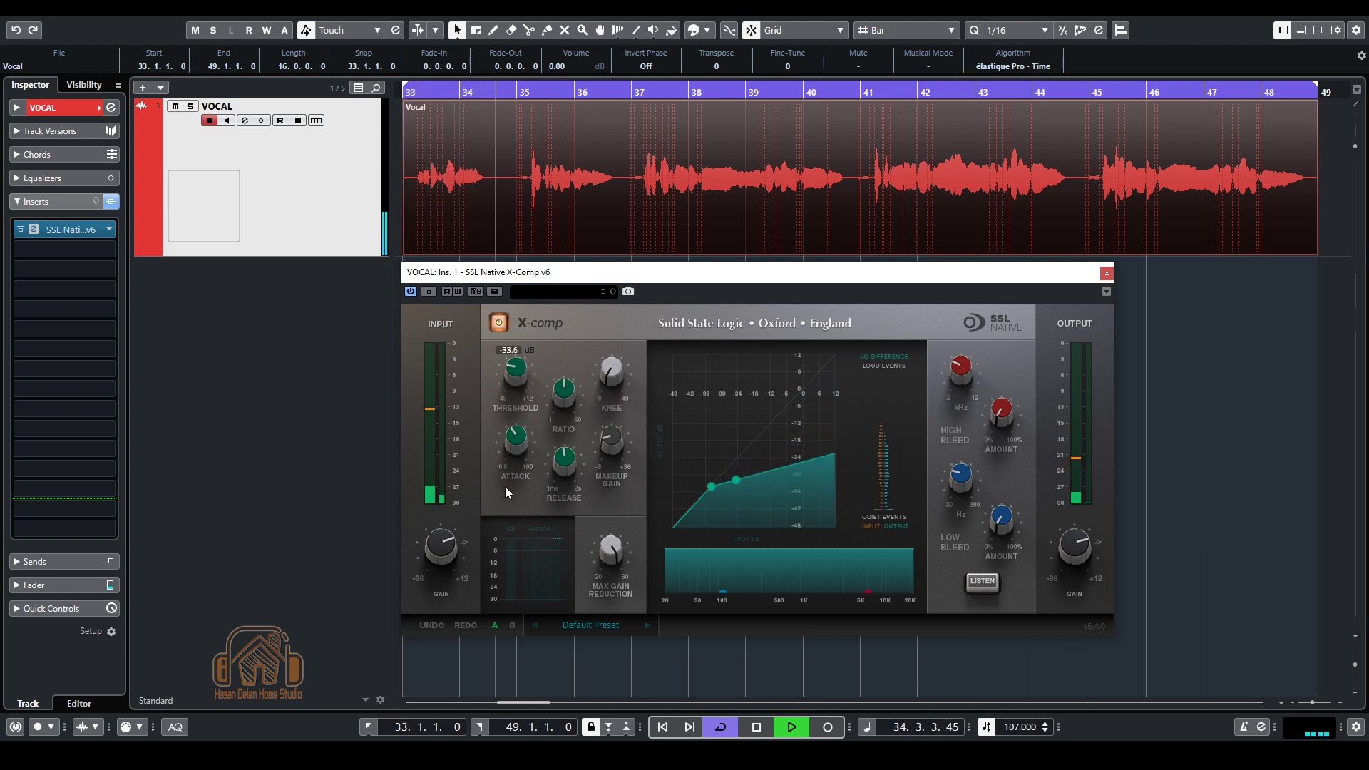
pyautogui.moveTo(570, 400)
pyautogui.moveTo(570, 400)
pyautogui.mouseDown()
pyautogui.moveTo(579, 347)
pyautogui.moveTo(559, 454)
pyautogui.moveTo(559, 398)
pyautogui.mouseUp()
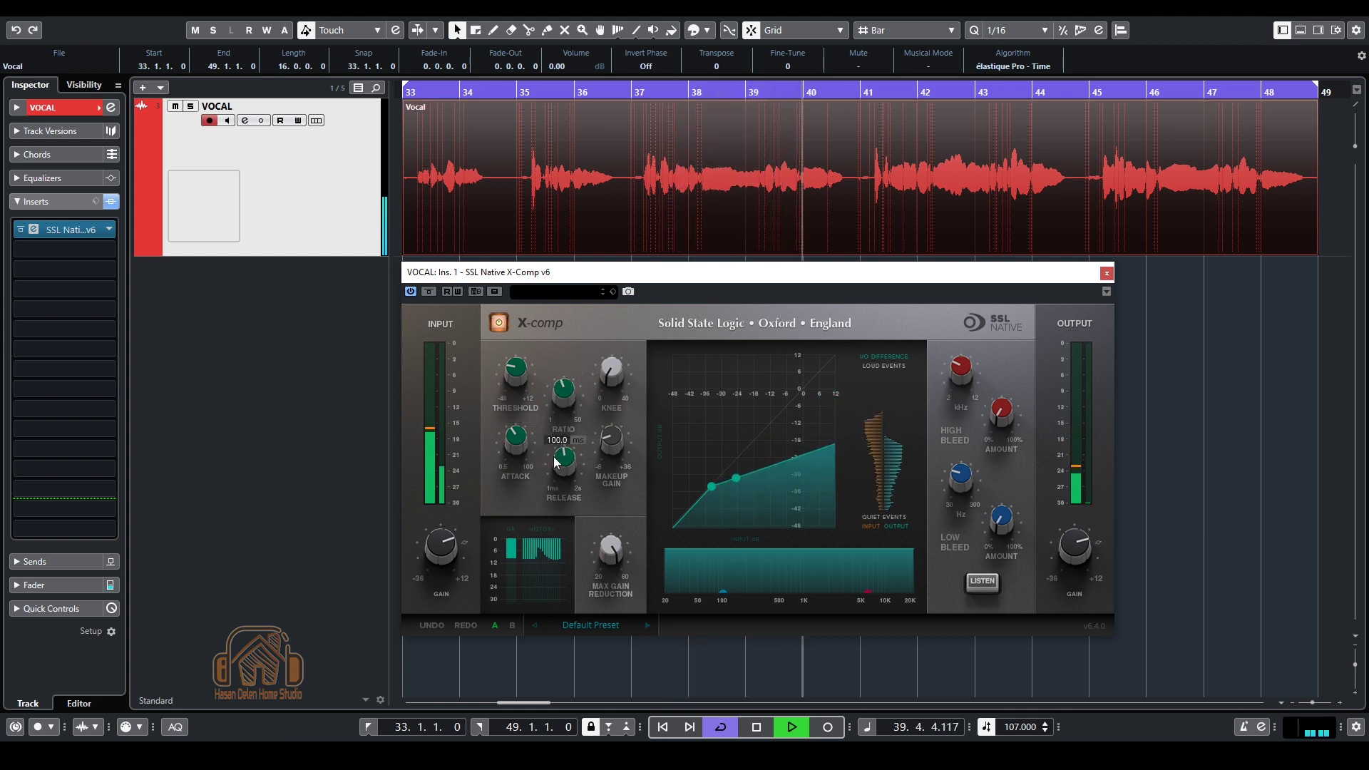
# Step: Sweep the vocal compressor's release up to 2000 ms and bring it back down to a much shorter time
pyautogui.moveTo(579, 405); pyautogui.dragTo(580, 375)
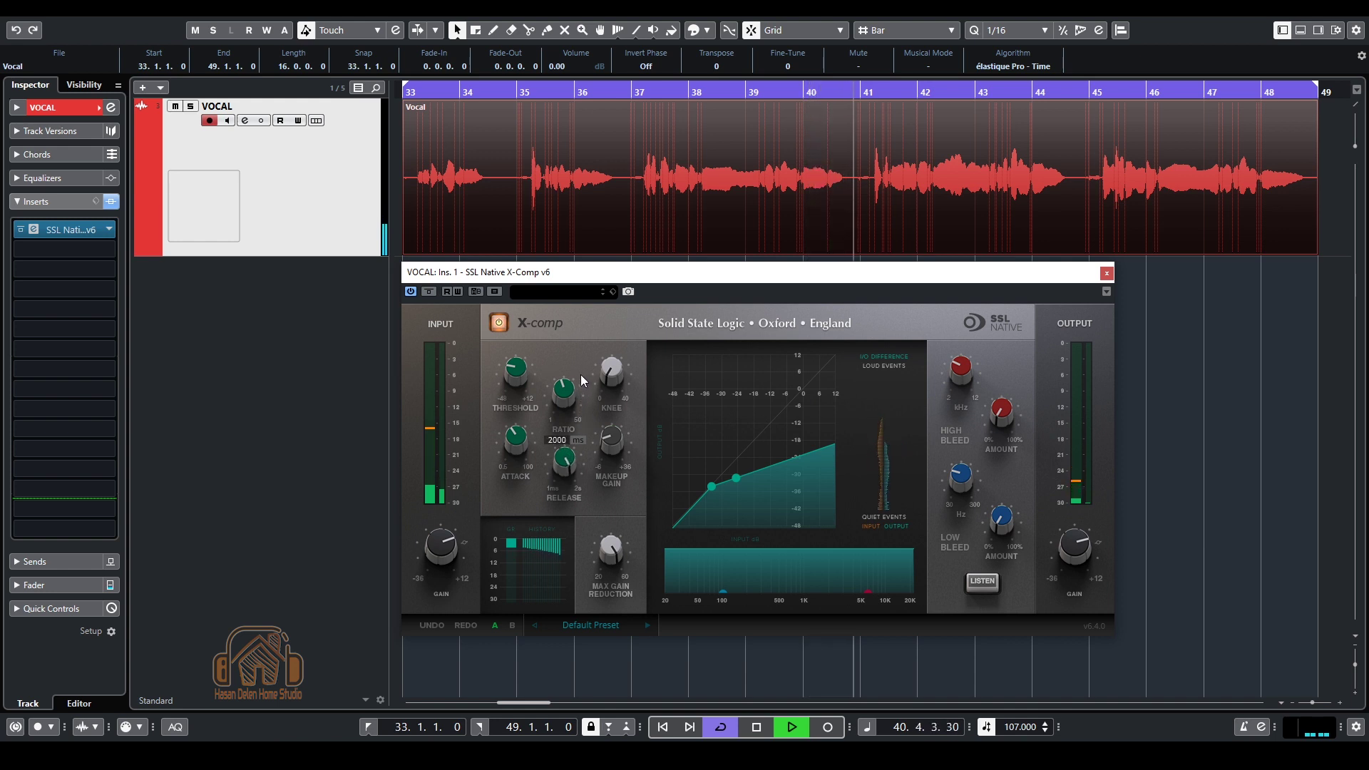
pyautogui.moveTo(564, 461)
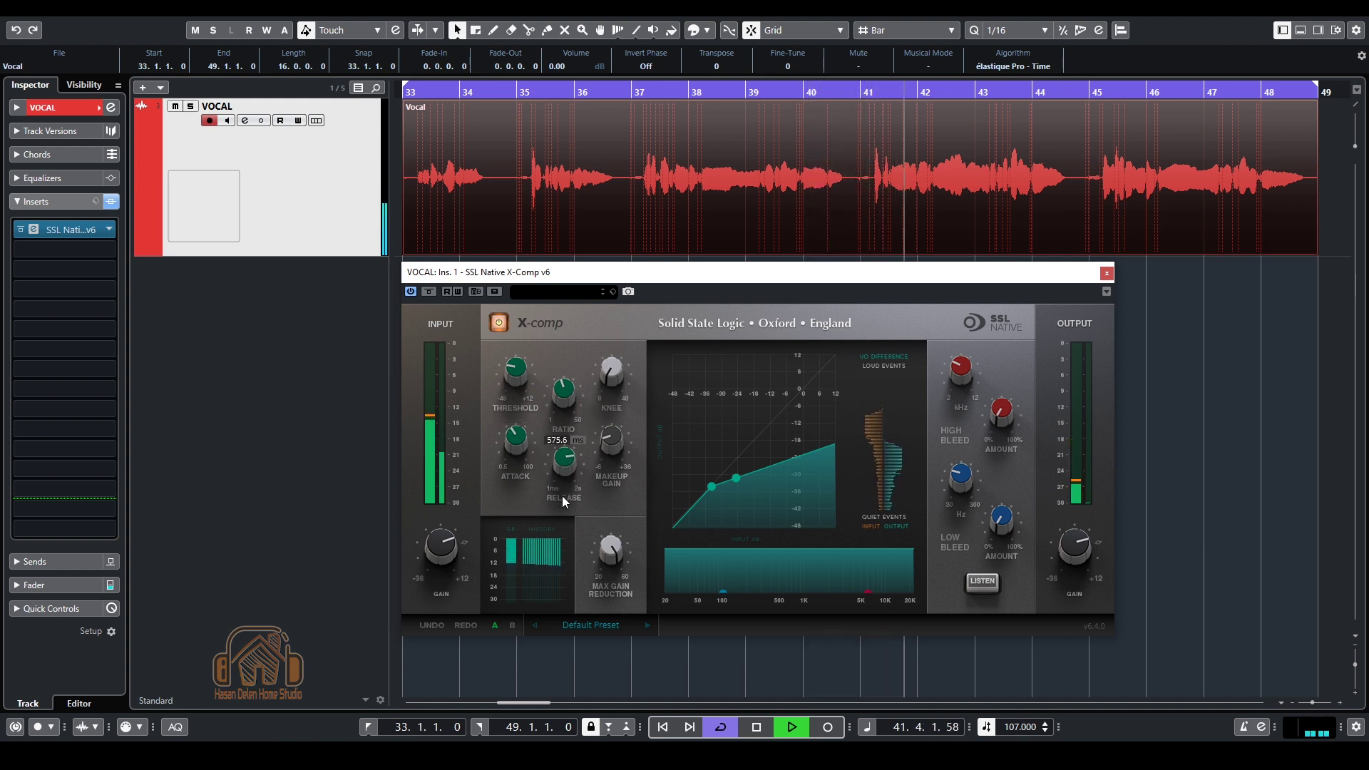
pyautogui.moveTo(561, 597)
pyautogui.mouseDown()
pyautogui.moveTo(558, 631)
pyautogui.moveTo(556, 582)
pyautogui.mouseUp()
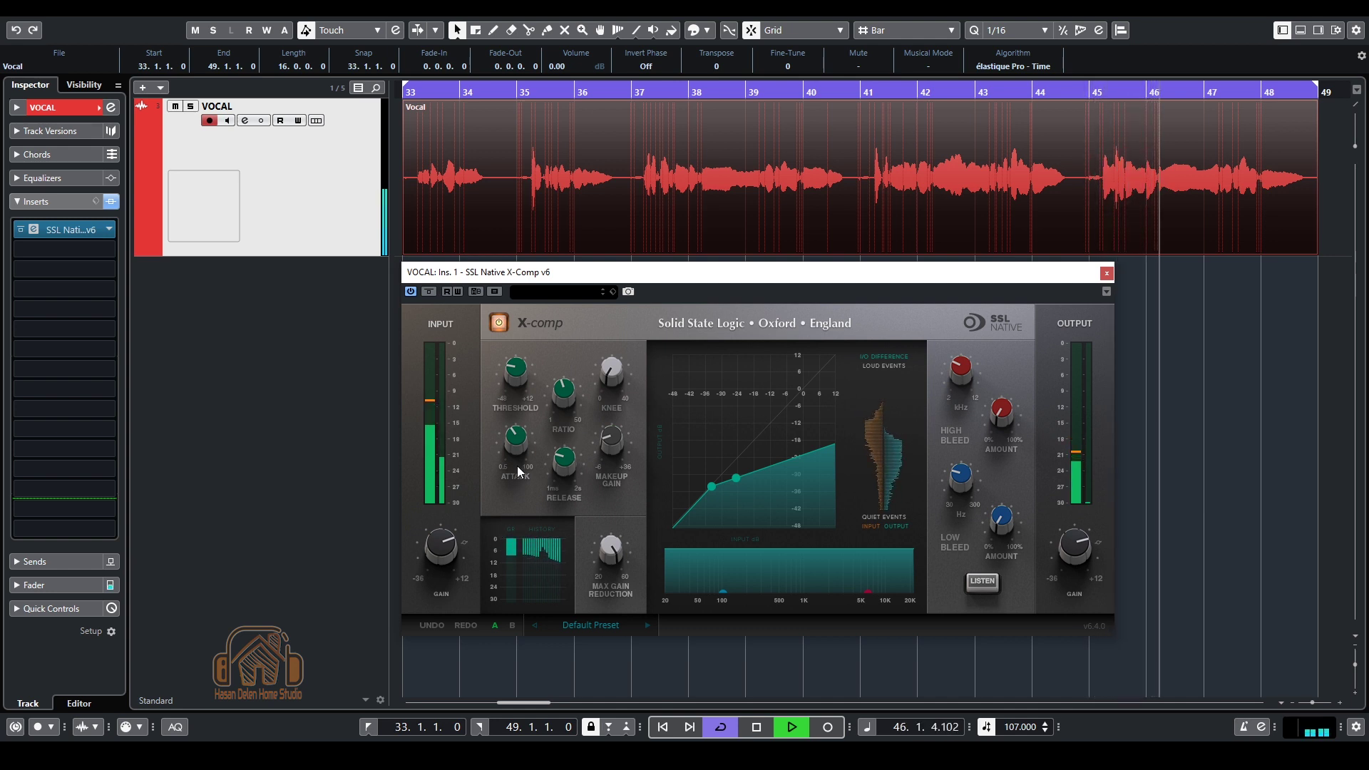
# Step: Raise the vocal compressor's attack to its maximum and compare the result against bypass
pyautogui.moveTo(516, 462); pyautogui.dragTo(533, 389)
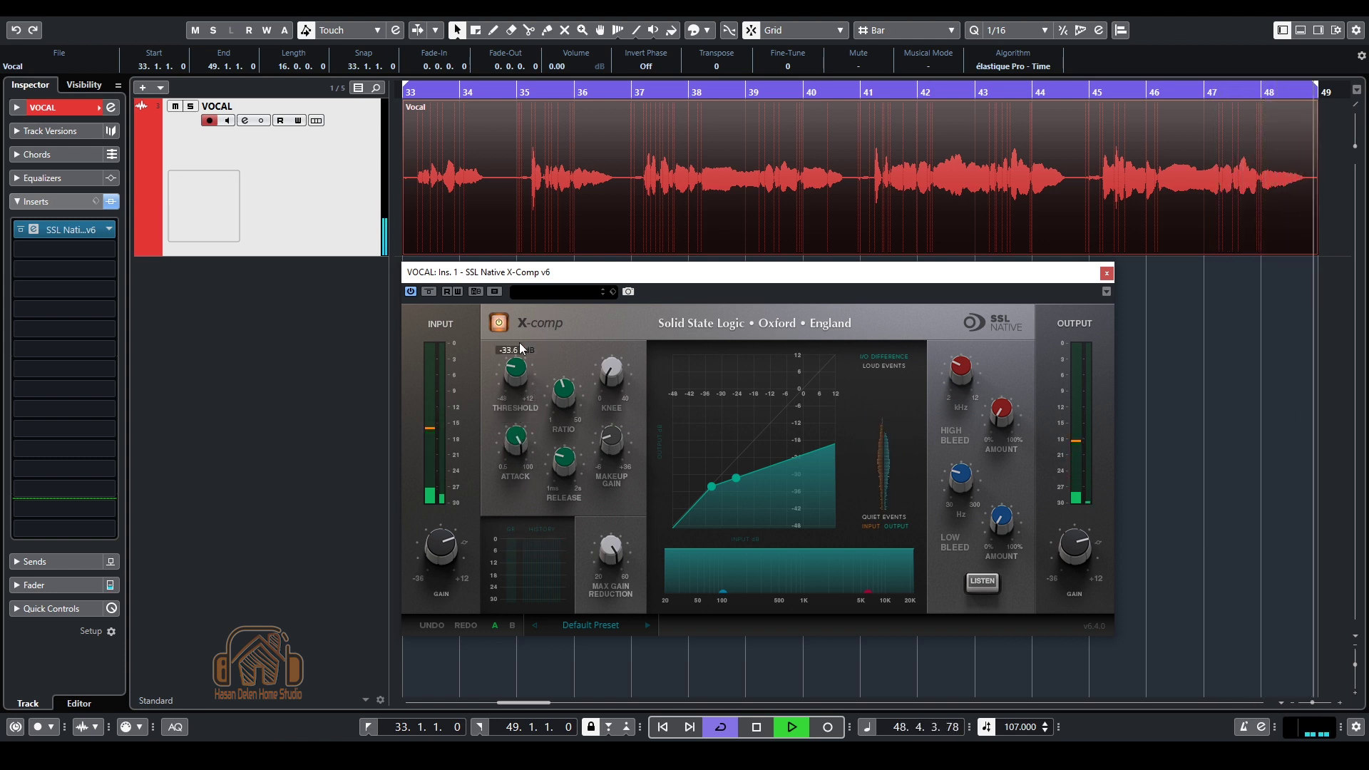
pyautogui.click(501, 330)
pyautogui.click(502, 328)
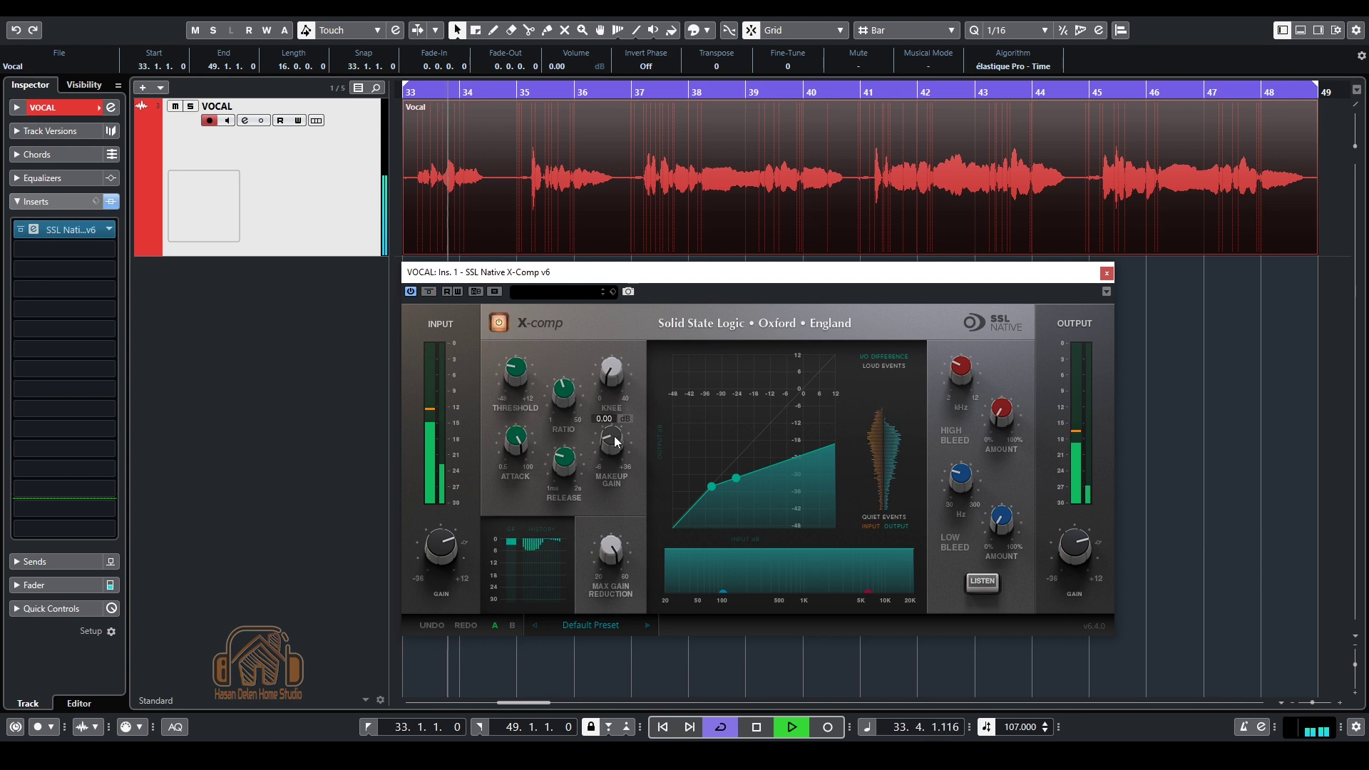
# Step: Raise the vocal compressor's makeup gain to about 3.69 dB while comparing against bypass
pyautogui.moveTo(611, 435); pyautogui.dragTo(610, 430)
pyautogui.click(505, 326)
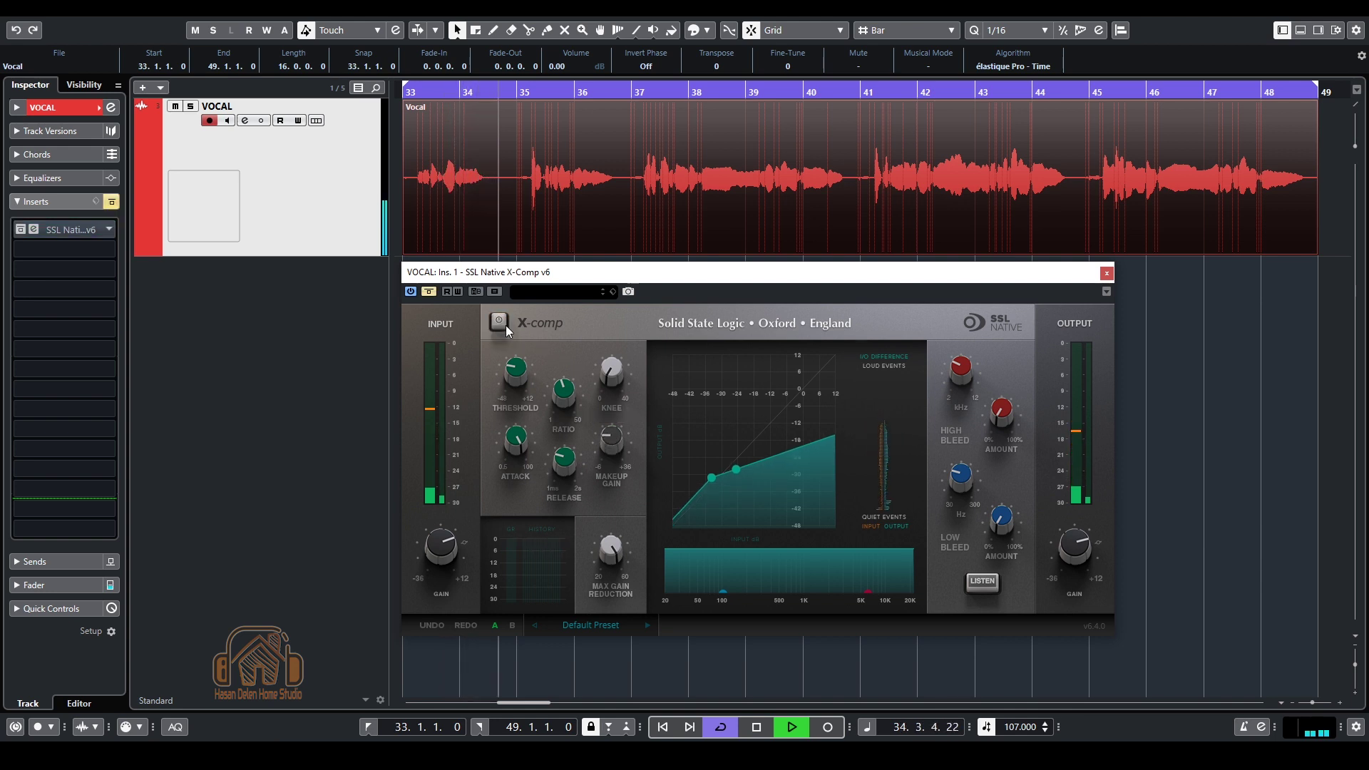
pyautogui.click(499, 323)
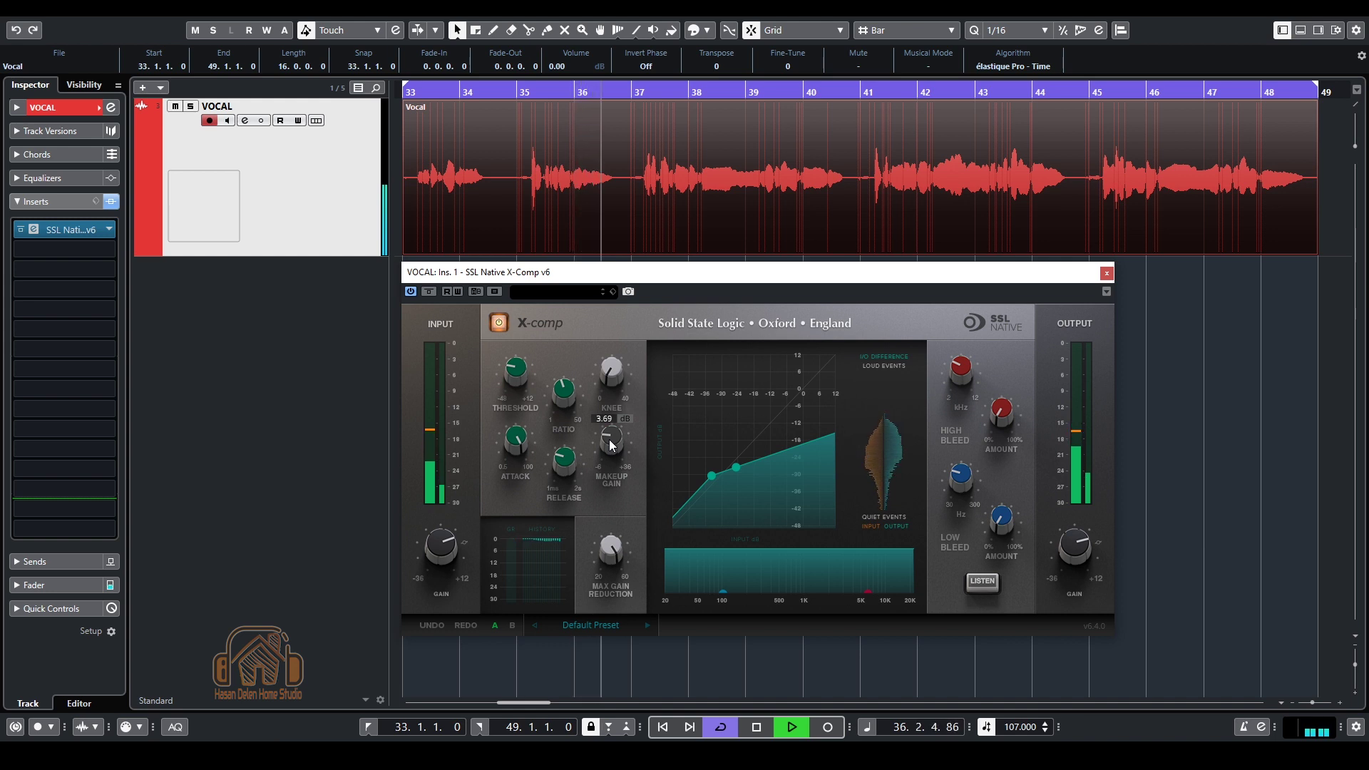
pyautogui.click(499, 324)
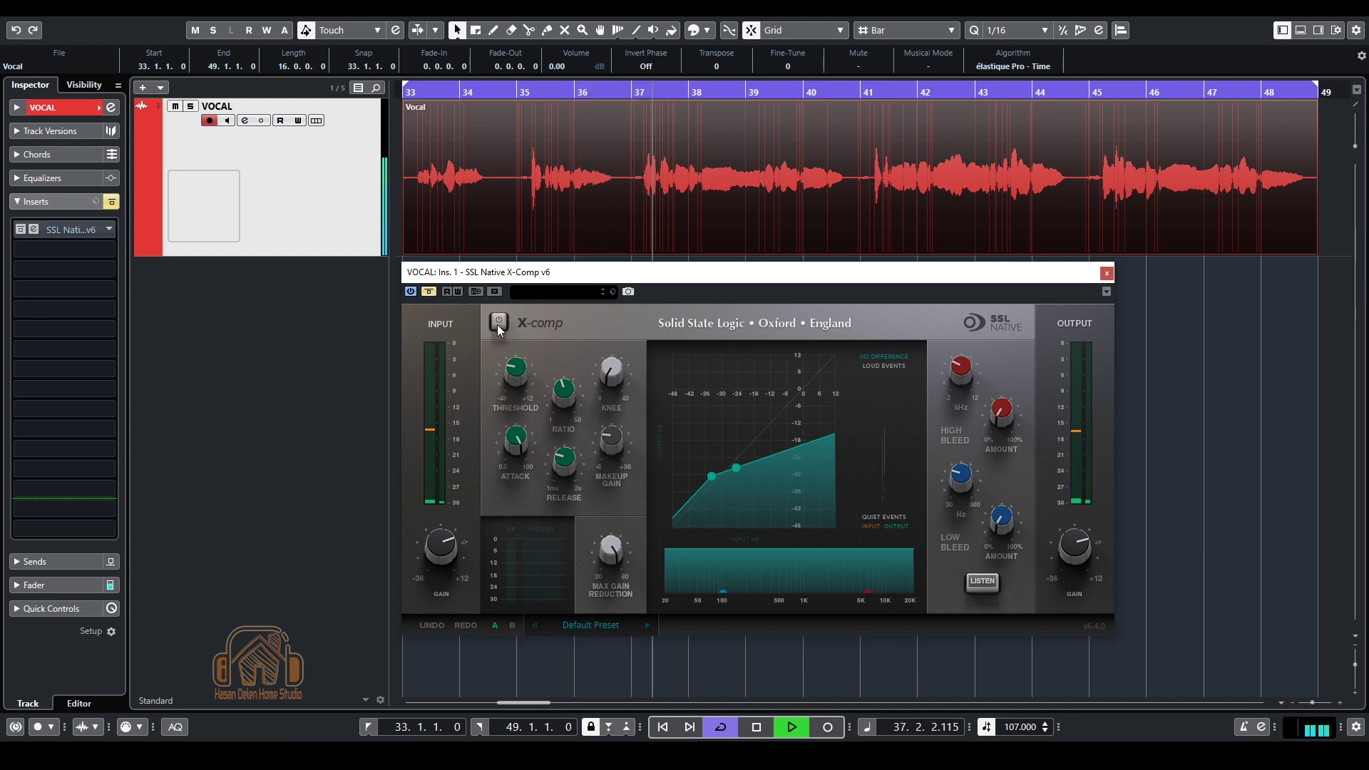
pyautogui.click(499, 325)
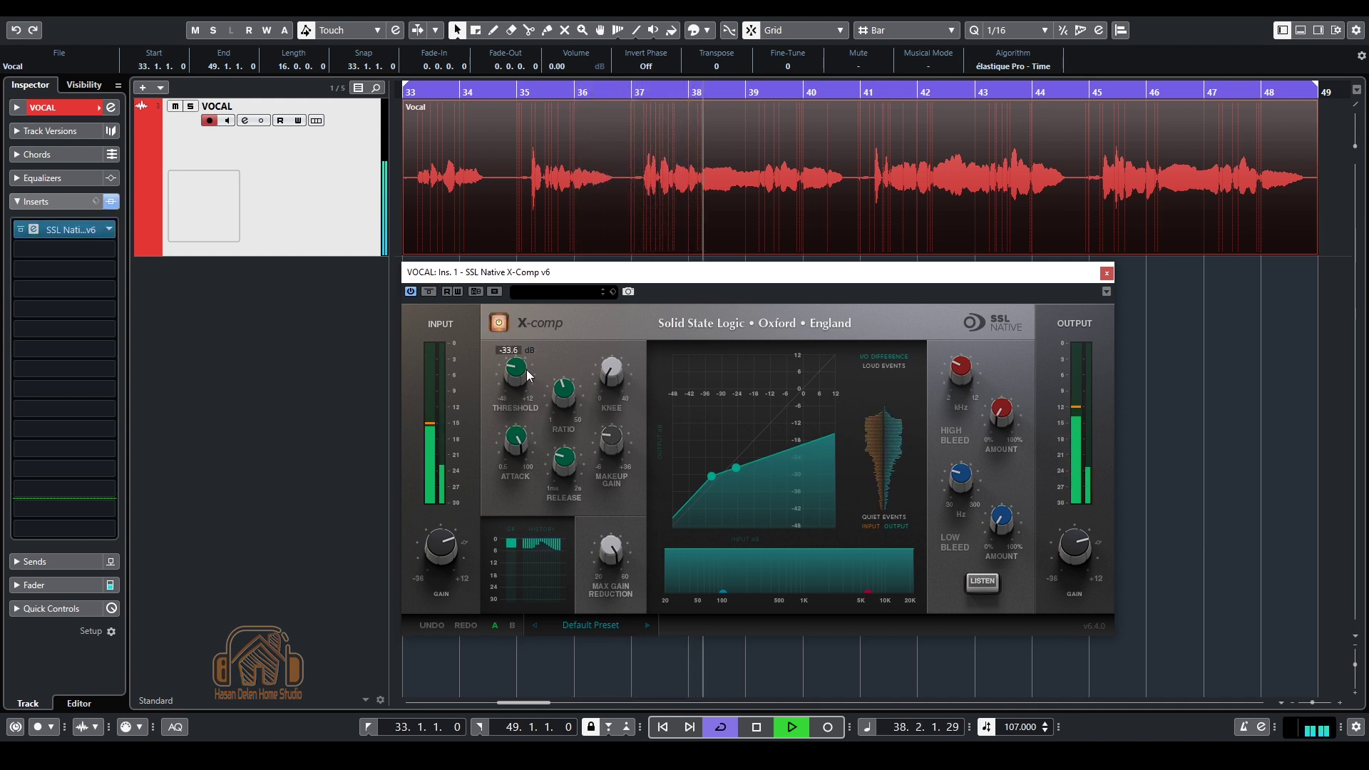
# Step: Raise the vocal compressor's threshold slightly and set the makeup gain to about 3.02 dB, comparing against bypass
pyautogui.moveTo(526, 370); pyautogui.dragTo(529, 357)
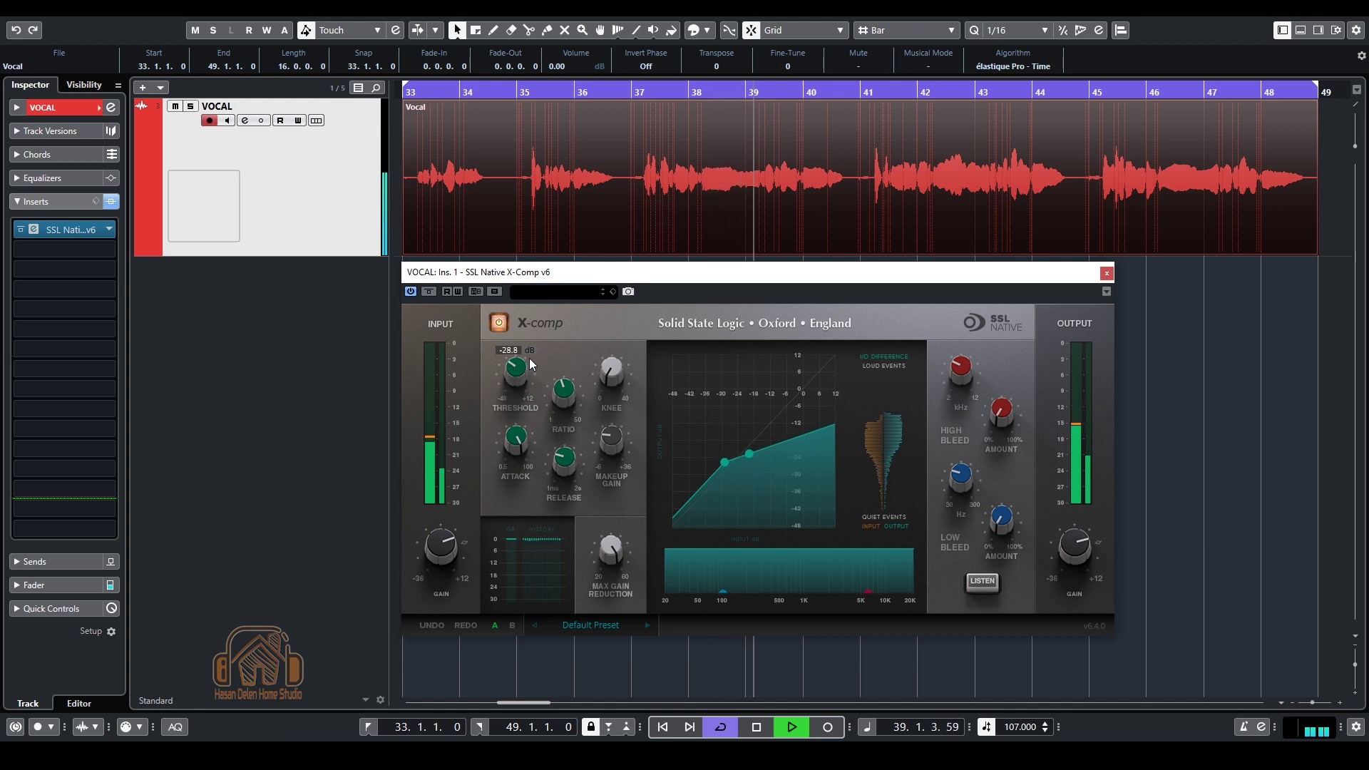
pyautogui.click(499, 325)
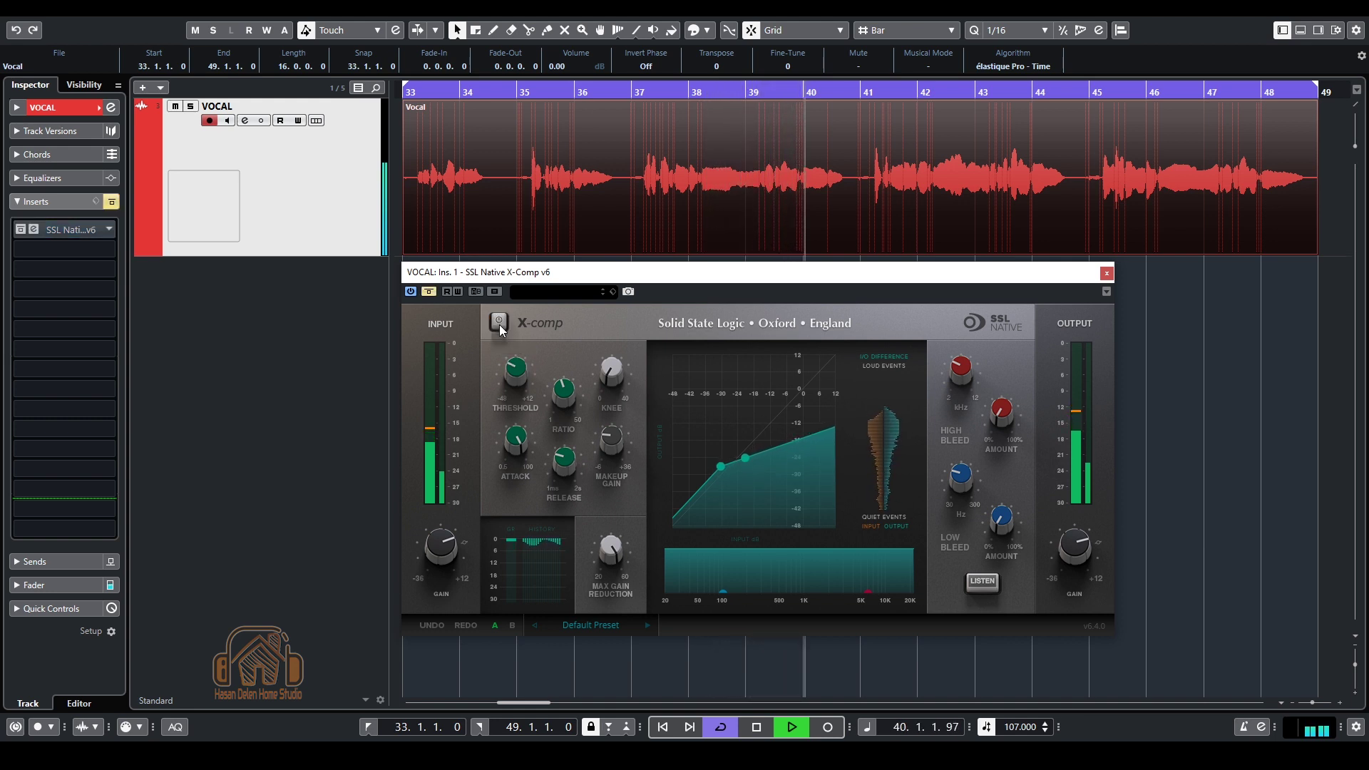
pyautogui.click(499, 324)
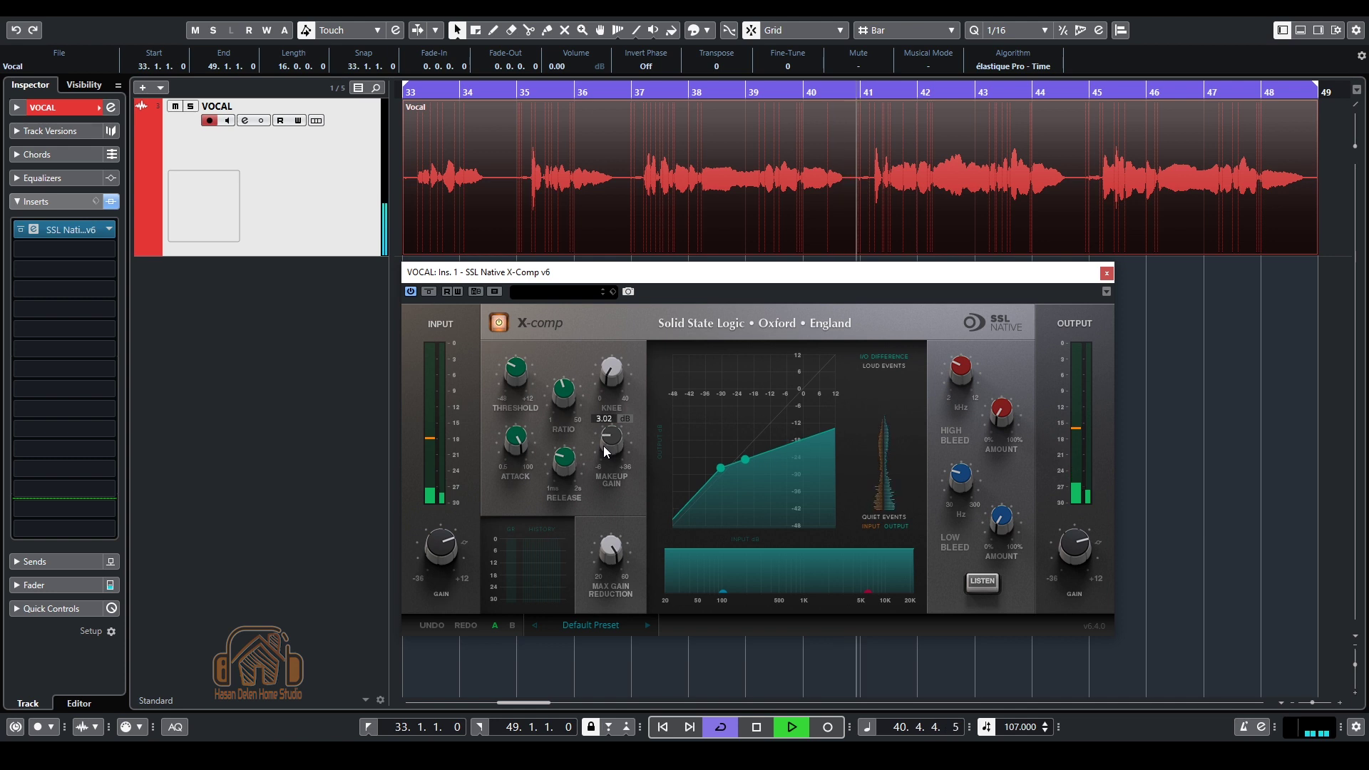
# Step: Try a wider knee on the vocal compressor
pyautogui.moveTo(617, 382); pyautogui.dragTo(630, 305)
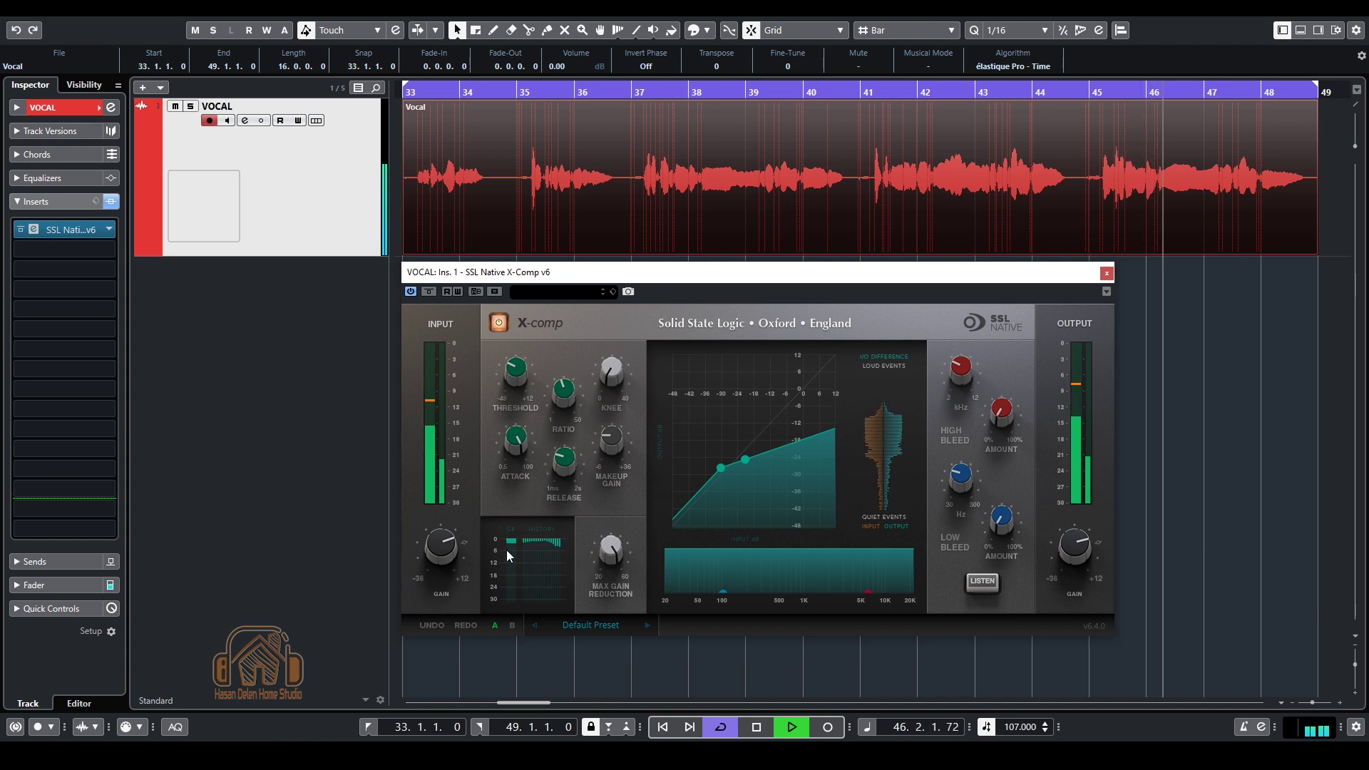
pyautogui.moveTo(511, 379)
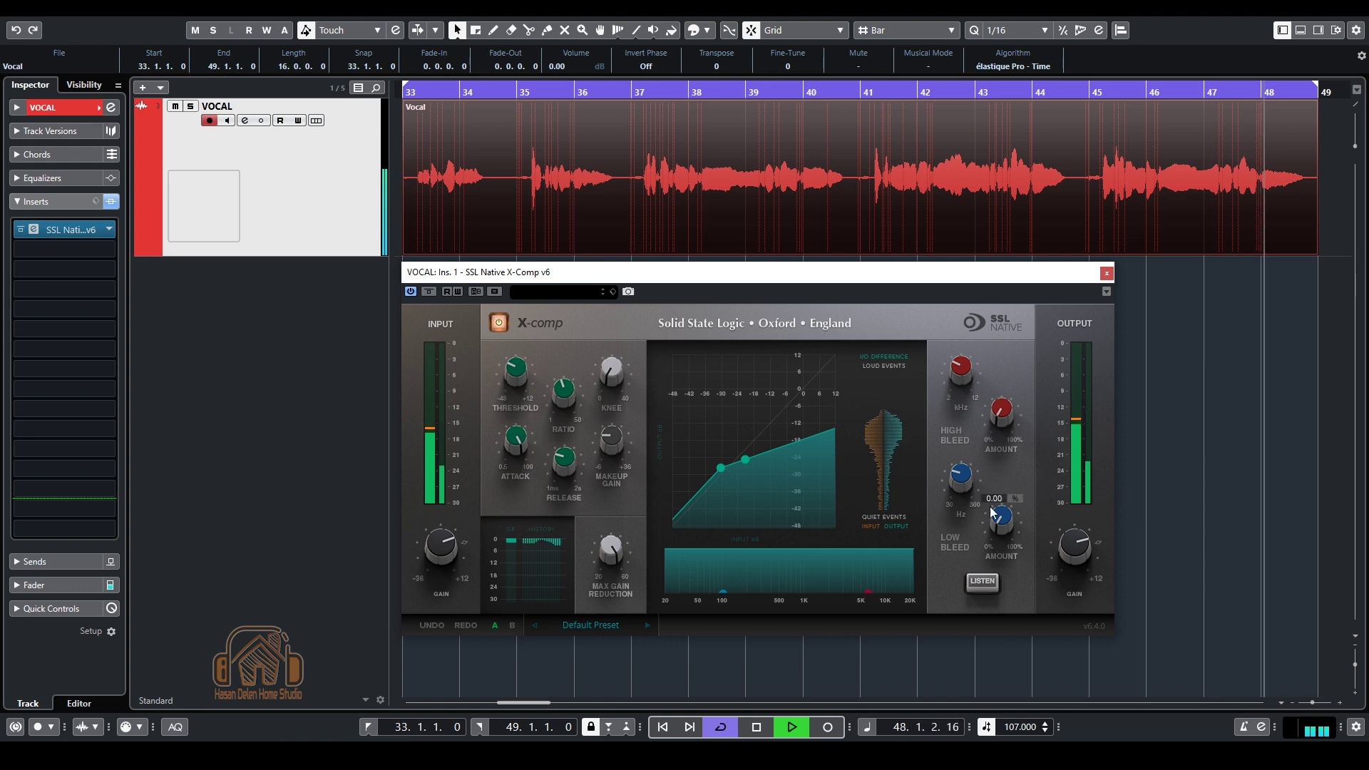
# Step: Set the high bleed to its maximum amount at 2 kHz and the low bleed to 0% at about 248 Hz
pyautogui.moveTo(1001, 523)
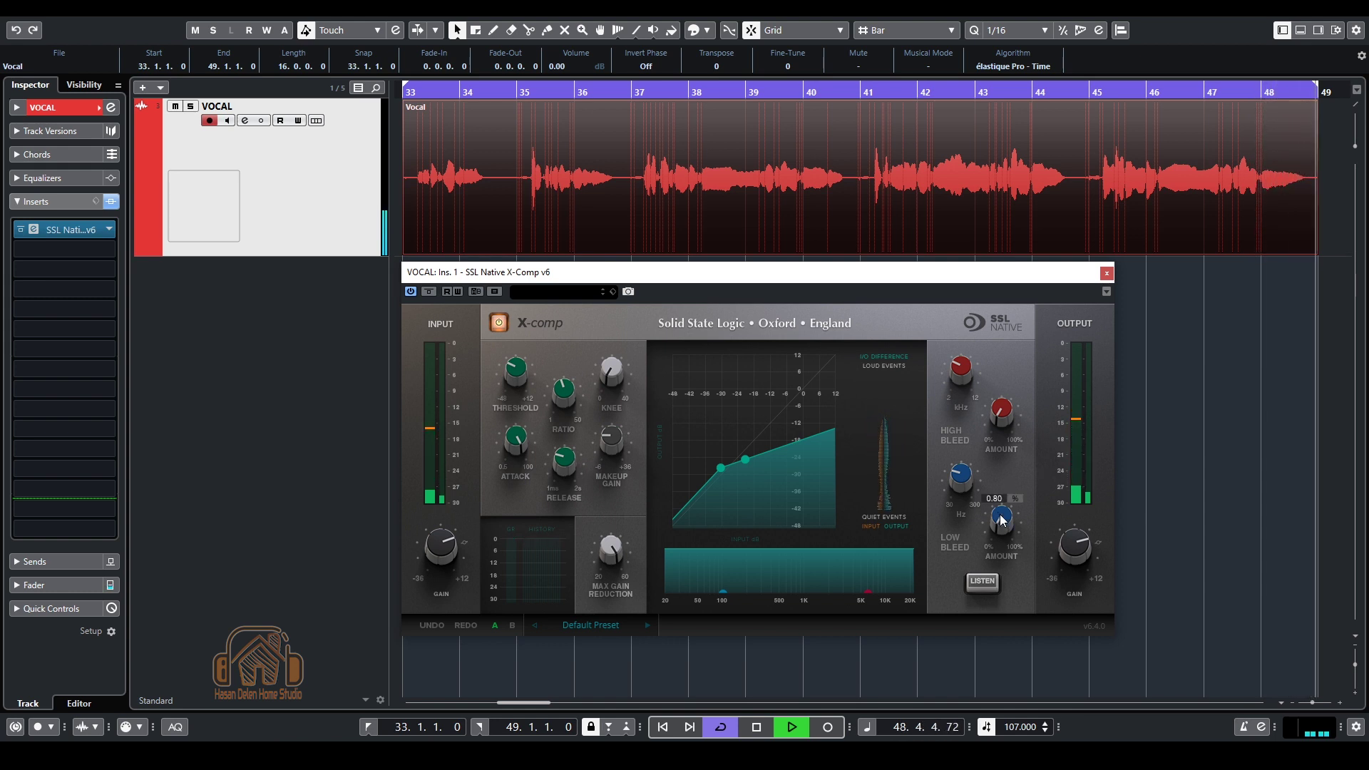
pyautogui.moveTo(1001, 523); pyautogui.dragTo(1028, 402)
pyautogui.moveTo(969, 477)
pyautogui.moveTo(969, 477); pyautogui.dragTo(1008, 273)
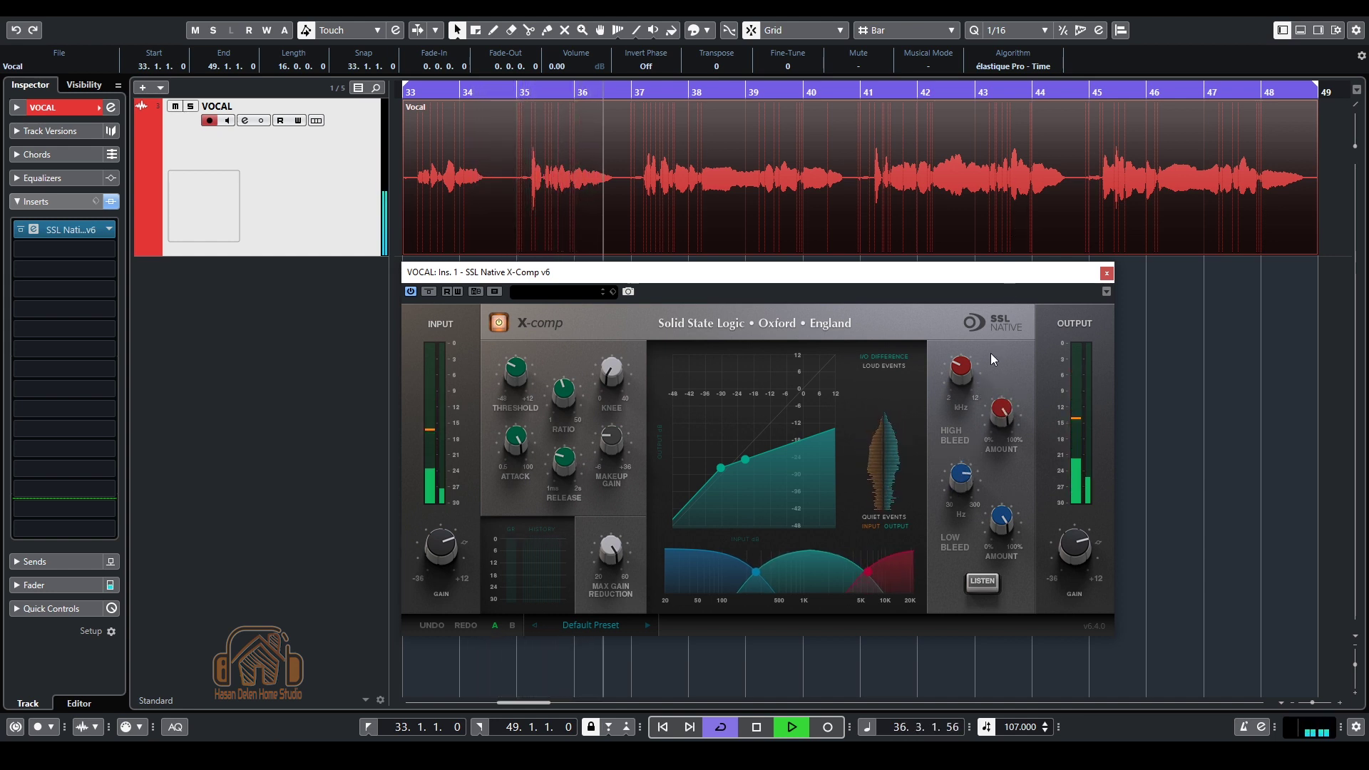
pyautogui.moveTo(961, 367); pyautogui.dragTo(958, 438)
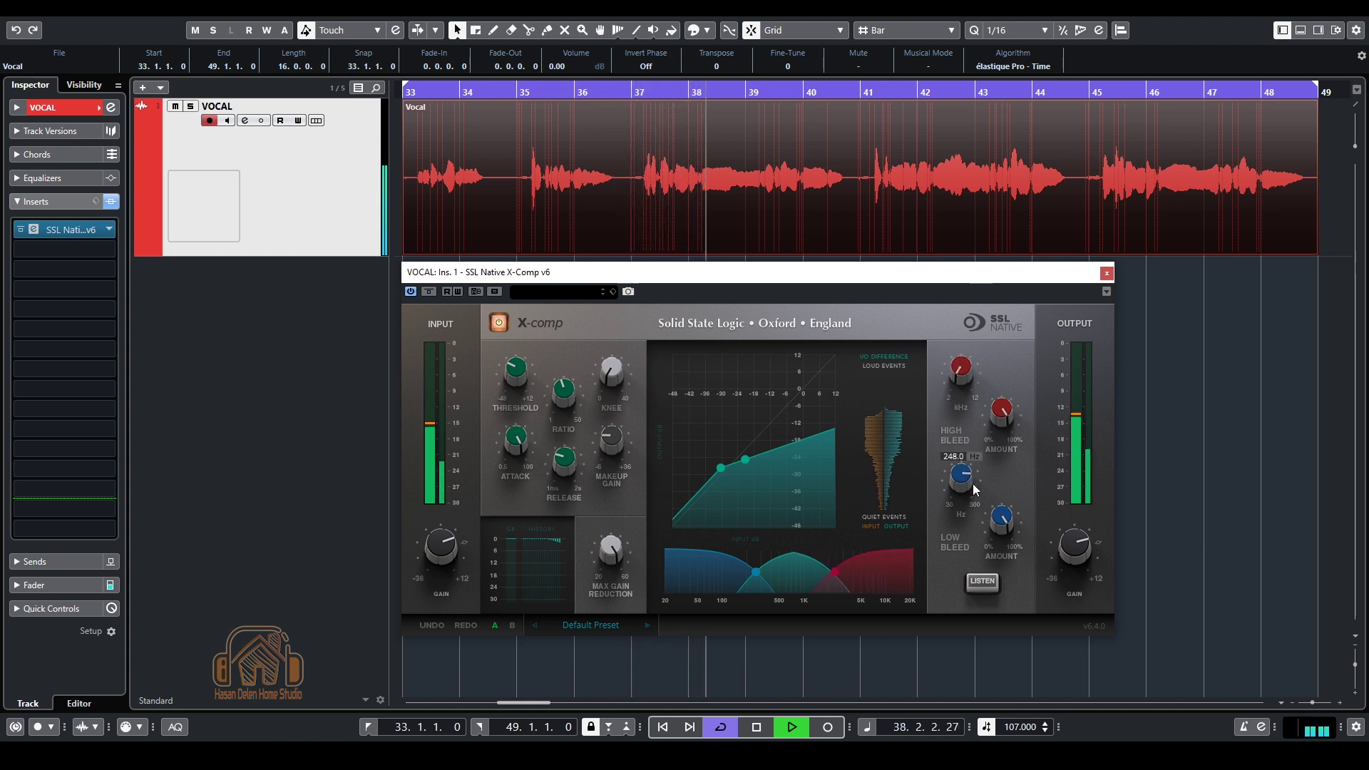
pyautogui.moveTo(1001, 520); pyautogui.dragTo(1003, 613)
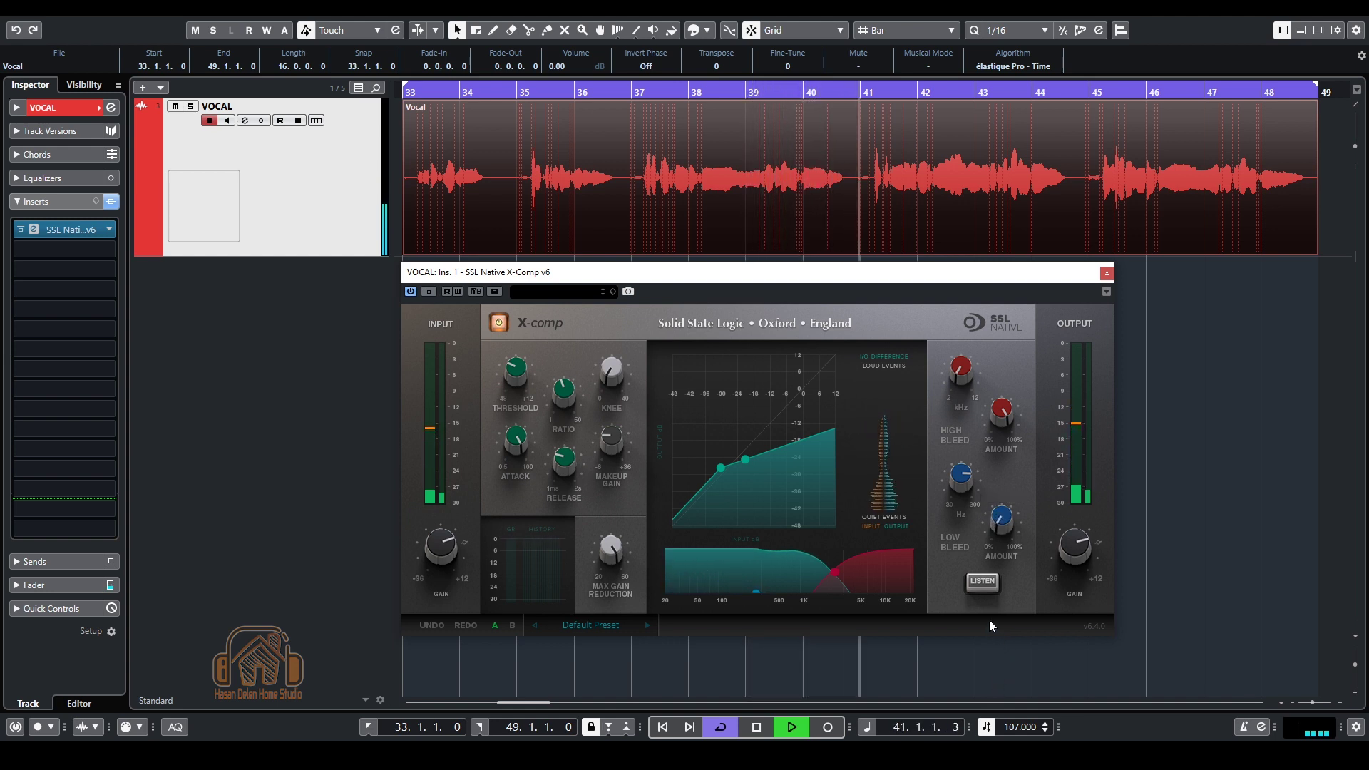
# Step: Compare the vocal with the high bleed applied against bypass
pyautogui.click(499, 326)
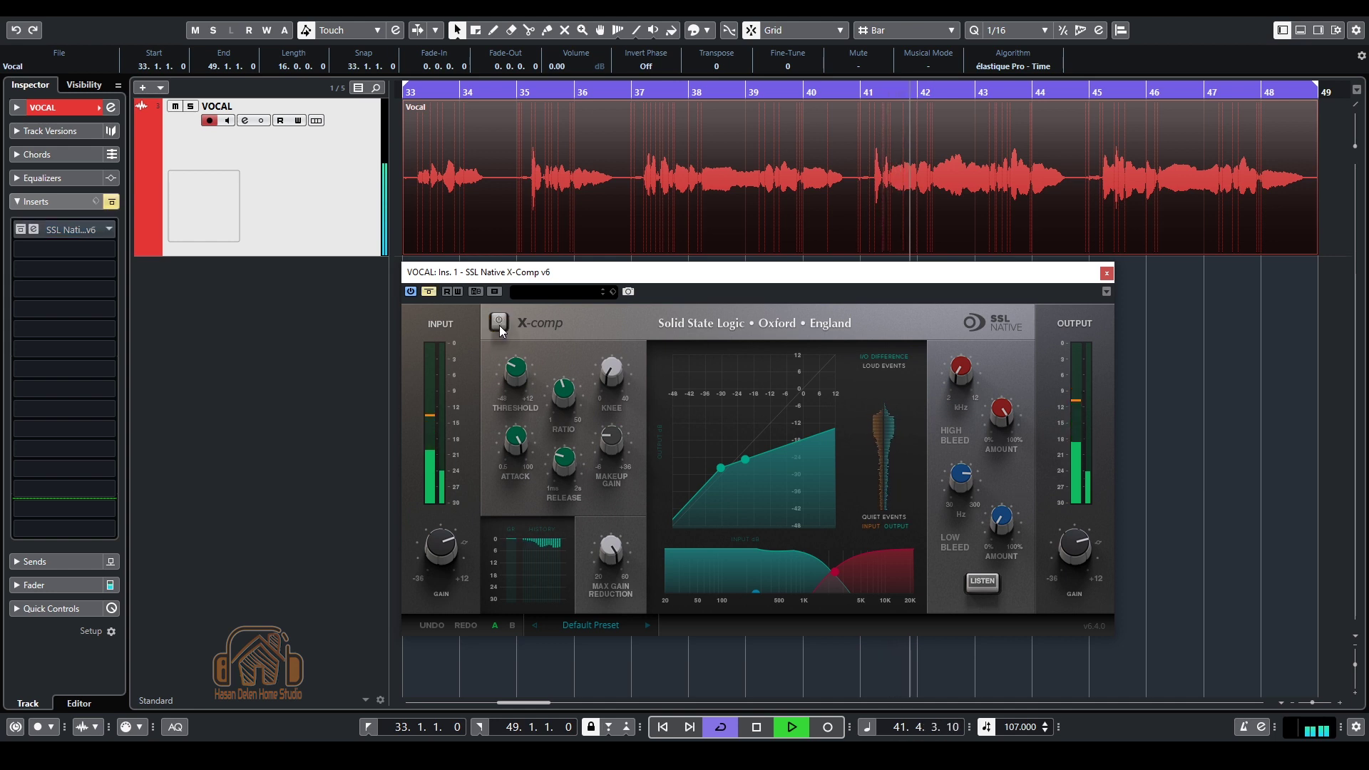
pyautogui.click(499, 325)
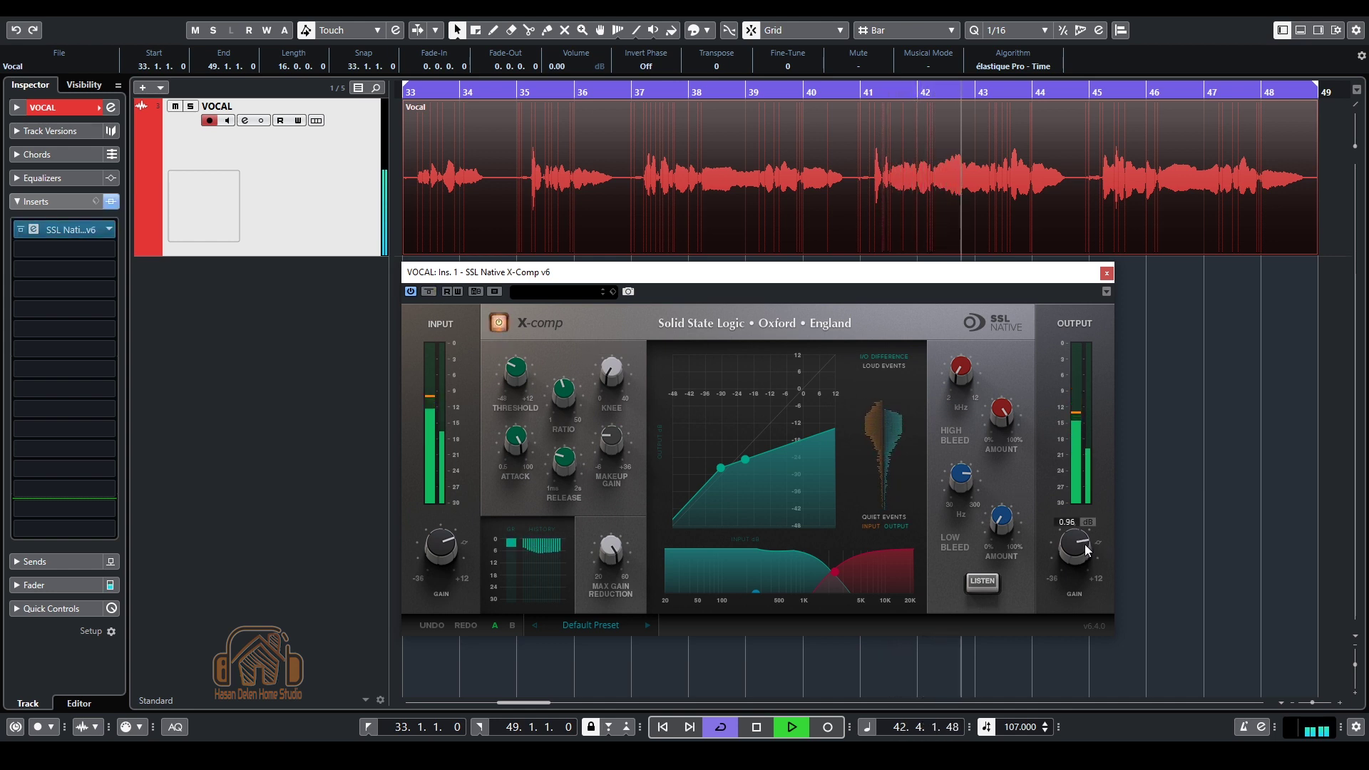
pyautogui.click(499, 325)
pyautogui.click(499, 325)
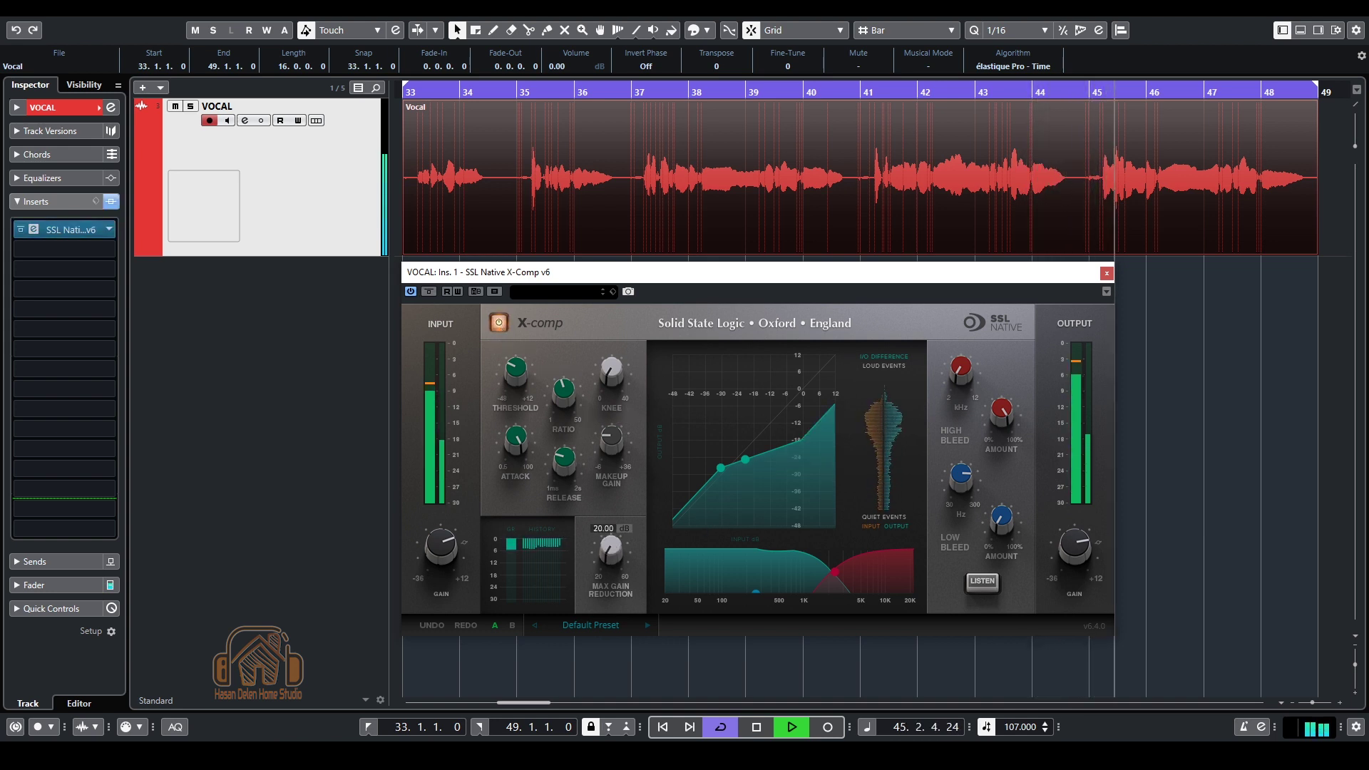
# Step: Audition a maximum gain reduction of 20 dB on the vocal and restore the control to its maximum
pyautogui.moveTo(612, 565)
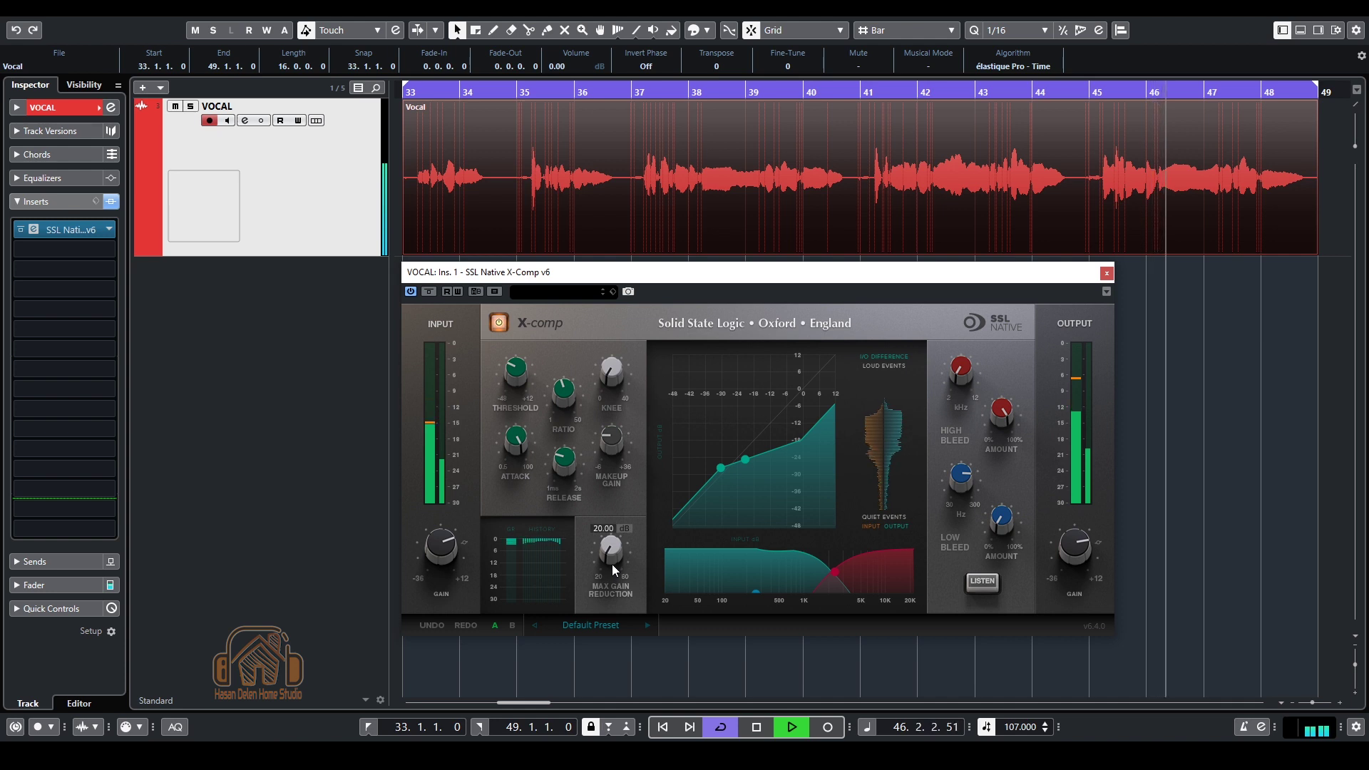
pyautogui.moveTo(612, 563); pyautogui.dragTo(652, 305)
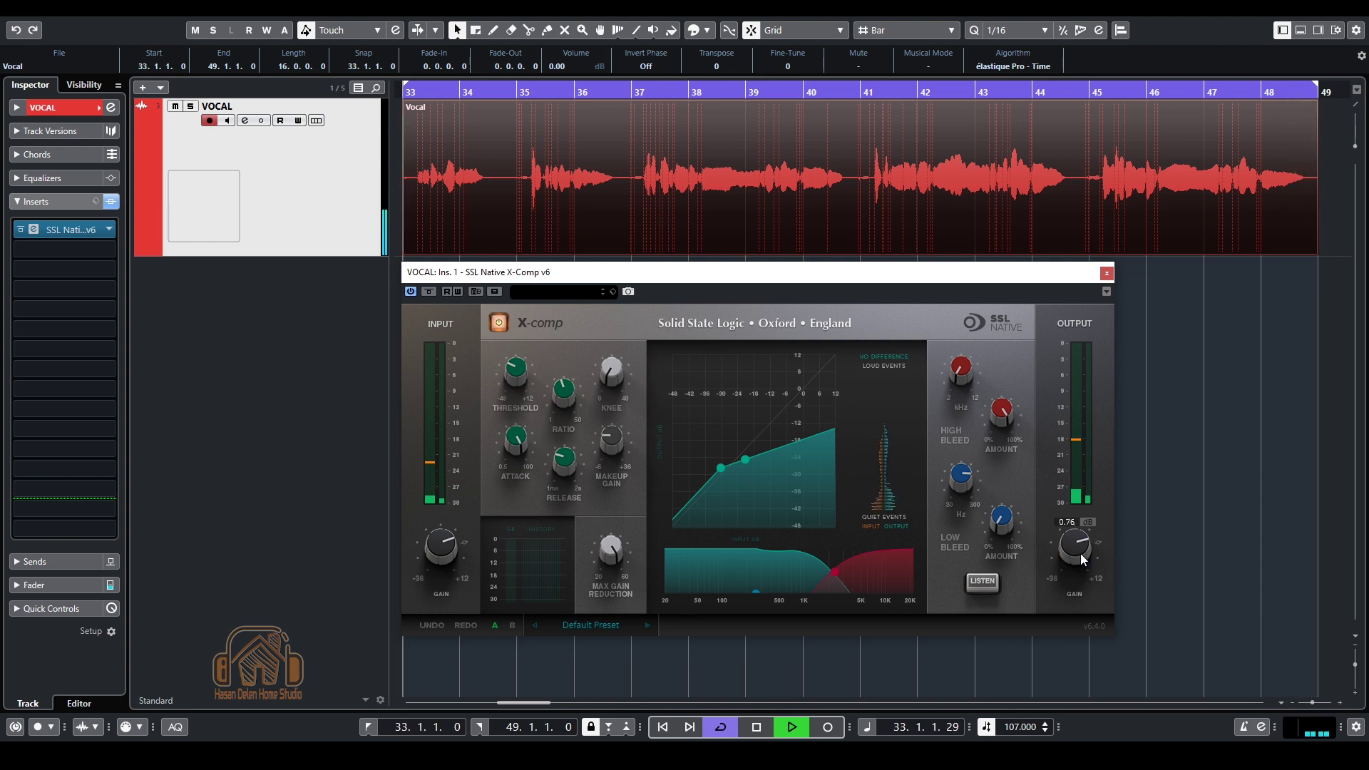
# Step: Compare the compressed vocal's overall level against bypass twice
pyautogui.moveTo(1003, 503)
pyautogui.click(500, 323)
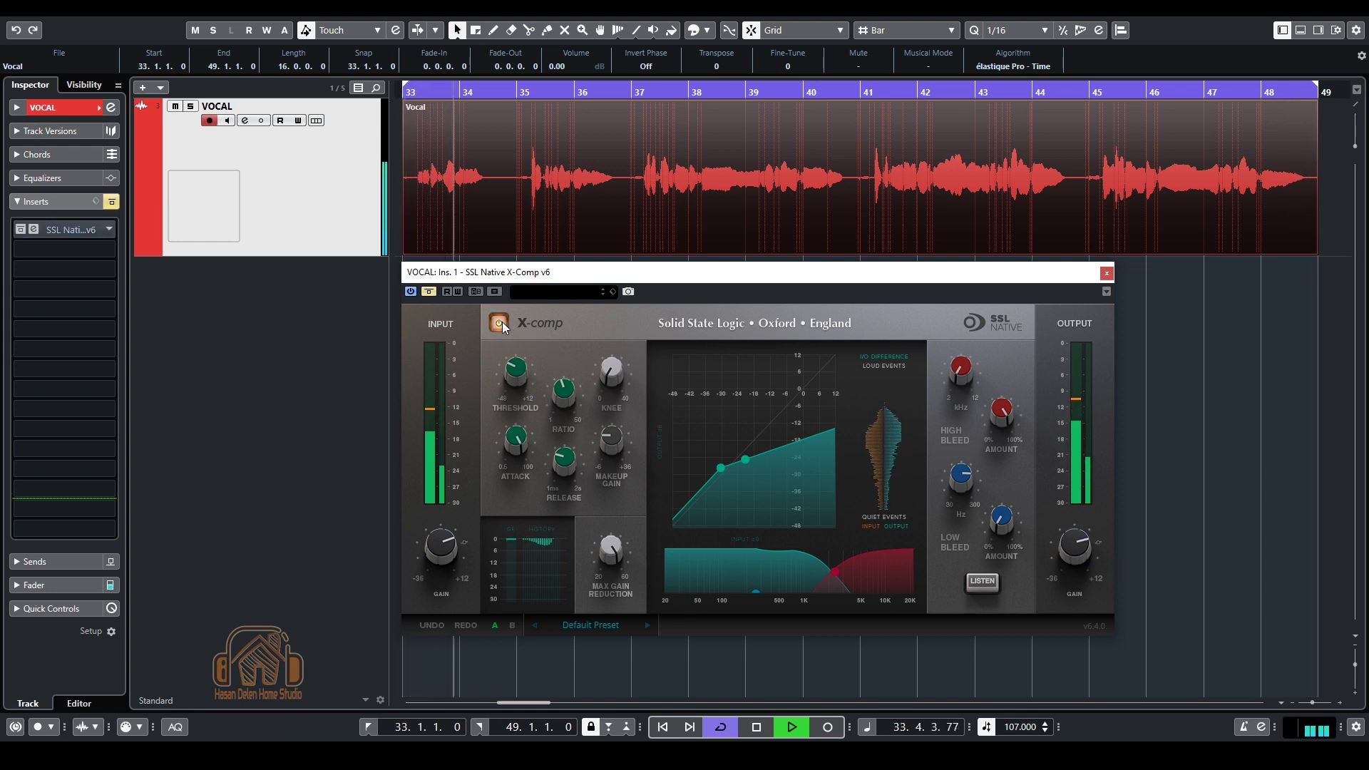
pyautogui.click(501, 323)
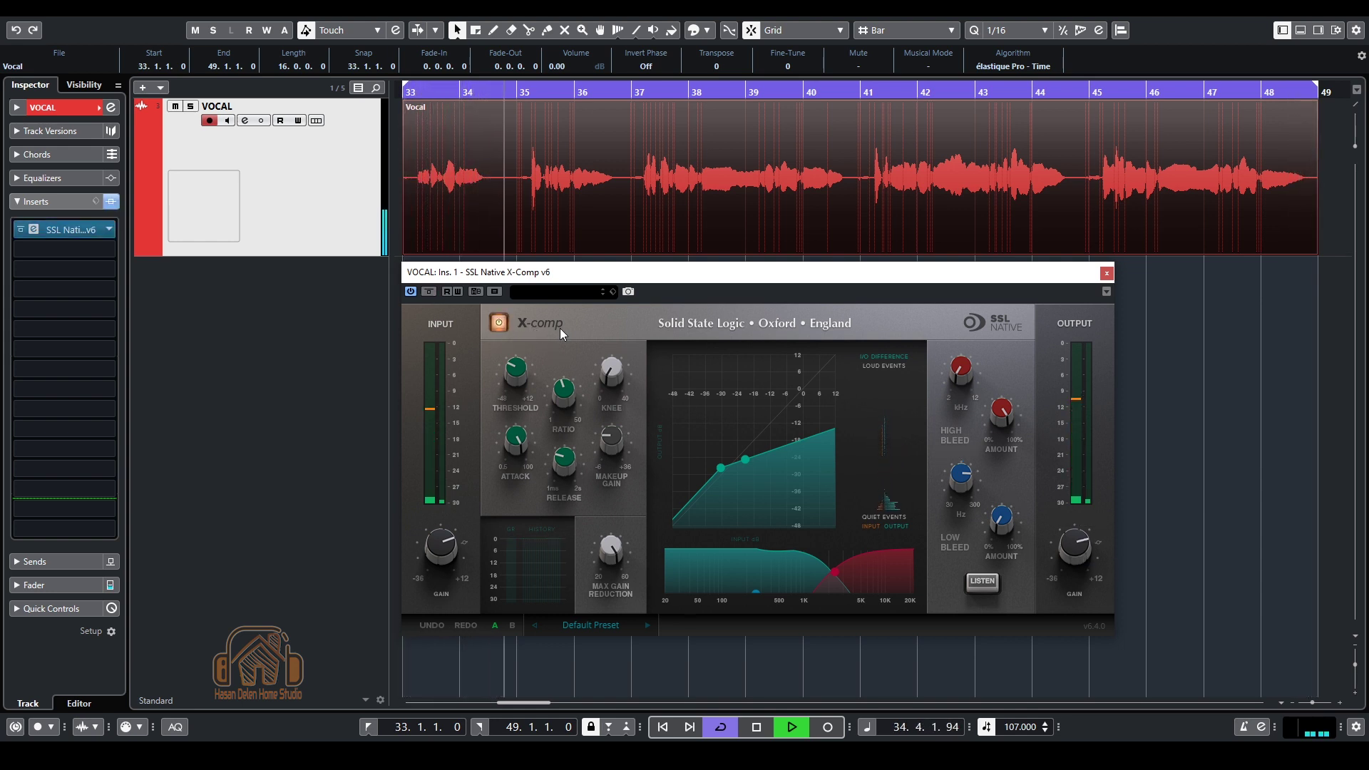
pyautogui.click(499, 324)
pyautogui.click(499, 323)
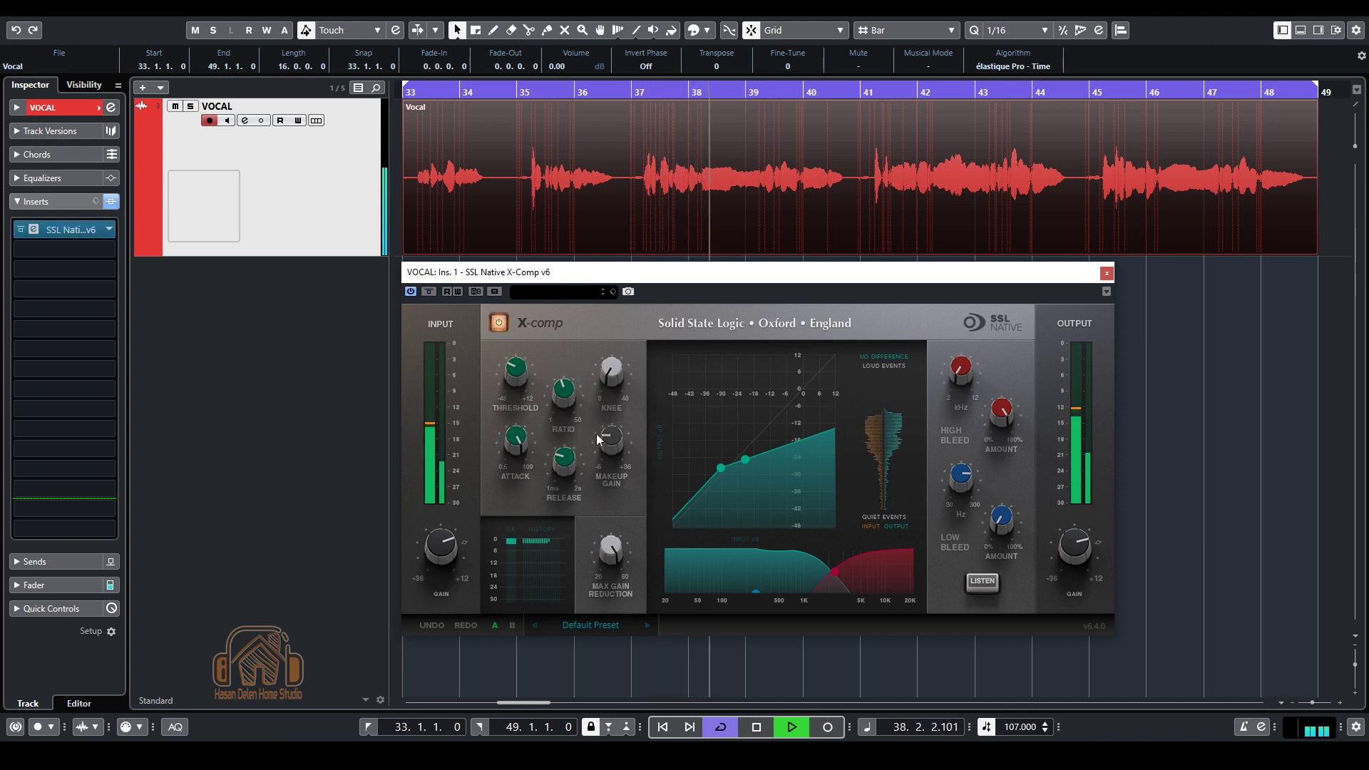
# Step: Fine-tune the vocal compressor's makeup gain while comparing against bypass, and turn off loop playback
pyautogui.moveTo(606, 438)
pyautogui.click(506, 326)
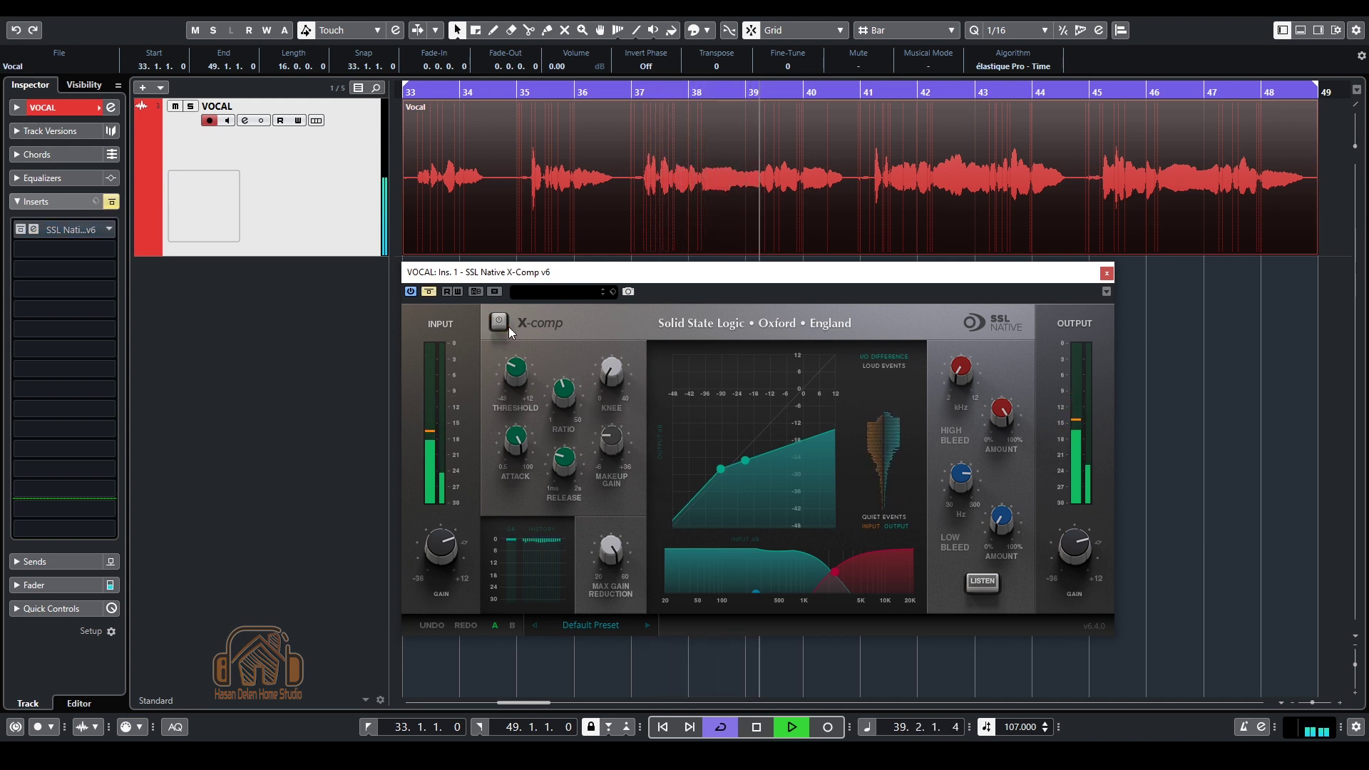
pyautogui.click(504, 326)
pyautogui.moveTo(620, 451); pyautogui.dragTo(614, 442)
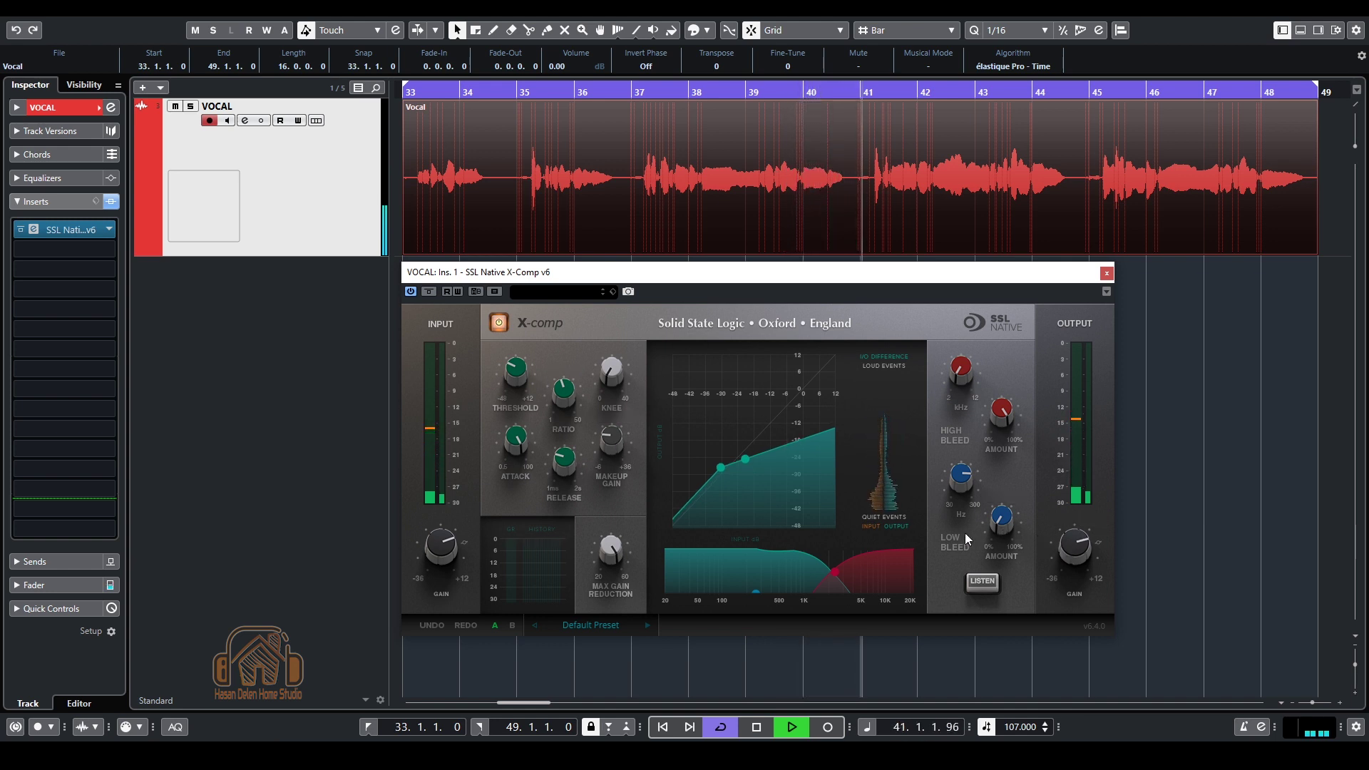
pyautogui.click(499, 326)
pyautogui.click(500, 325)
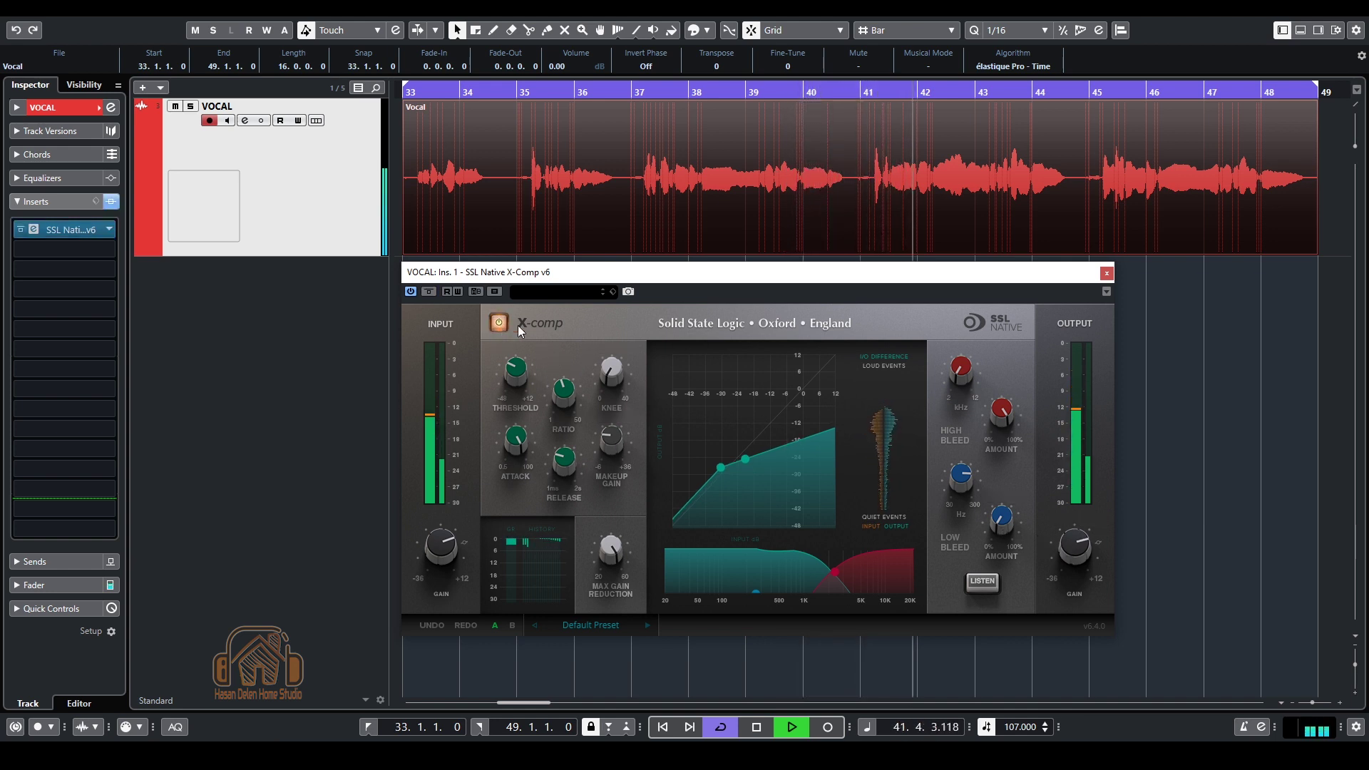
pyautogui.click(722, 726)
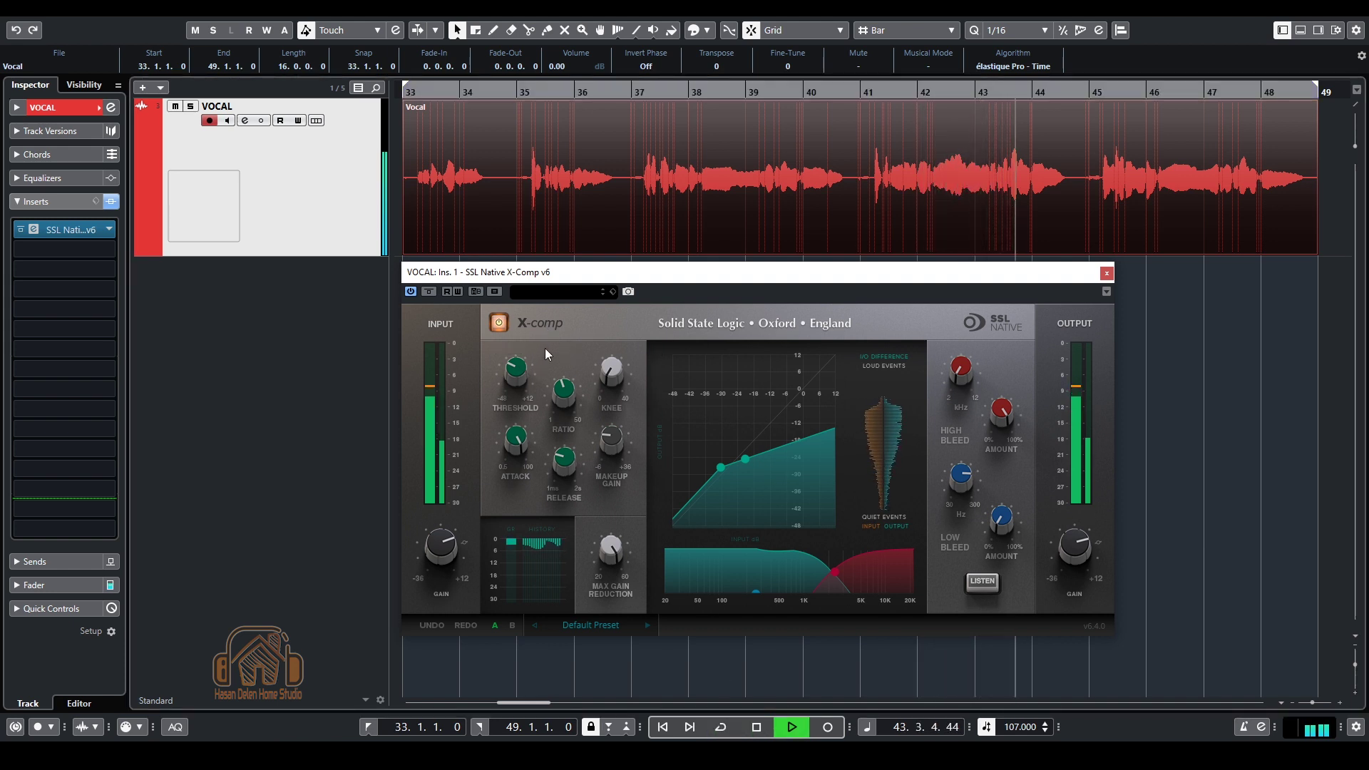